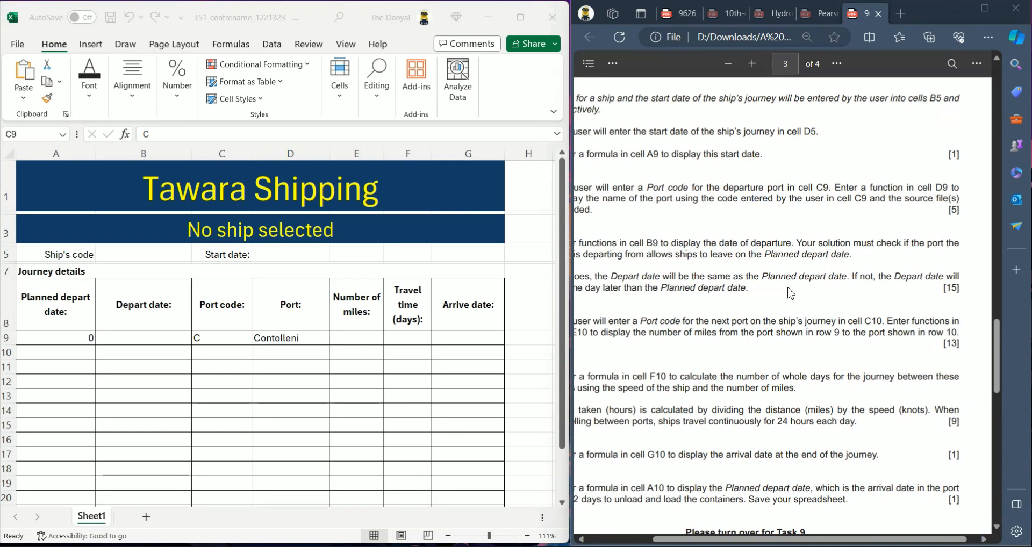
Step: Read question 4 in the exam paper PDF about displaying the date of departure in cell B9
{"action": "scroll", "coordinate": [791, 293], "scroll_direction": "left", "scroll_amount": 1}
{"action": "scroll", "coordinate": [791, 293], "scroll_direction": "down", "scroll_amount": 1}
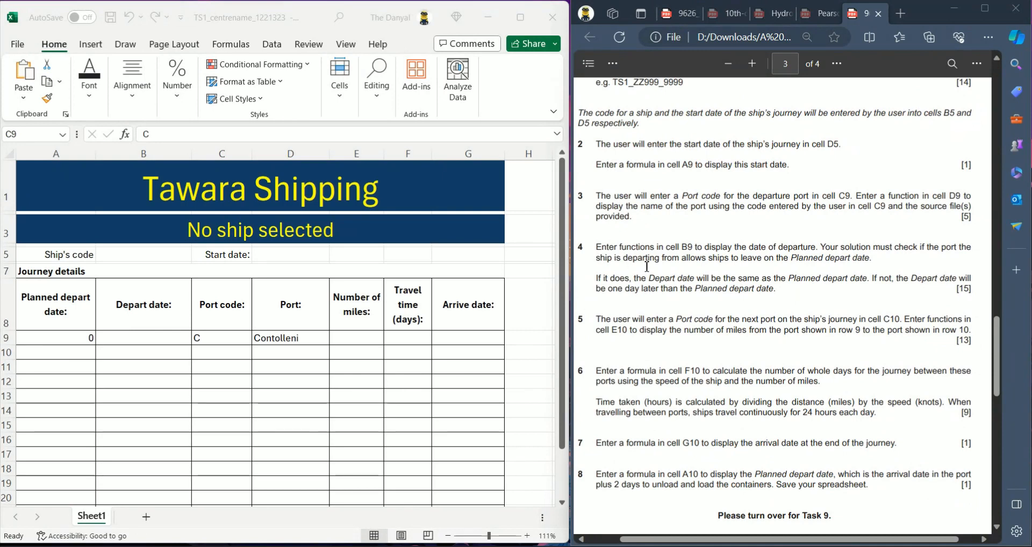
{"action": "left_click_drag", "start_coordinate": [671, 248], "coordinate": [697, 246]}
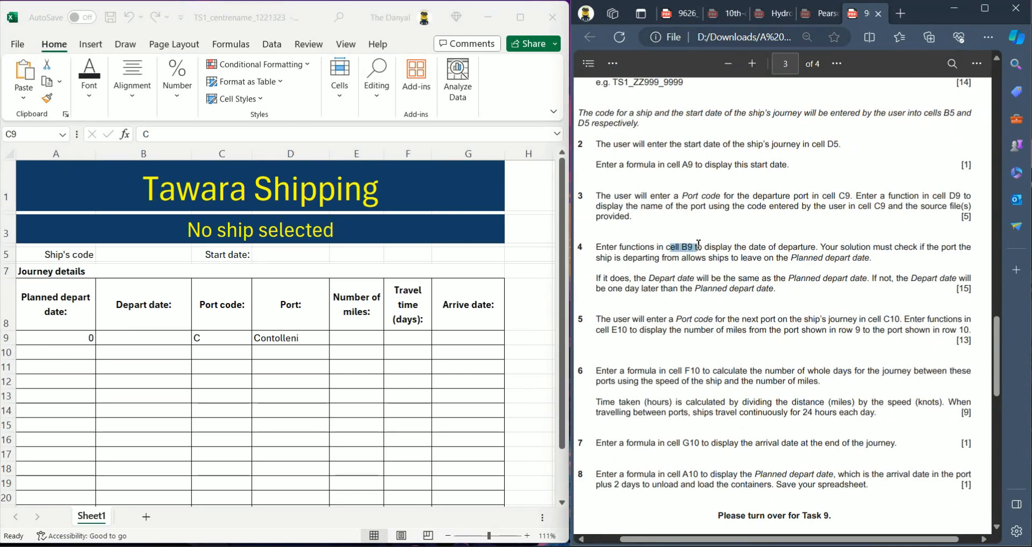
{"action": "left_click", "coordinate": [659, 248]}
{"action": "left_click_drag", "start_coordinate": [581, 248], "coordinate": [793, 270]}
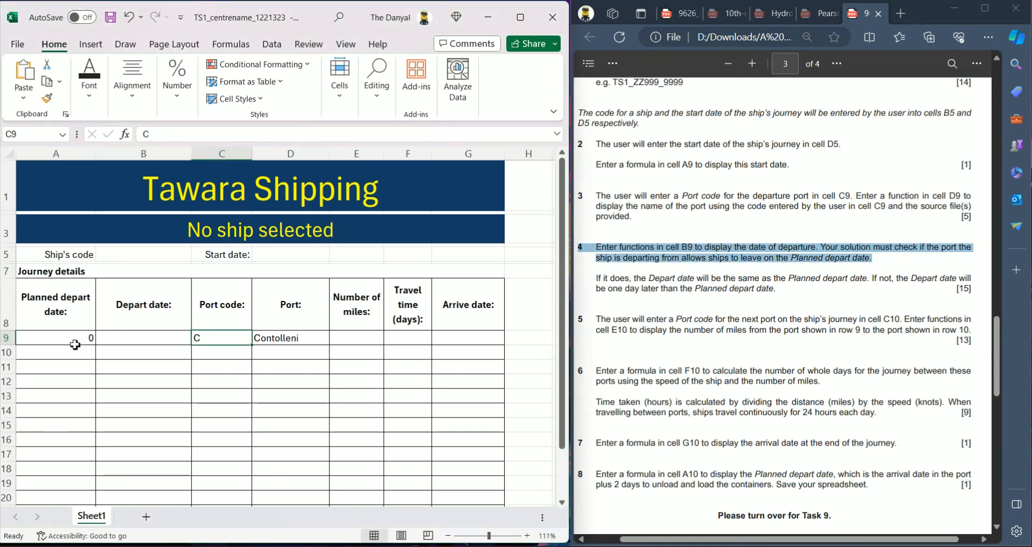
Step: Compare the Planned depart date cell A9 and the Depart date cell B9 with the departure rule in question 4
{"action": "left_click", "coordinate": [117, 343]}
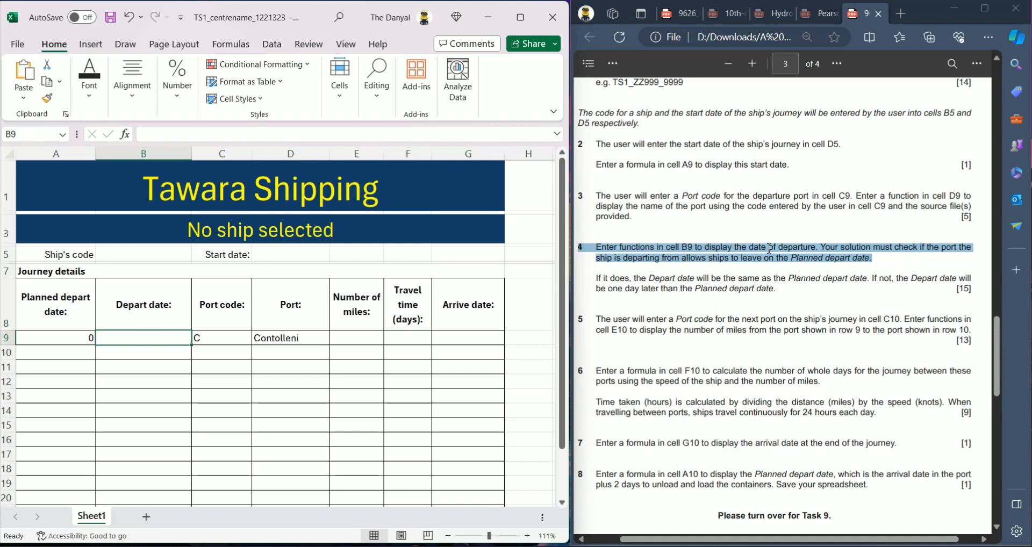
{"action": "left_click_drag", "start_coordinate": [749, 249], "coordinate": [816, 249]}
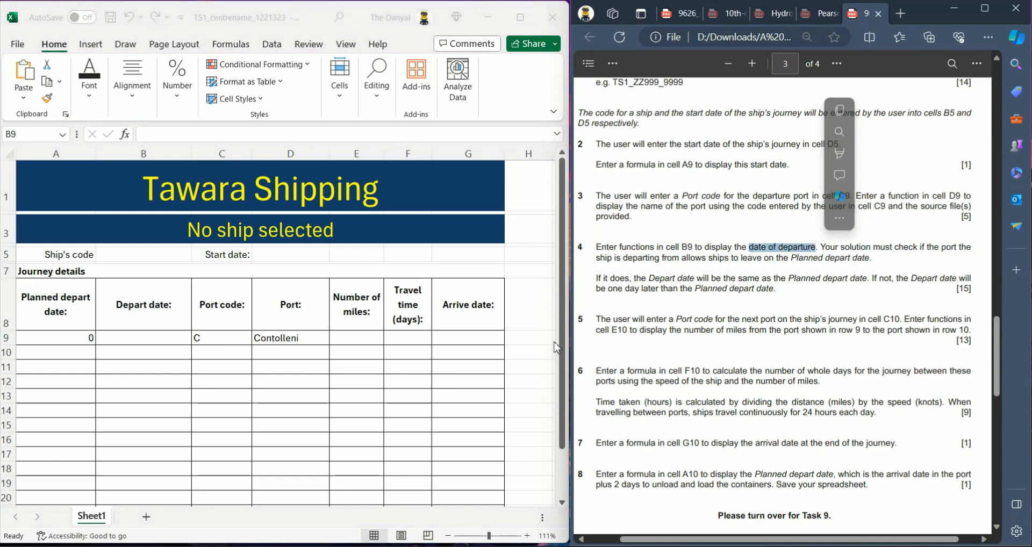
{"action": "left_click", "coordinate": [132, 341]}
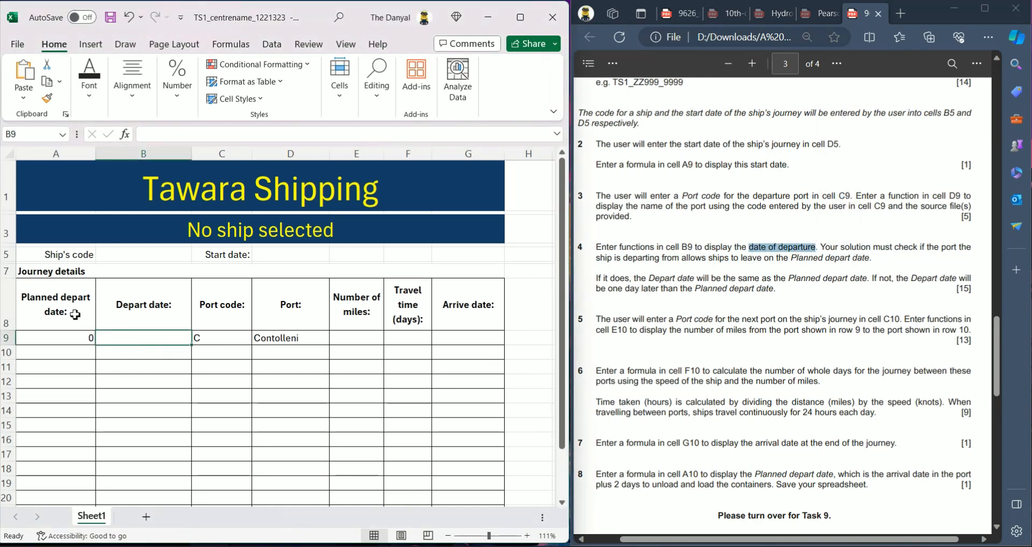
{"action": "left_click", "coordinate": [62, 338]}
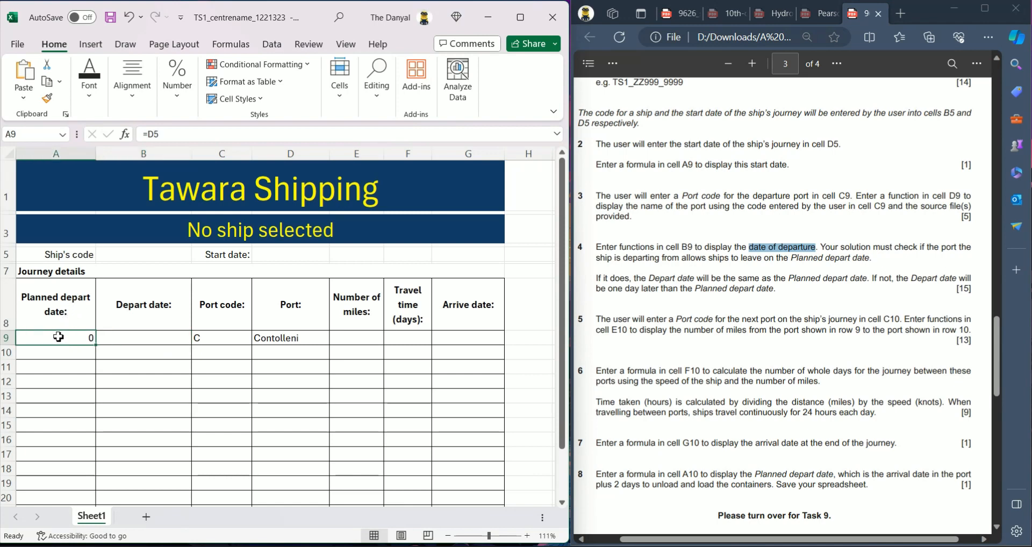
{"action": "left_click", "coordinate": [122, 338]}
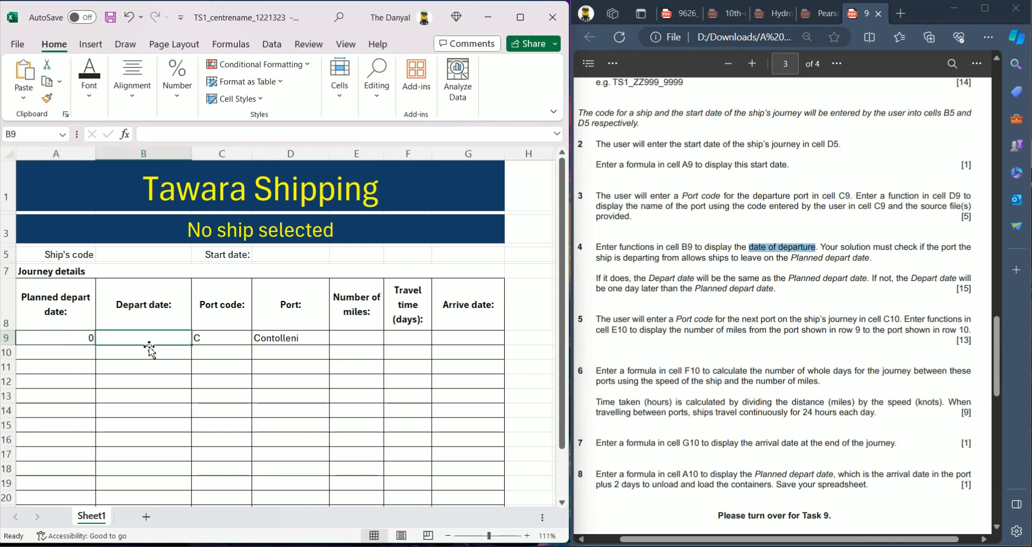
{"action": "left_click", "coordinate": [59, 340]}
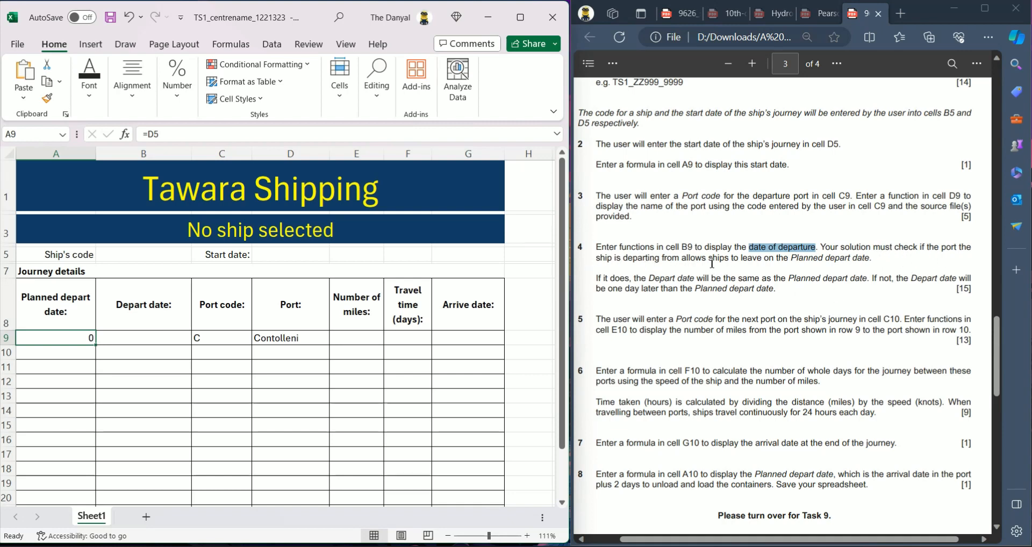
{"action": "left_click_drag", "start_coordinate": [702, 258], "coordinate": [836, 288]}
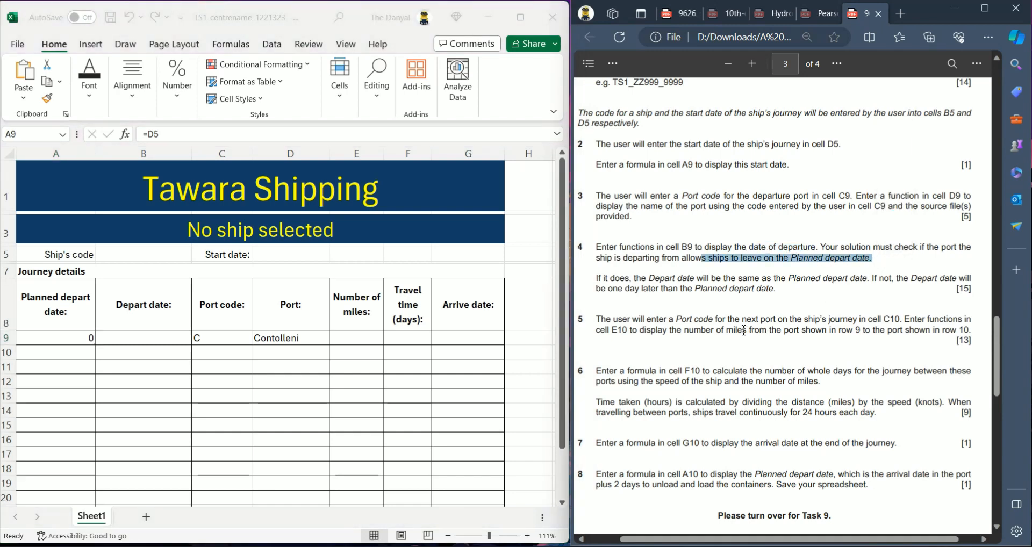
{"action": "left_click", "coordinate": [61, 342]}
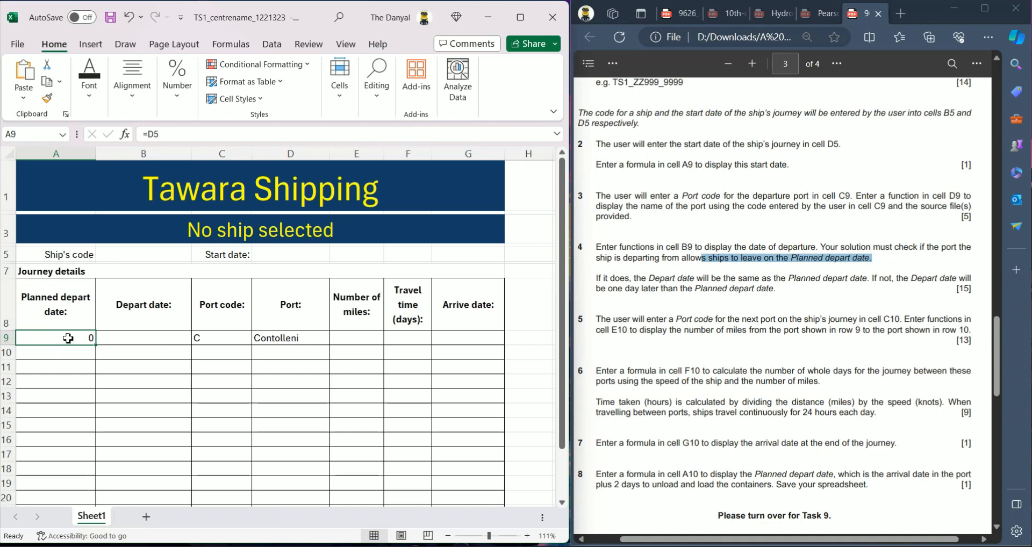
{"action": "left_click", "coordinate": [124, 341]}
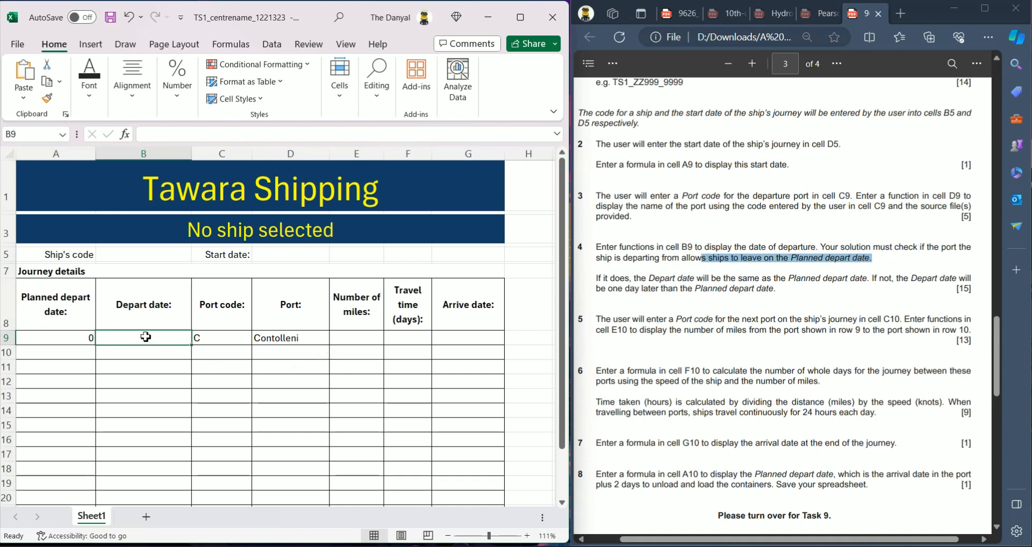
{"action": "left_click", "coordinate": [68, 338]}
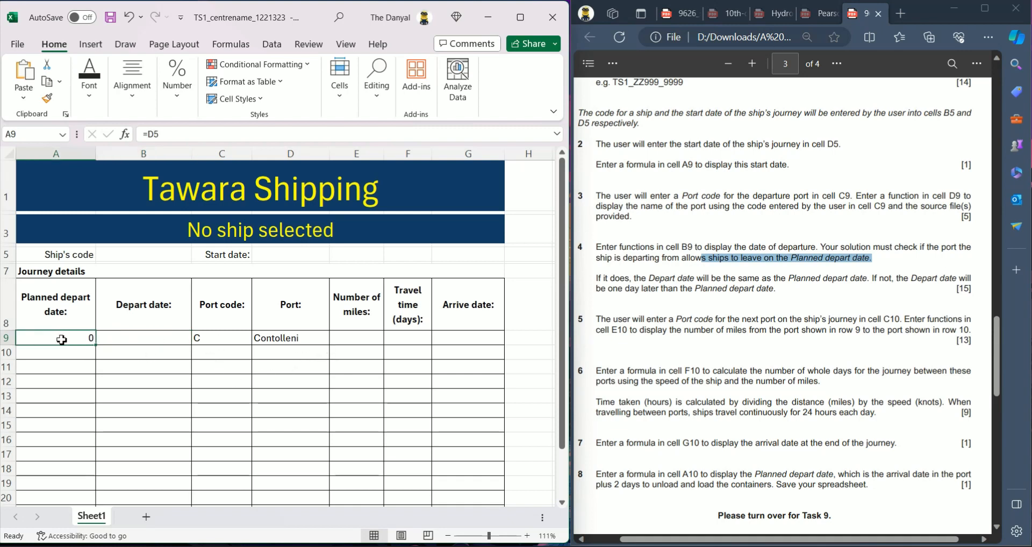
{"action": "left_click", "coordinate": [135, 341]}
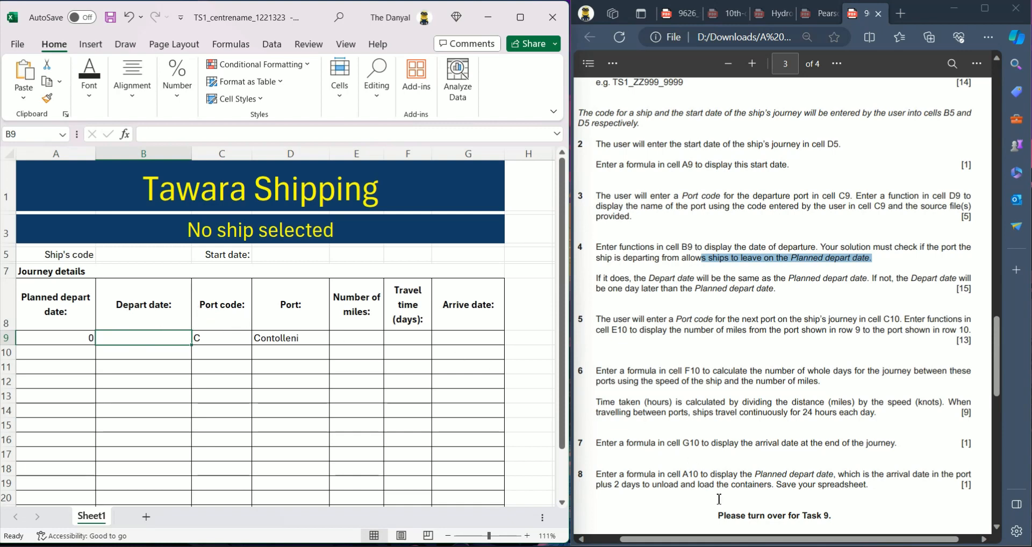
Step: Switch to the j22port workbook and widen the Customs closed on and Port name columns to fit their contents
{"action": "mouse_move", "coordinate": [769, 545]}
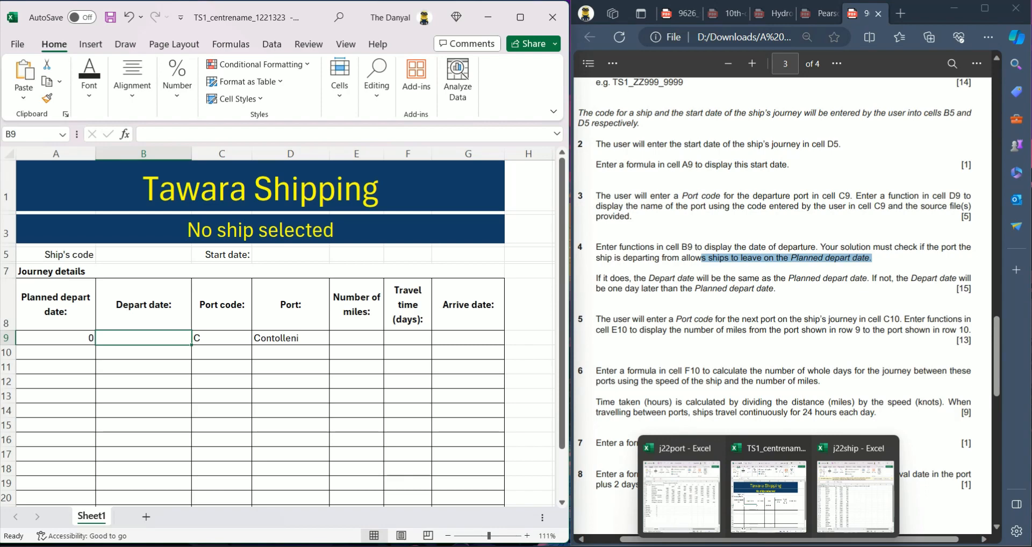
{"action": "left_click", "coordinate": [686, 481]}
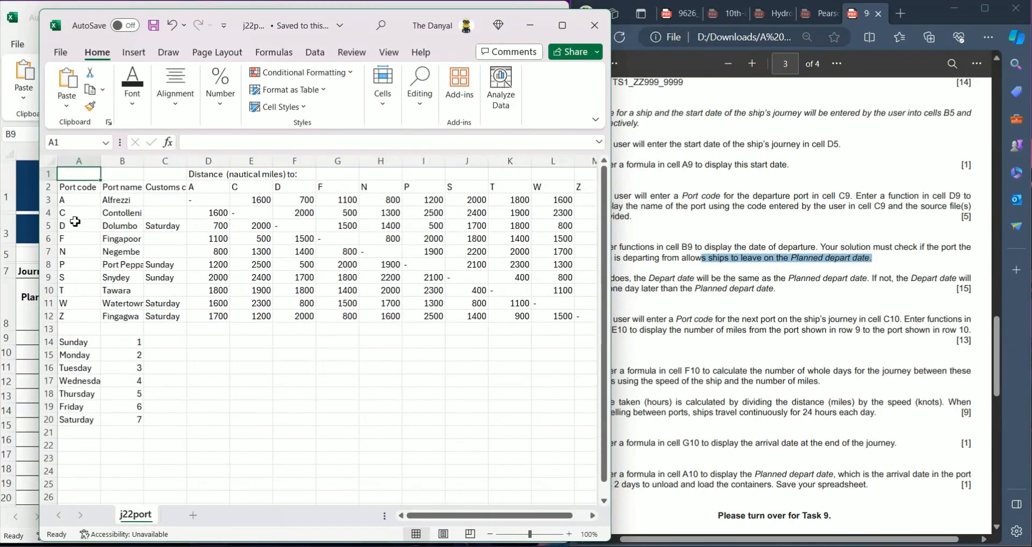
{"action": "left_click", "coordinate": [69, 200]}
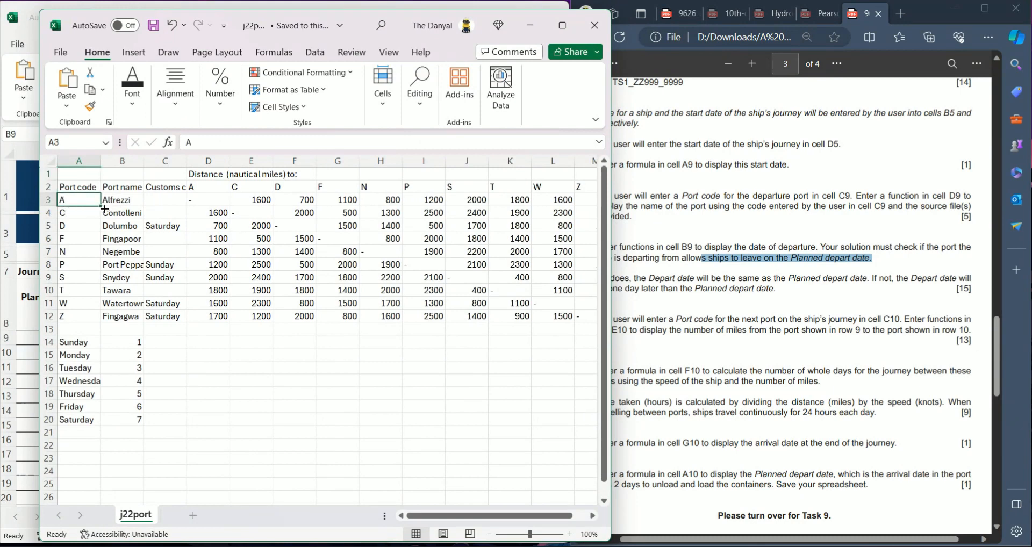
{"action": "left_click_drag", "start_coordinate": [186, 161], "coordinate": [228, 160]}
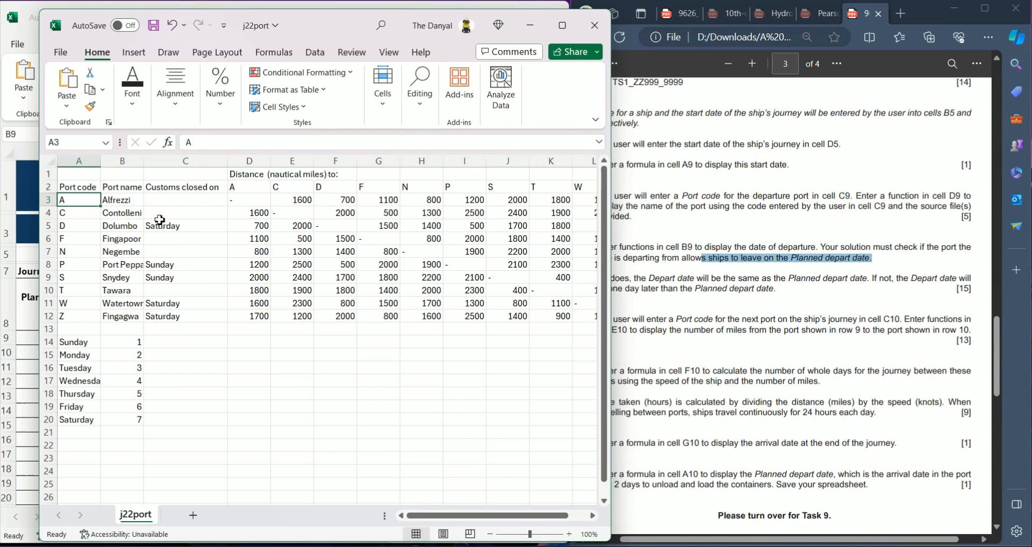
{"action": "left_click", "coordinate": [75, 227]}
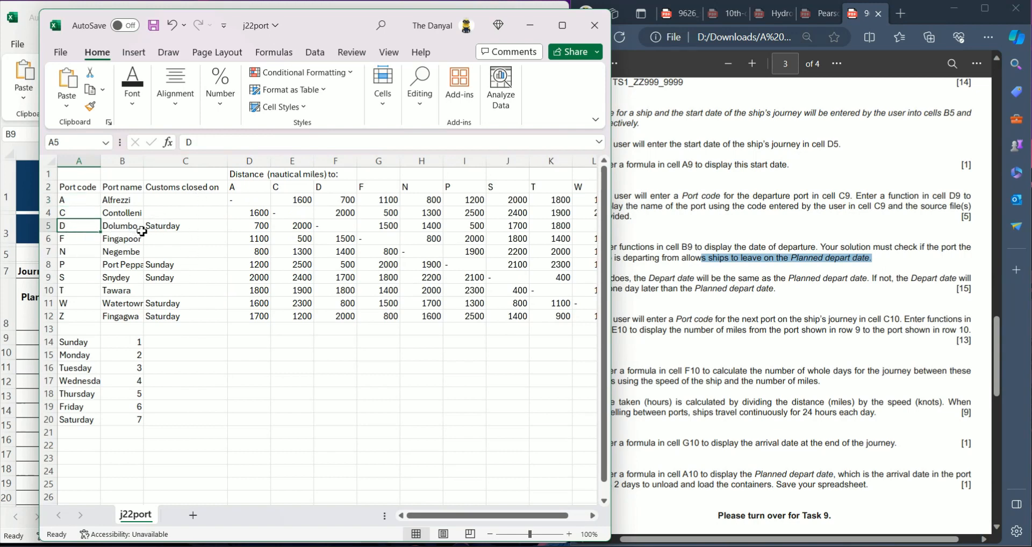
{"action": "left_click", "coordinate": [182, 227]}
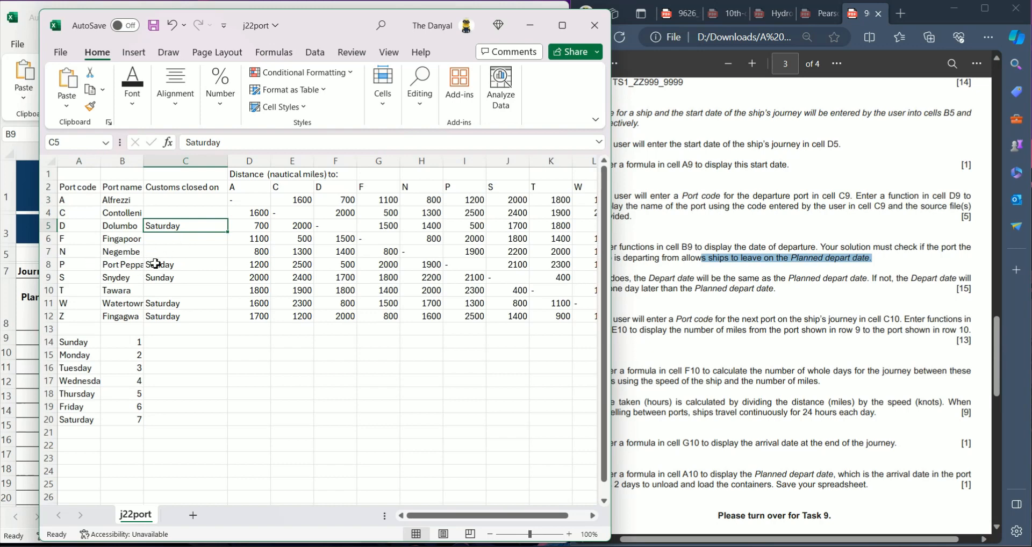
{"action": "double_click", "coordinate": [144, 161]}
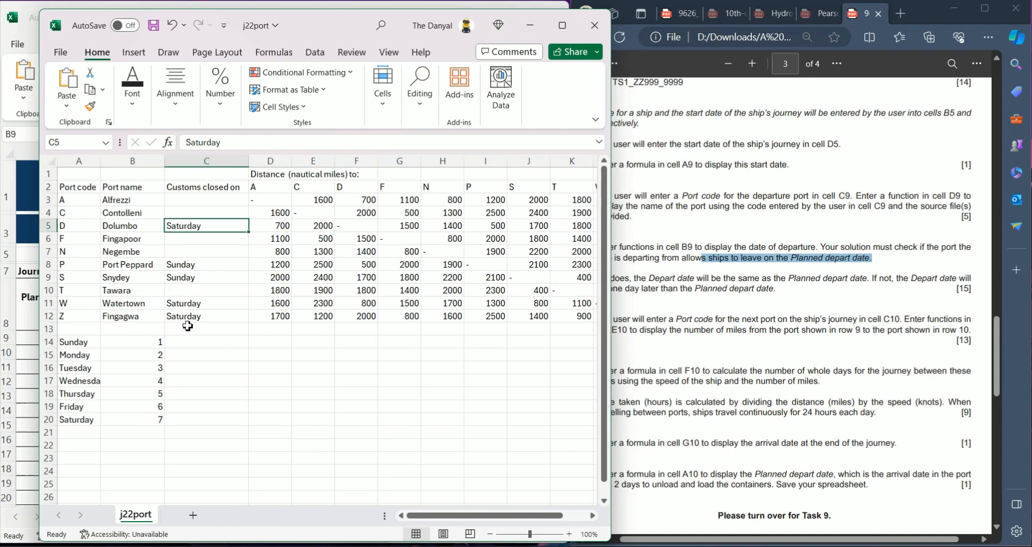
{"action": "left_click_drag", "start_coordinate": [330, 27], "coordinate": [353, 23]}
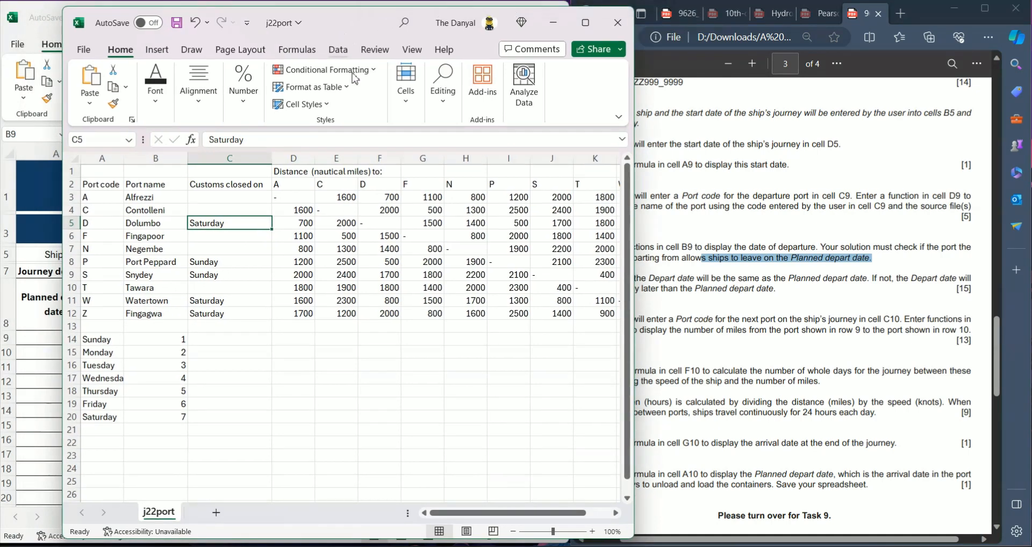
Step: Check the January 2024 system calendar's weekdays against the planned depart date in A9 and the ports' customs closing days
{"action": "left_click", "coordinate": [987, 546]}
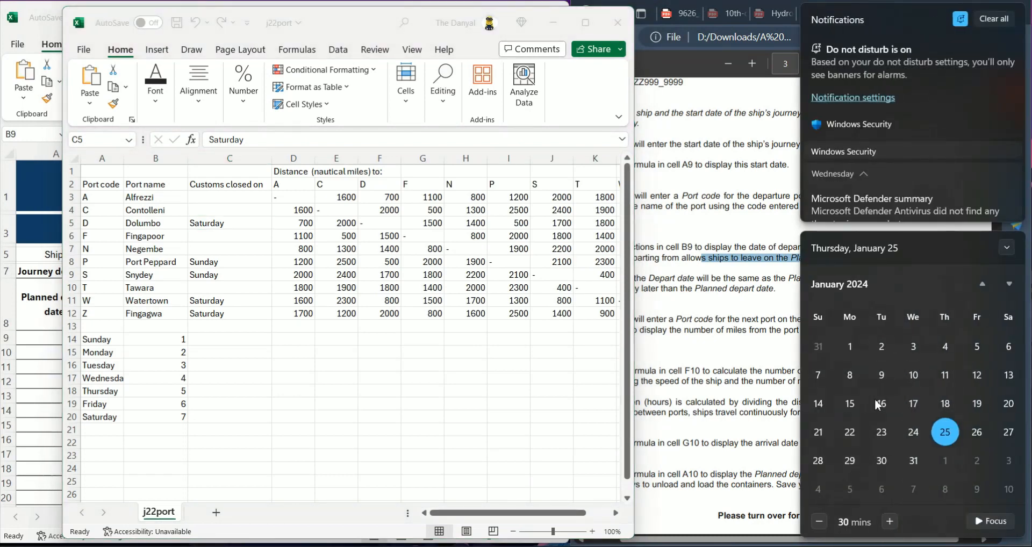
{"action": "left_click", "coordinate": [995, 18]}
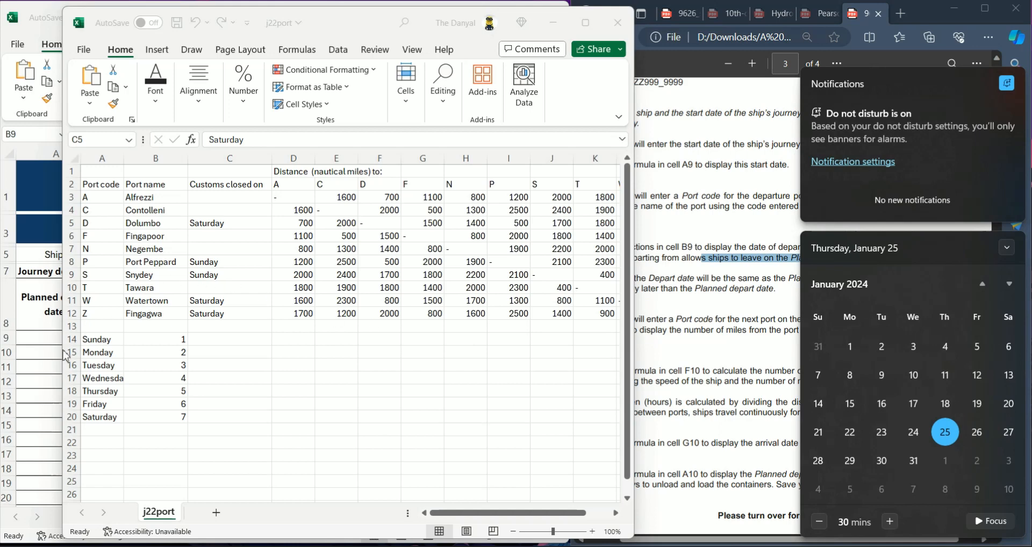
{"action": "left_click", "coordinate": [47, 355]}
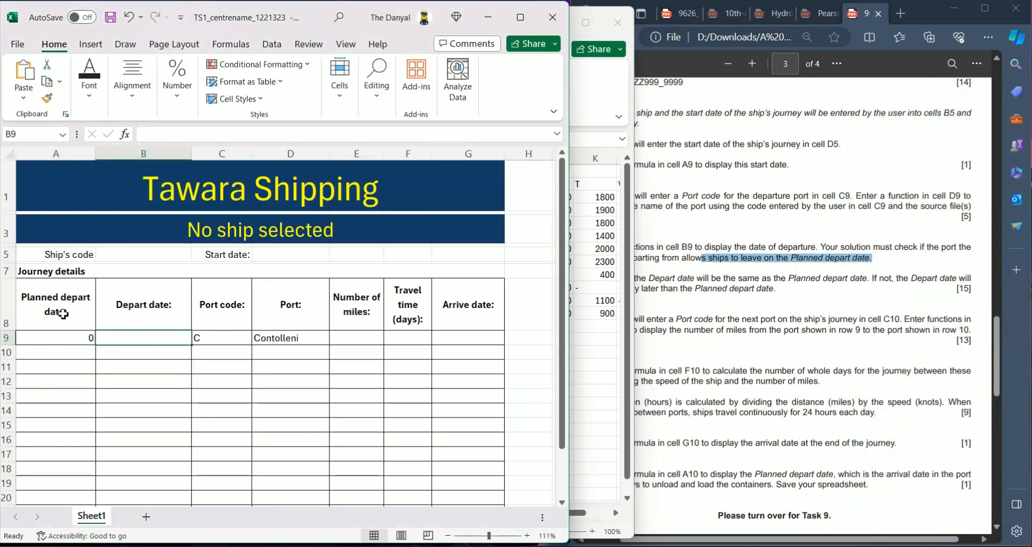
{"action": "left_click", "coordinate": [68, 336]}
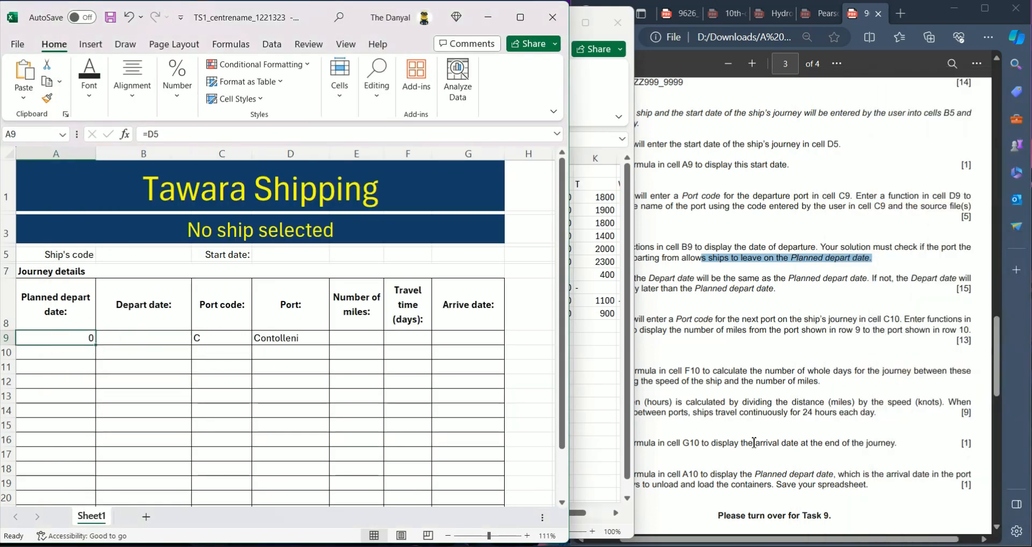
{"action": "left_click", "coordinate": [995, 546]}
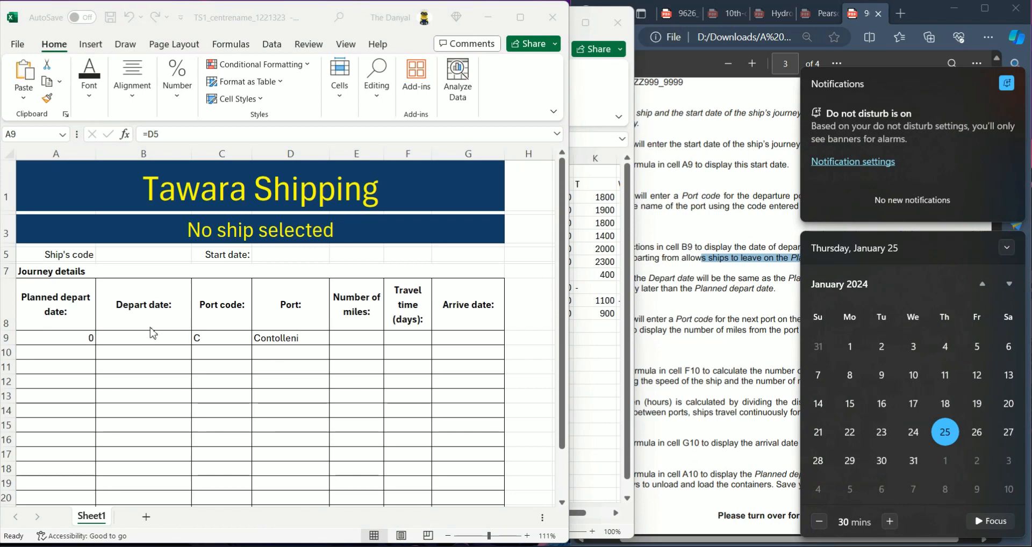
{"action": "left_click", "coordinate": [609, 362]}
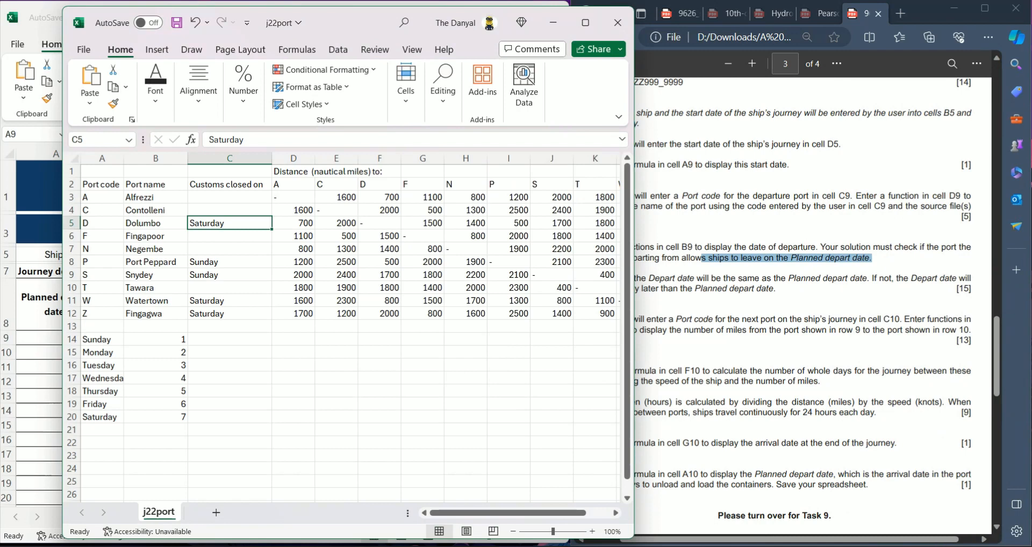
{"action": "left_click", "coordinate": [986, 546]}
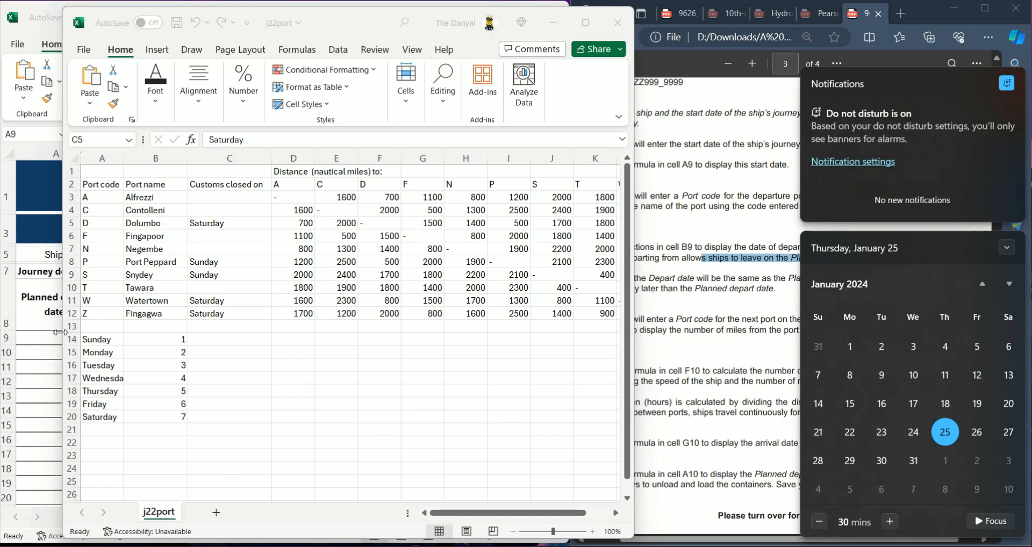
{"action": "left_click", "coordinate": [42, 334]}
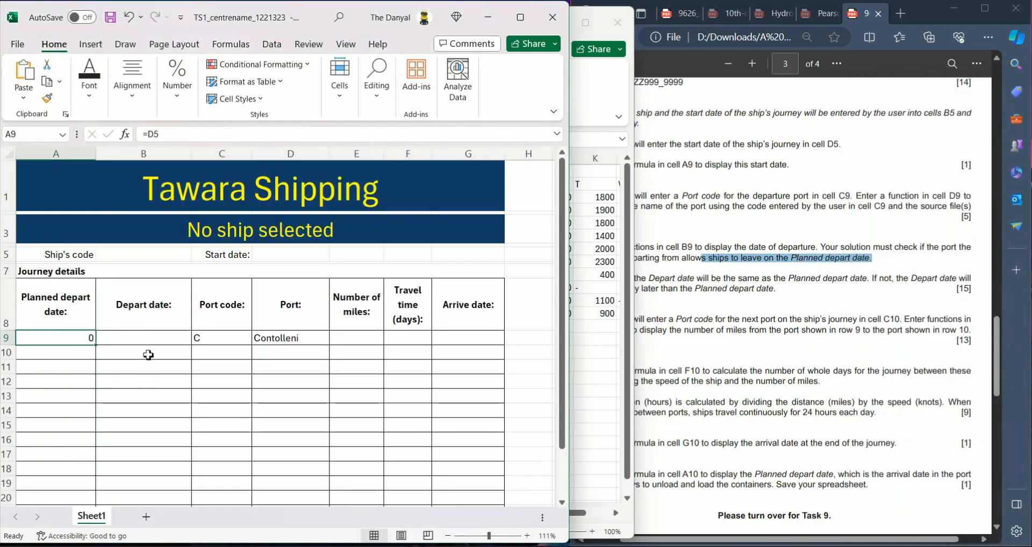
{"action": "left_click", "coordinate": [994, 546]}
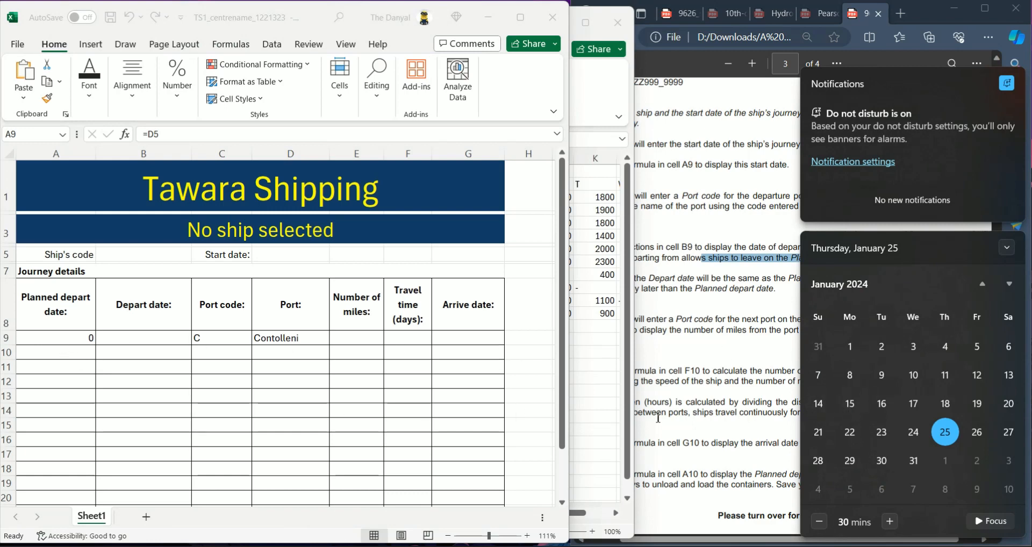
Step: Examine the blank Customs closed on cells in the j22port workbook for Alfrezzi, Contolleni, Fingapoor, Negembe and Tawara
{"action": "left_click", "coordinate": [594, 376]}
{"action": "left_click", "coordinate": [219, 209]}
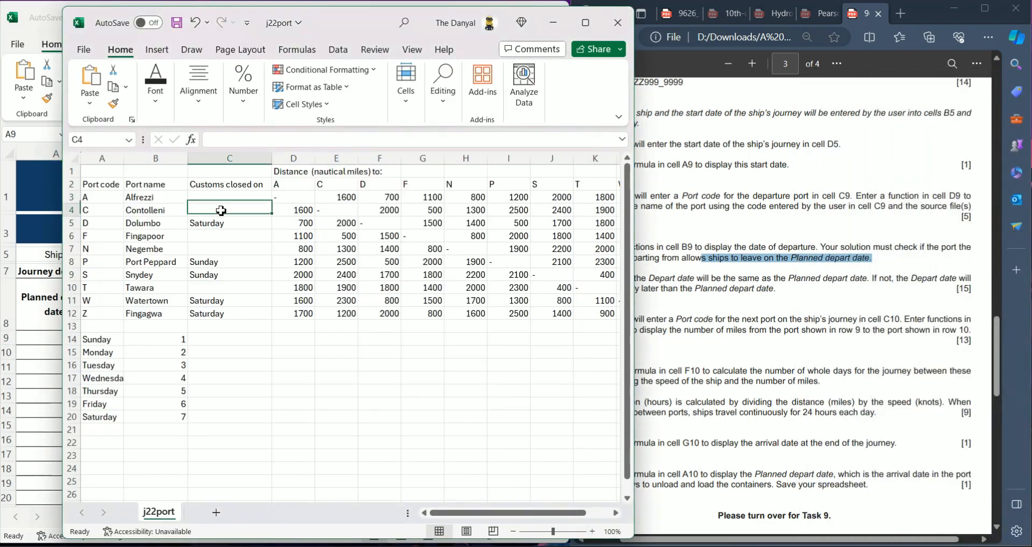
{"action": "left_click", "coordinate": [219, 238]}
{"action": "left_click", "coordinate": [221, 249]}
{"action": "left_click", "coordinate": [223, 287]}
{"action": "left_click", "coordinate": [223, 251]}
{"action": "left_click", "coordinate": [224, 236]}
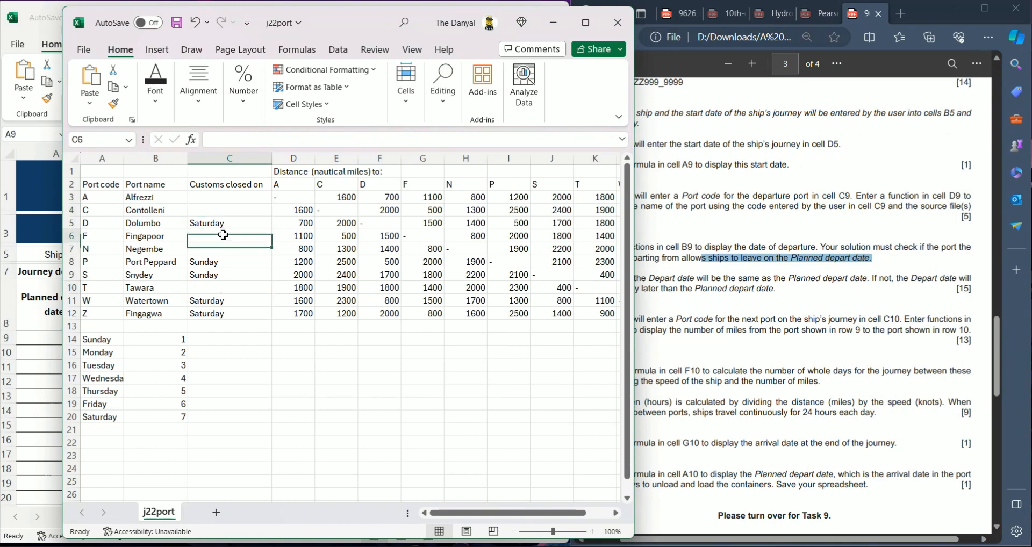
{"action": "left_click", "coordinate": [224, 202]}
{"action": "left_click", "coordinate": [225, 208]}
{"action": "left_click", "coordinate": [226, 238]}
{"action": "left_click", "coordinate": [226, 249]}
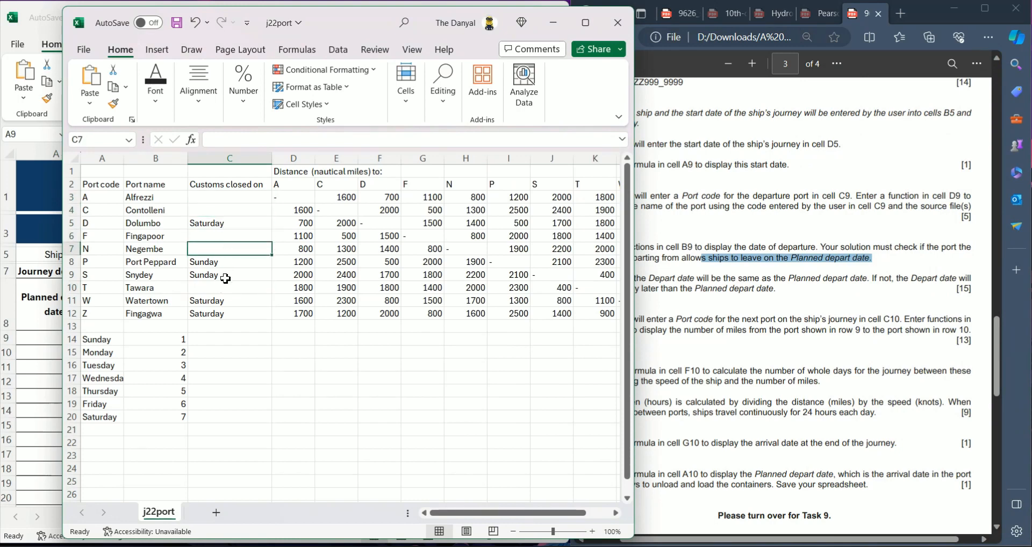
{"action": "left_click", "coordinate": [224, 288]}
{"action": "left_click", "coordinate": [226, 237]}
{"action": "left_click", "coordinate": [225, 211]}
{"action": "left_click", "coordinate": [224, 199]}
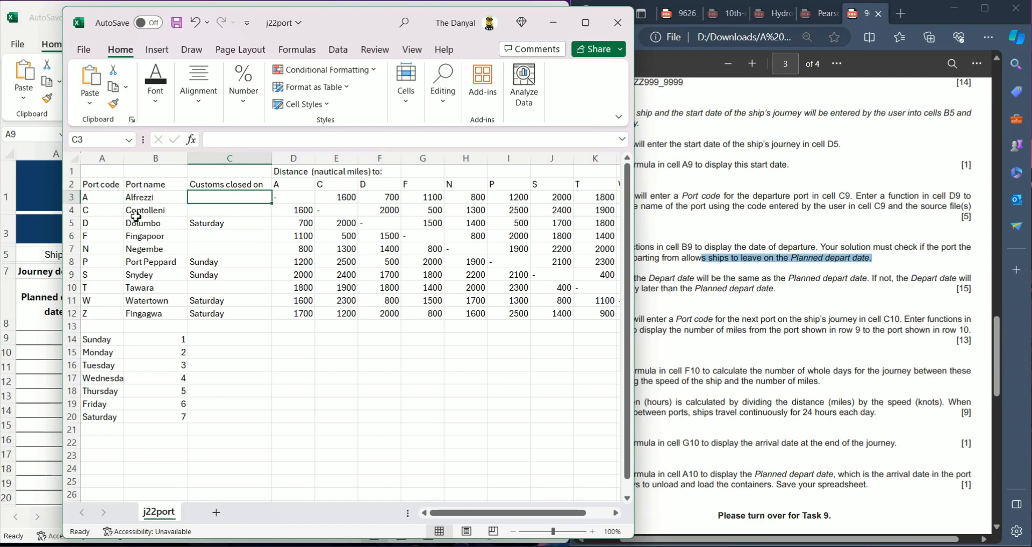
Step: Check the blank customs-closing entries for Contolleni, Fingapoor and Tawara, and return to the shipping workbook
{"action": "left_click", "coordinate": [240, 212]}
{"action": "left_click", "coordinate": [233, 236]}
{"action": "left_click", "coordinate": [230, 288]}
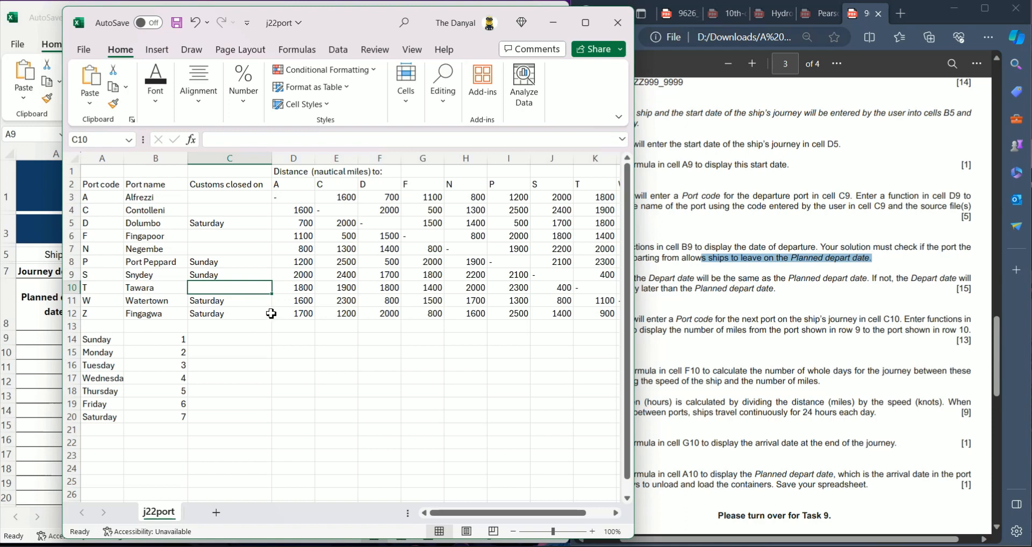
{"action": "left_click", "coordinate": [553, 23]}
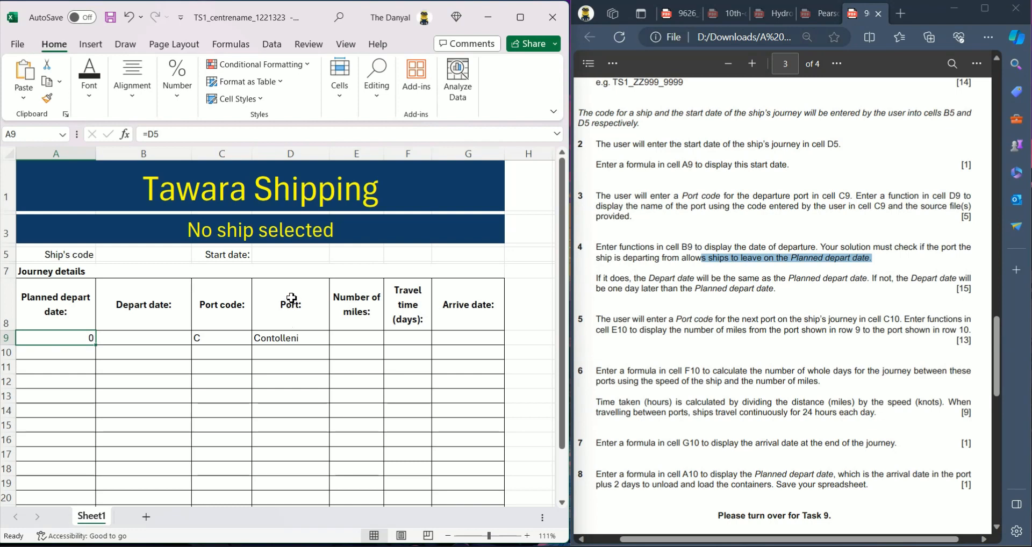
Step: Start a VLOOKUP function in cell B9 and open its function arguments beside the sheet
{"action": "left_click", "coordinate": [155, 337]}
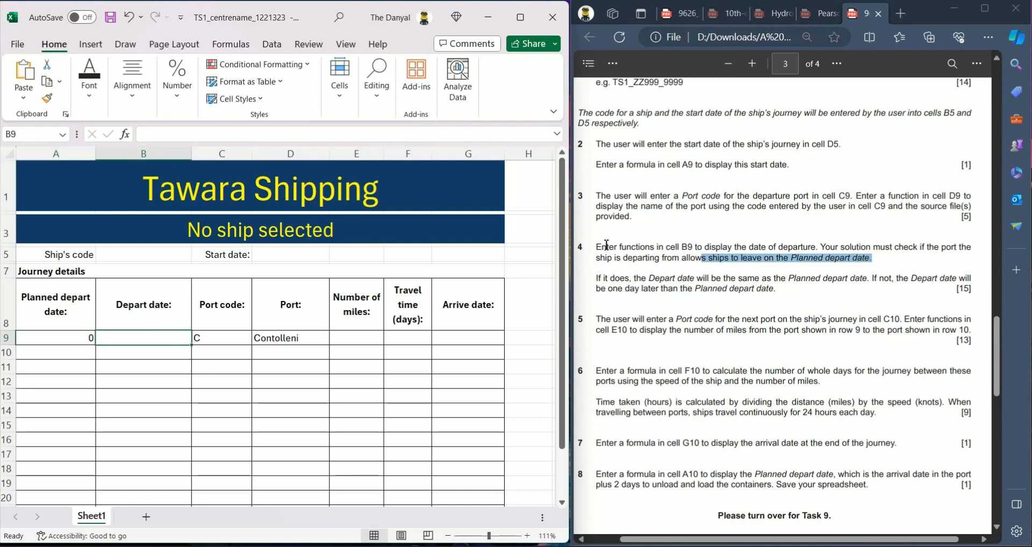
{"action": "left_click", "coordinate": [1014, 140]}
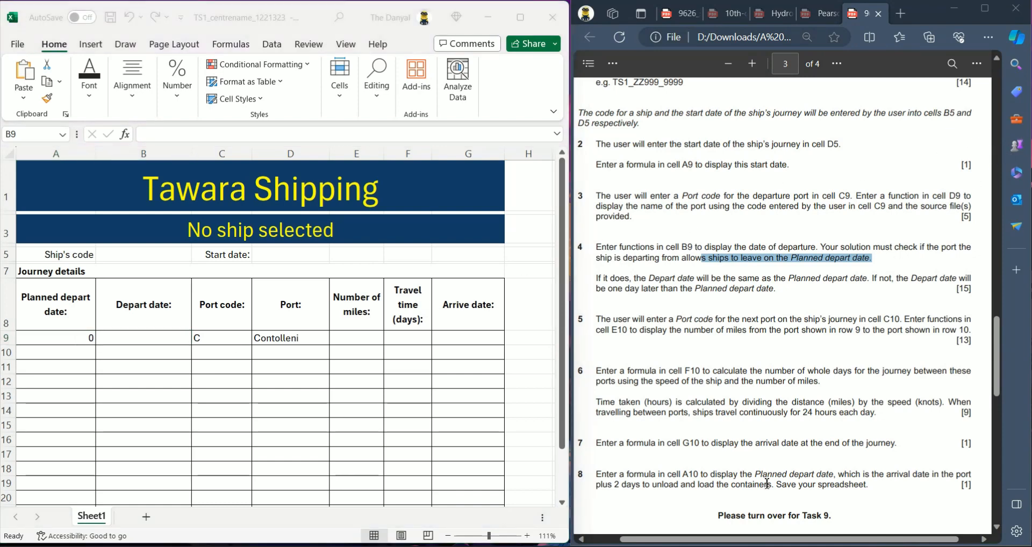
{"action": "left_click", "coordinate": [768, 546]}
{"action": "left_click", "coordinate": [153, 339]}
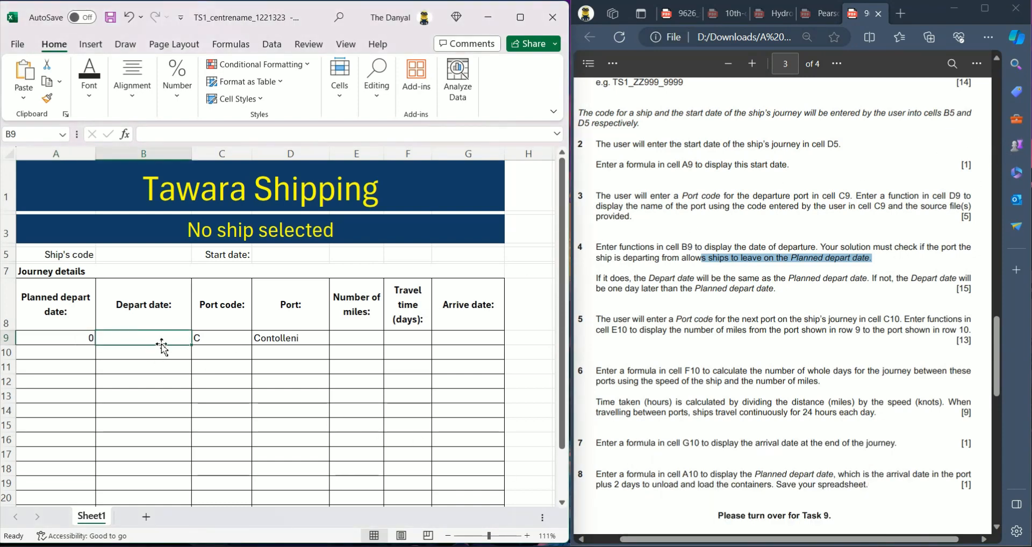
{"action": "left_click", "coordinate": [242, 138]}
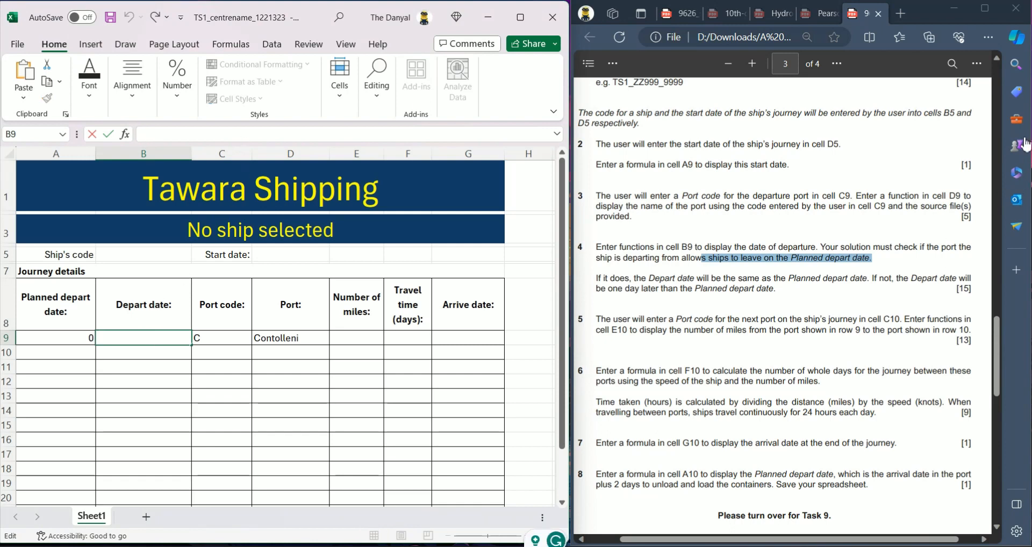
{"action": "type", "text": "="}
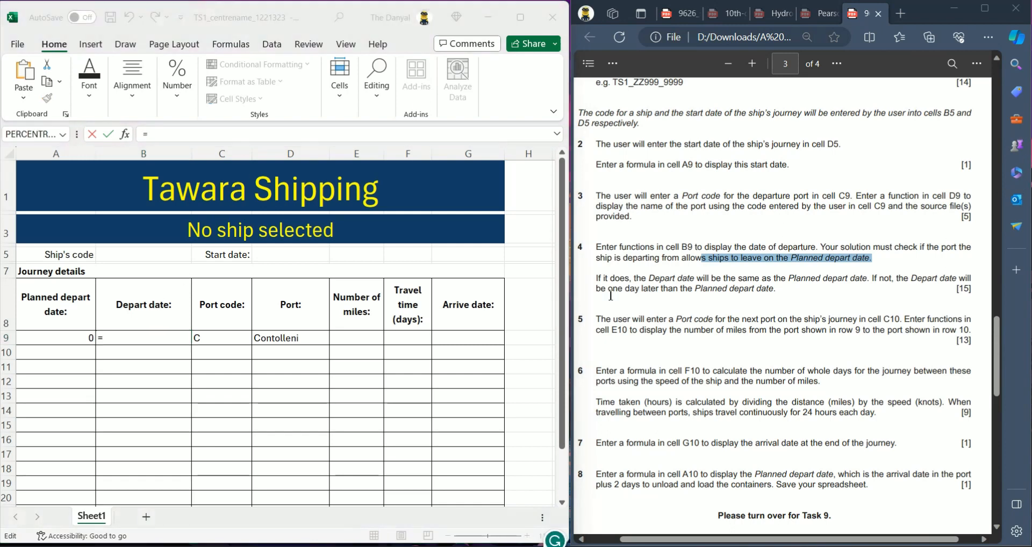
{"action": "left_click", "coordinate": [138, 339]}
{"action": "type", "text": "vloo"}
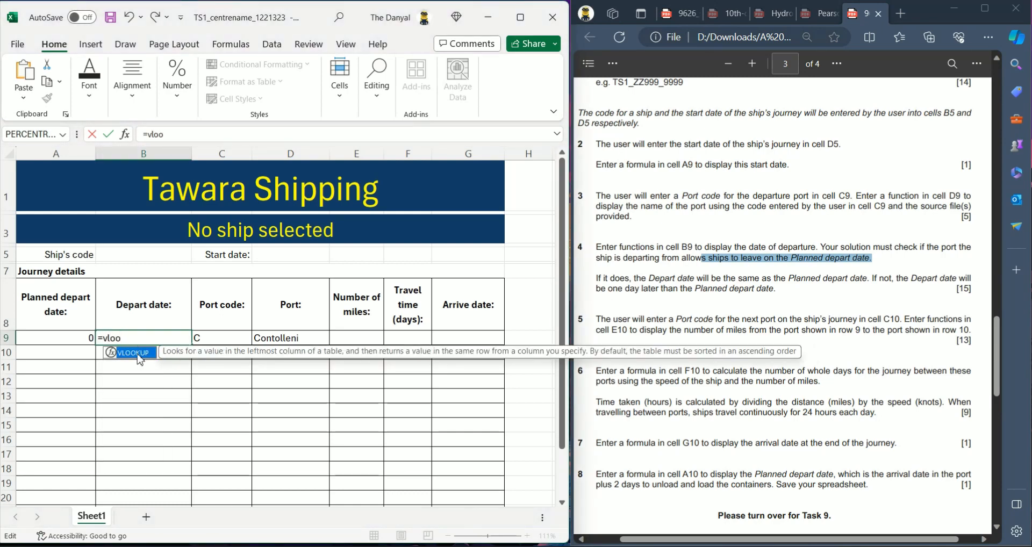
{"action": "double_click", "coordinate": [121, 355]}
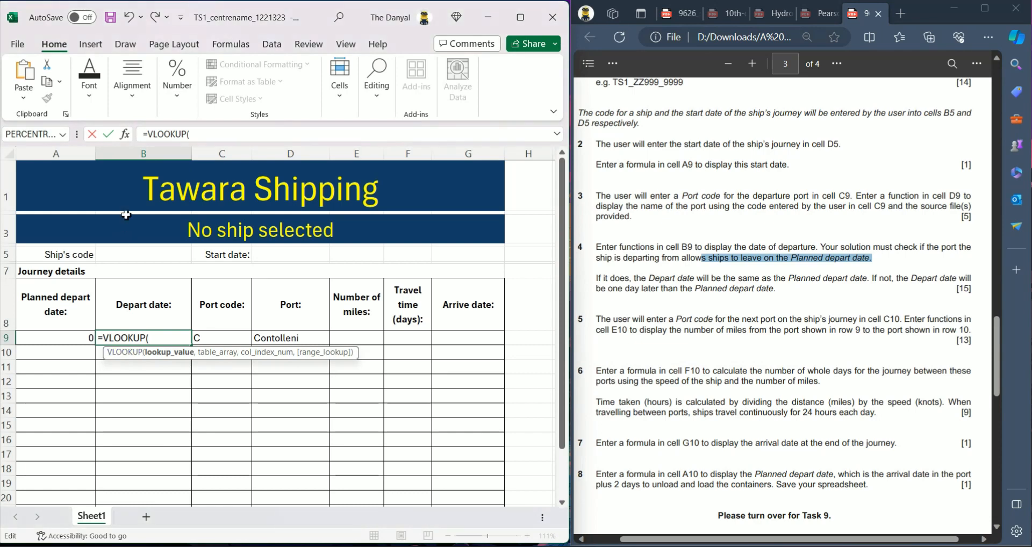
{"action": "left_click", "coordinate": [125, 134]}
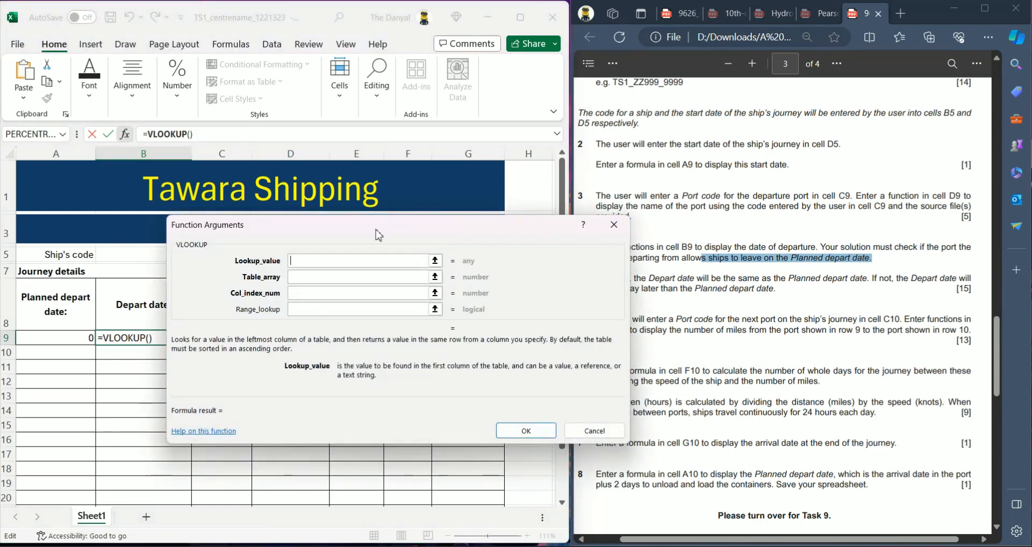
{"action": "left_click_drag", "start_coordinate": [362, 233], "coordinate": [801, 147]}
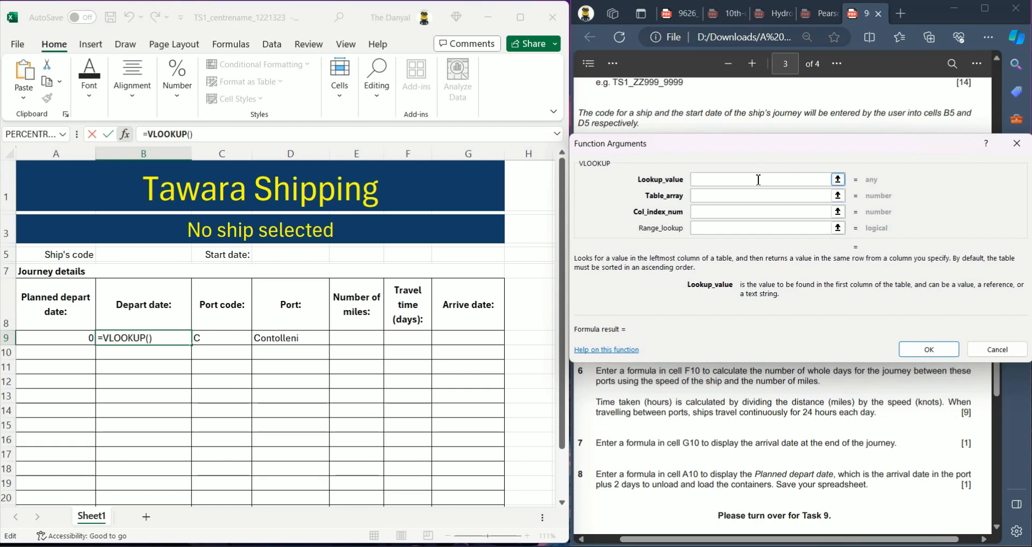
Step: Set the VLOOKUP's lookup value to C9 and its table array to $A$3:$C$12 in the j22port workbook
{"action": "type", "text": "C9"}
{"action": "left_click", "coordinate": [746, 199]}
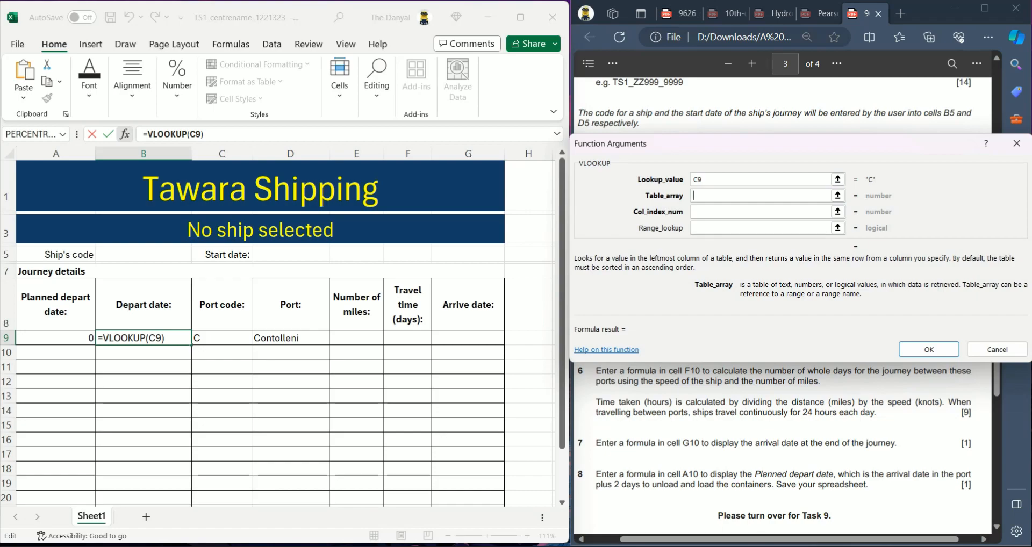
{"action": "mouse_move", "coordinate": [769, 546]}
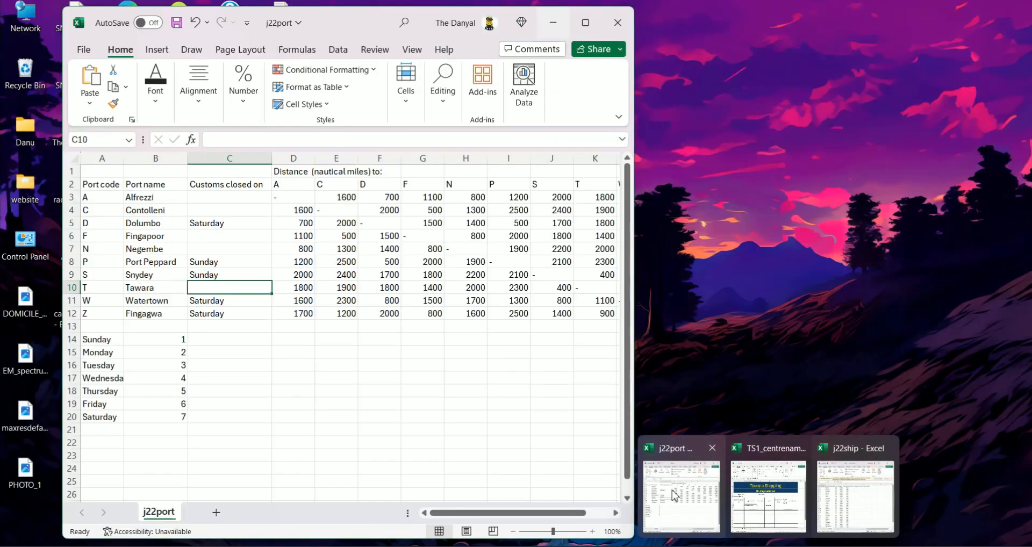
{"action": "left_click", "coordinate": [681, 495]}
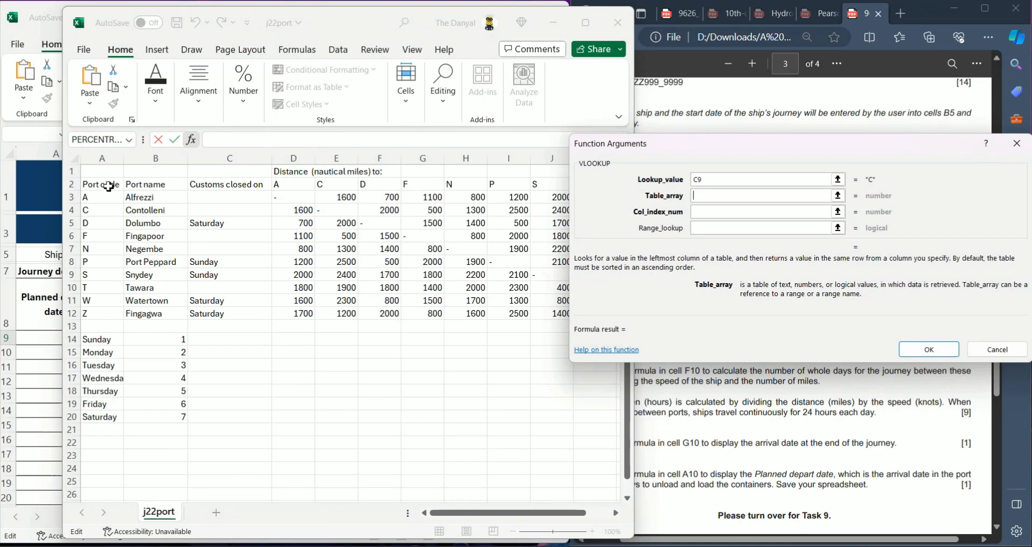
{"action": "left_click", "coordinate": [87, 198]}
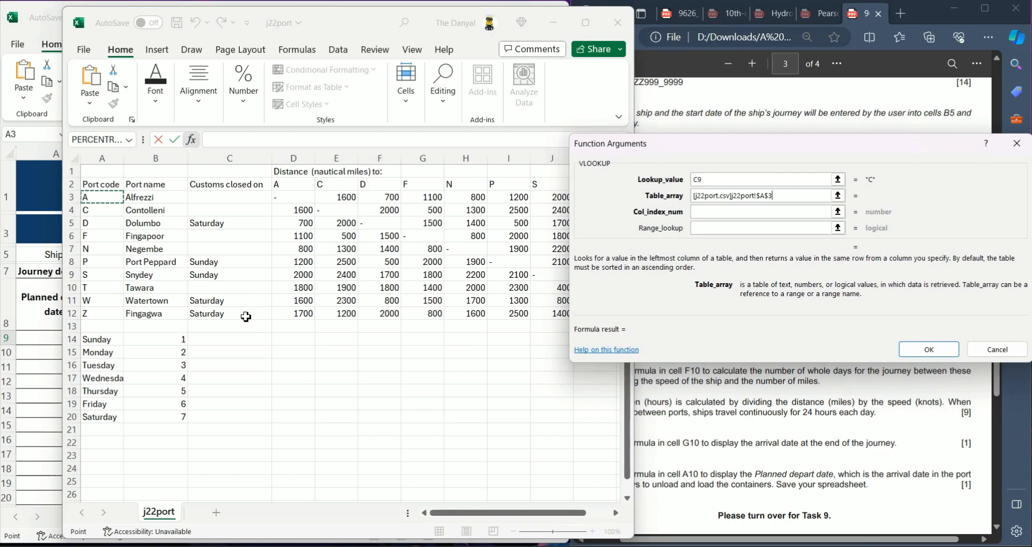
{"action": "left_click_drag", "start_coordinate": [246, 317], "coordinate": [246, 317]}
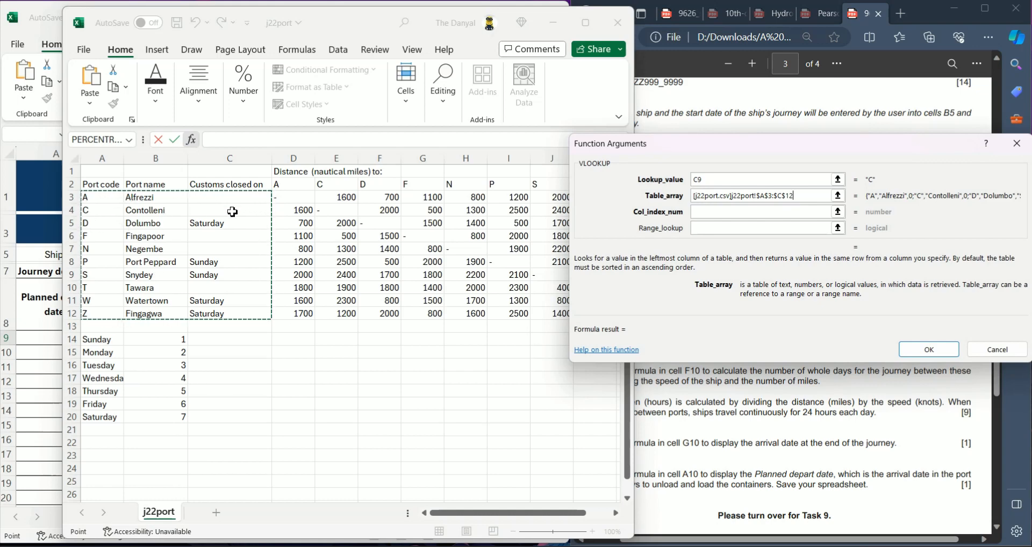
Step: Set the VLOOKUP's column index to 3 and range lookup to 0, and enter the formula in B9
{"action": "left_click", "coordinate": [730, 213]}
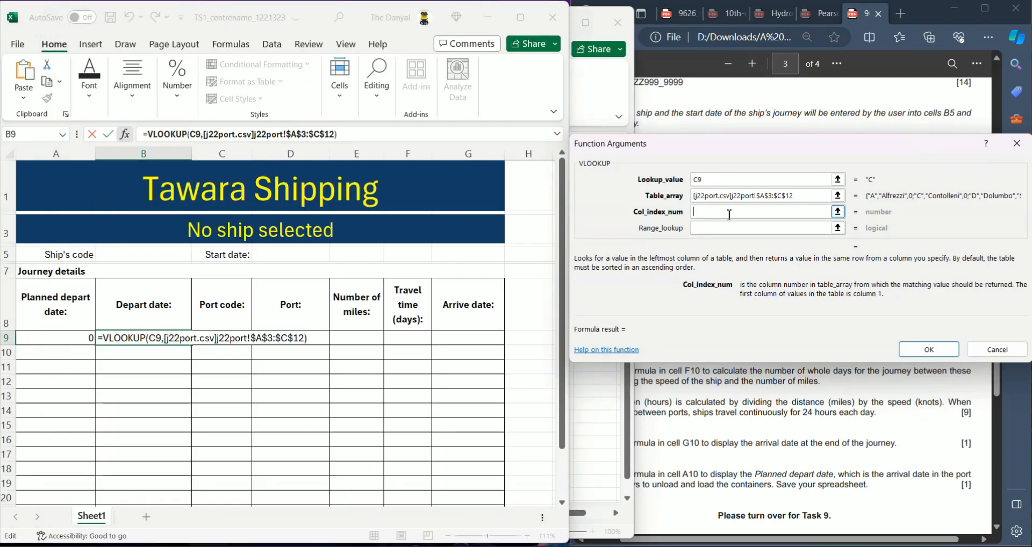
{"action": "type", "text": "3"}
{"action": "key", "text": "Tab"}
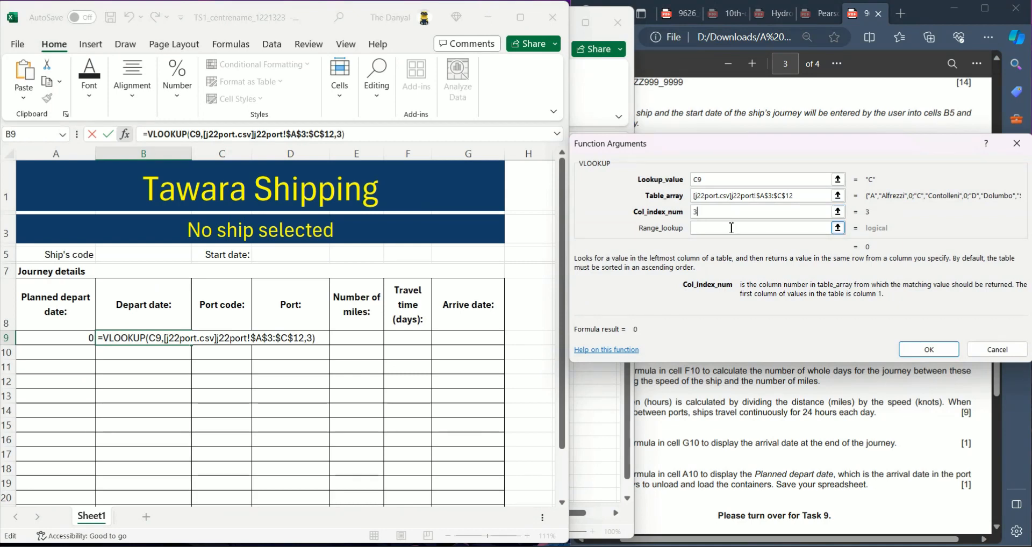
{"action": "type", "text": "0"}
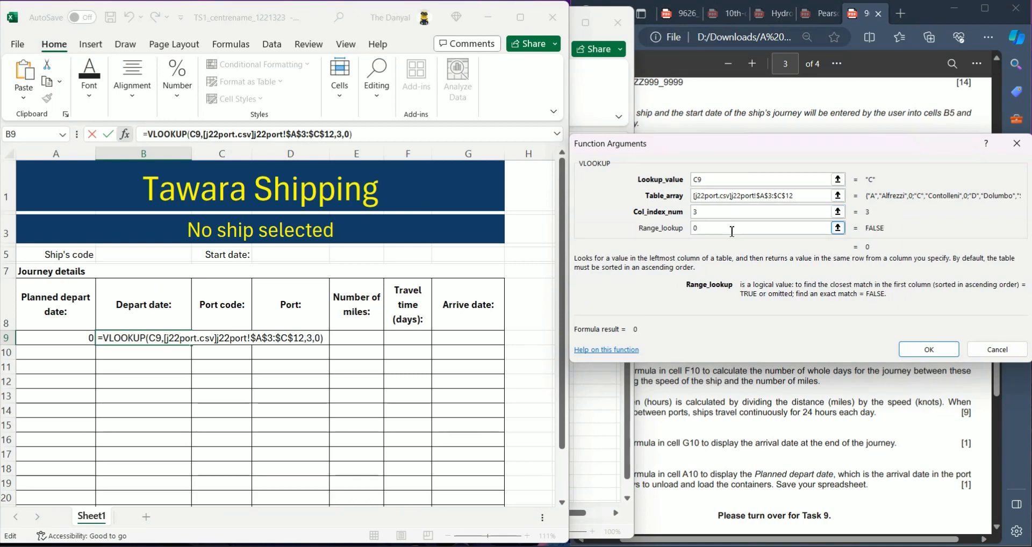
{"action": "left_click", "coordinate": [928, 350]}
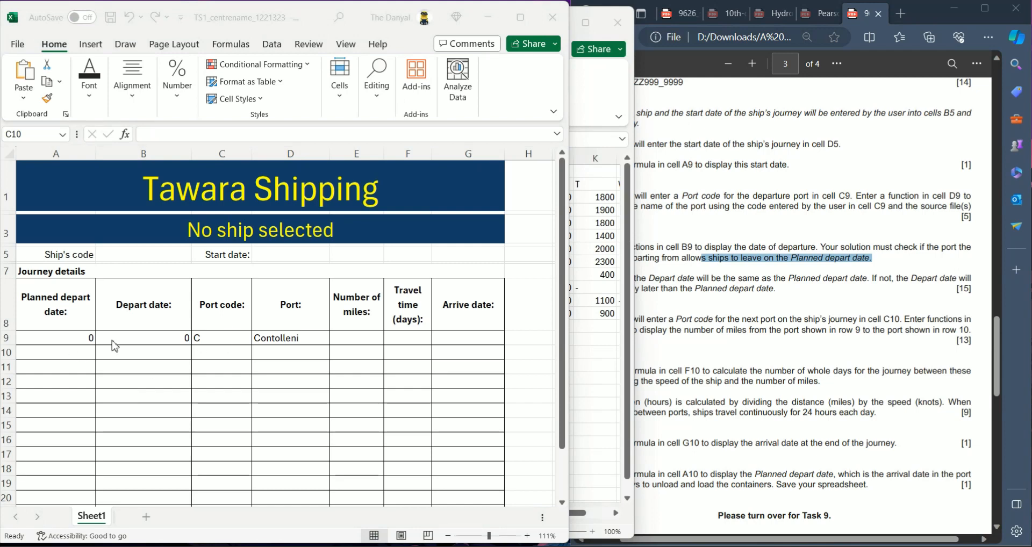
Step: Look over the ports' closing days in j22port and enter port code D in cell C9 to test the lookup
{"action": "left_click", "coordinate": [599, 355]}
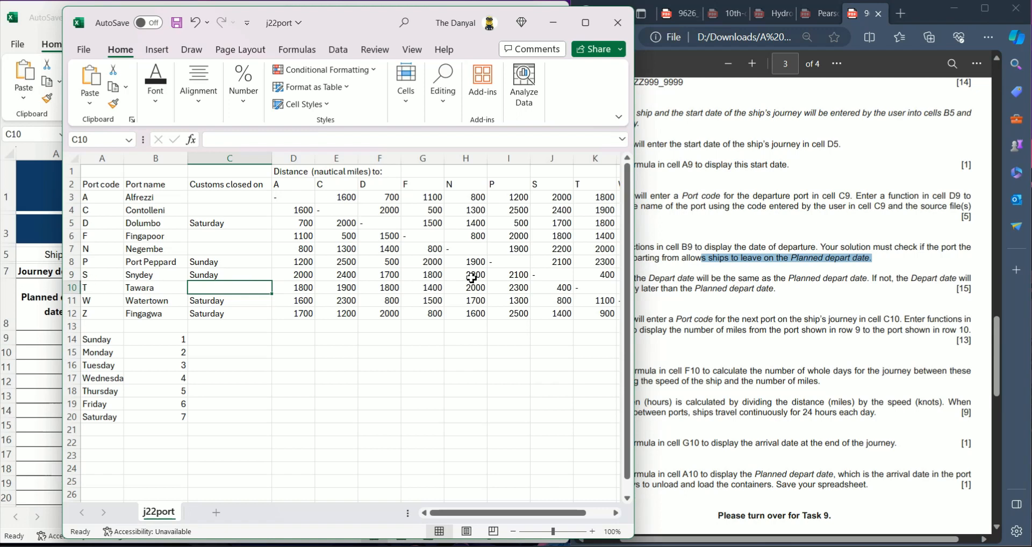
{"action": "left_click", "coordinate": [39, 358]}
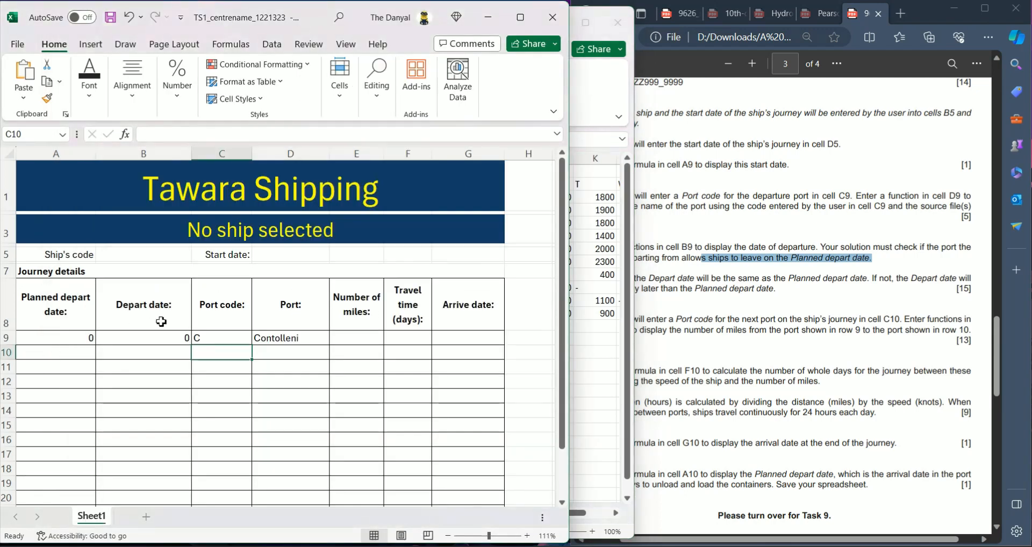
{"action": "left_click", "coordinate": [212, 343]}
{"action": "key", "text": "BackSpace"}
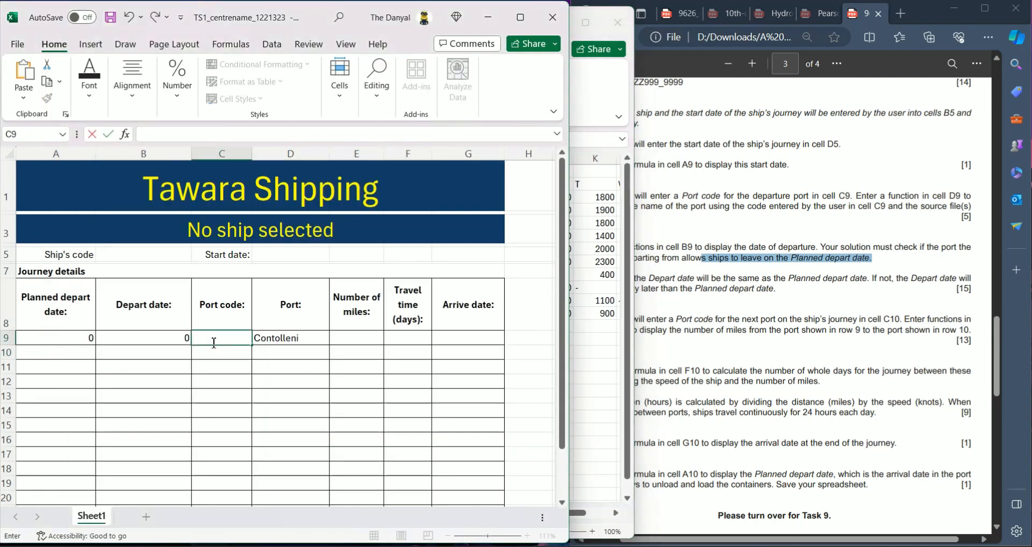
{"action": "type", "text": "D"}
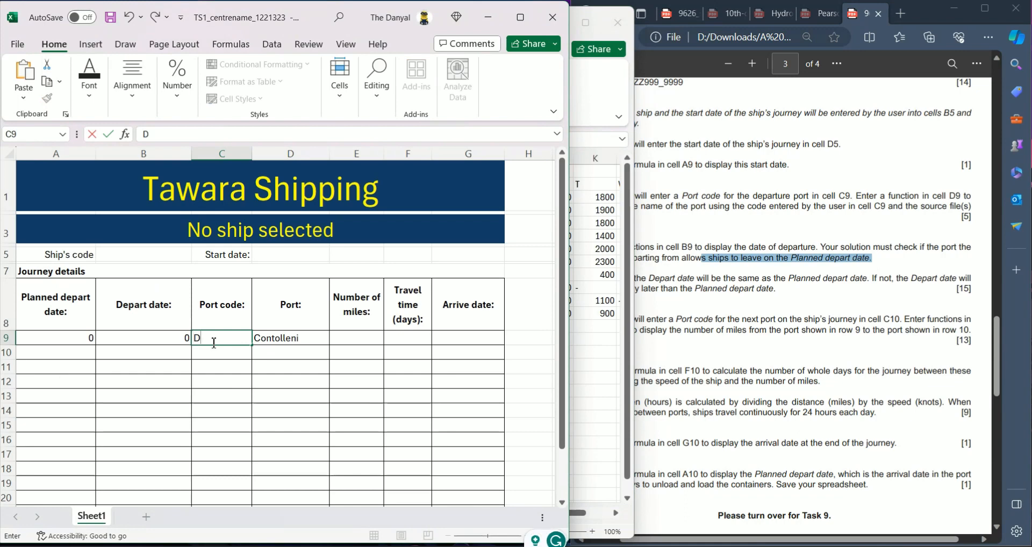
{"action": "key", "text": "Return"}
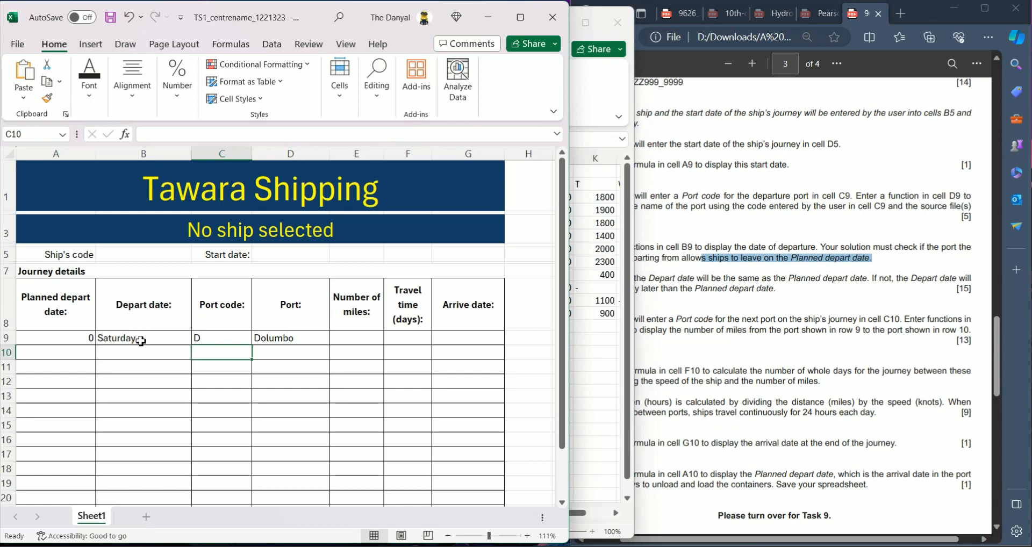
Step: Pick another port with a customs closing day from j22port and set the port code in C9 to P
{"action": "left_click", "coordinate": [215, 340]}
{"action": "left_click", "coordinate": [585, 351]}
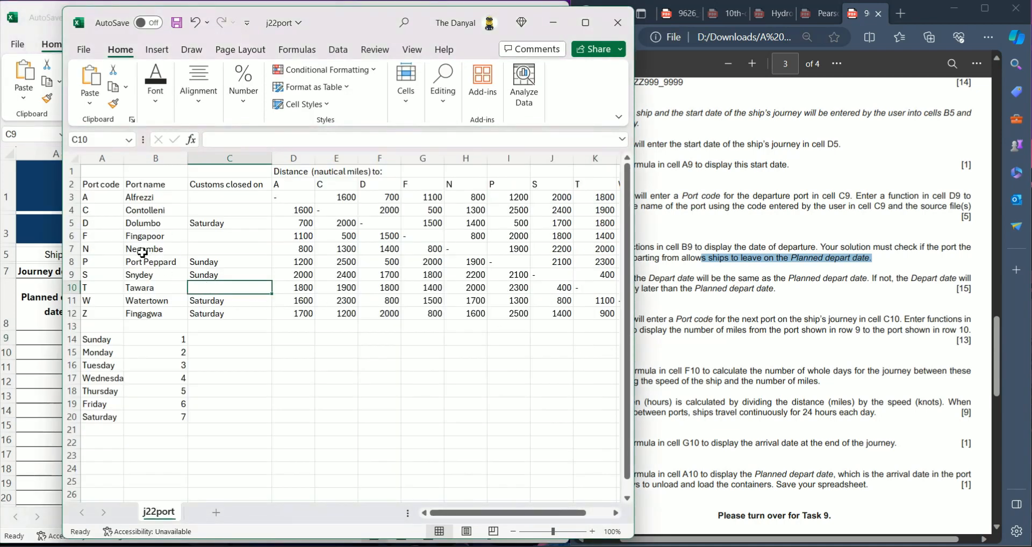
{"action": "left_click", "coordinate": [706, 297]}
{"action": "left_click", "coordinate": [50, 342]}
{"action": "left_click", "coordinate": [197, 335]}
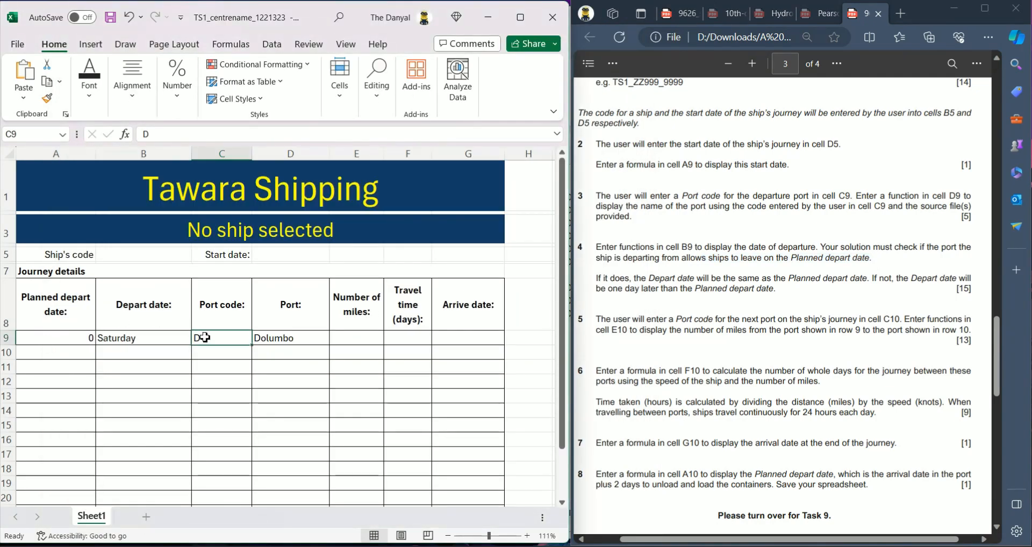
{"action": "type", "text": "port code:"}
{"action": "key", "text": "Return"}
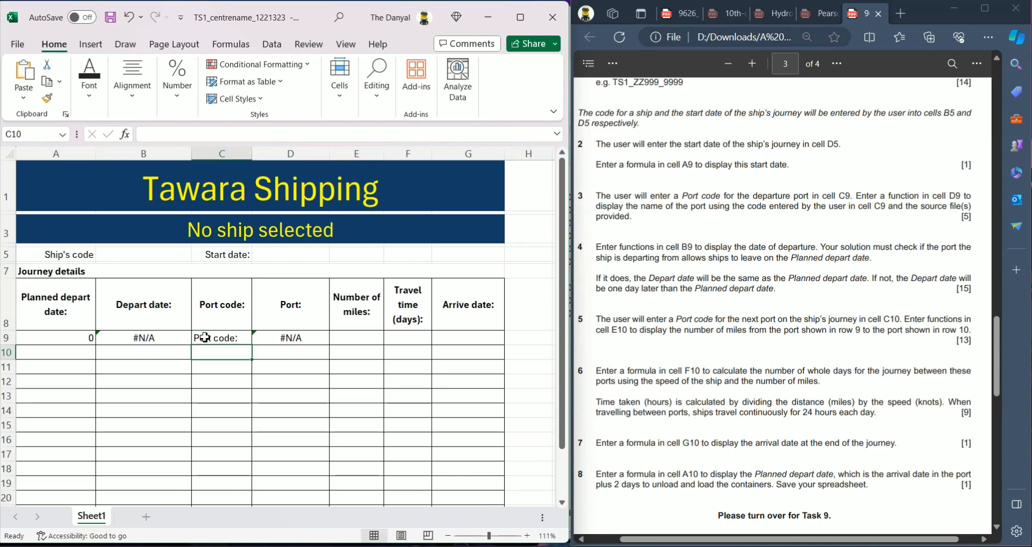
{"action": "left_click", "coordinate": [206, 338]}
{"action": "key", "text": "BackSpace"}
{"action": "type", "text": "P"}
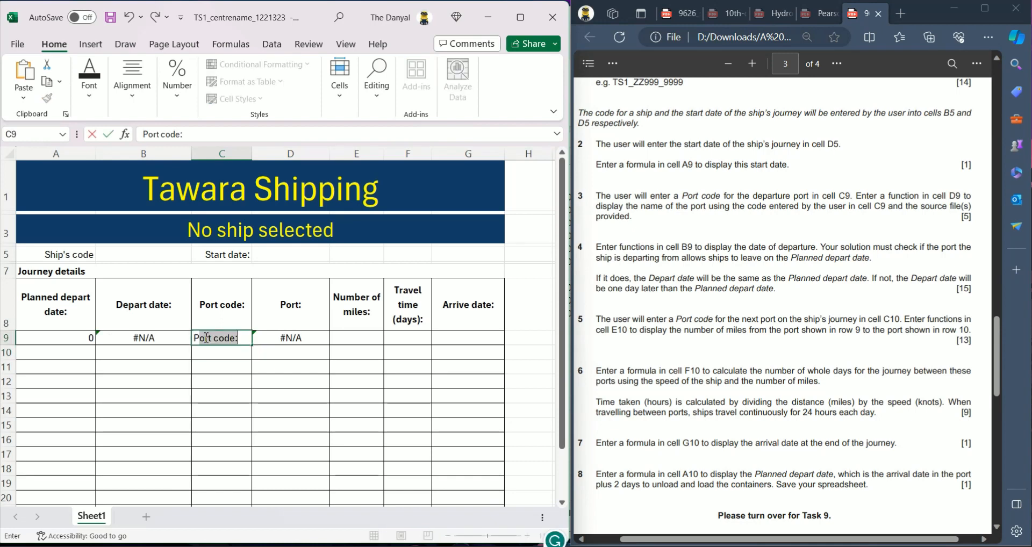
{"action": "key", "text": "BackSpace"}
{"action": "key", "text": "Return"}
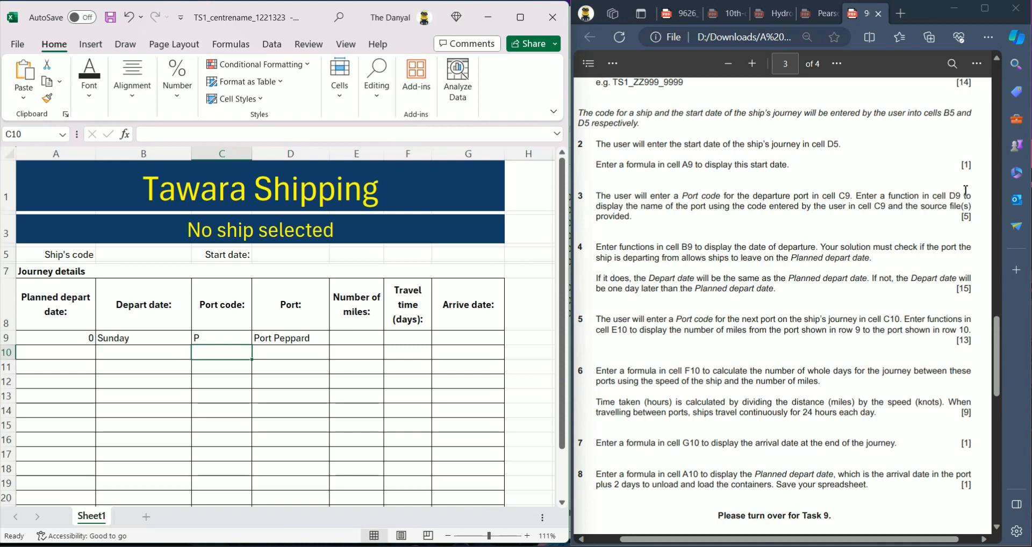
Step: Enter 25/1/2024 as the journey's start date in cell D5
{"action": "key", "text": "Down"}
{"action": "key", "text": "Down"}
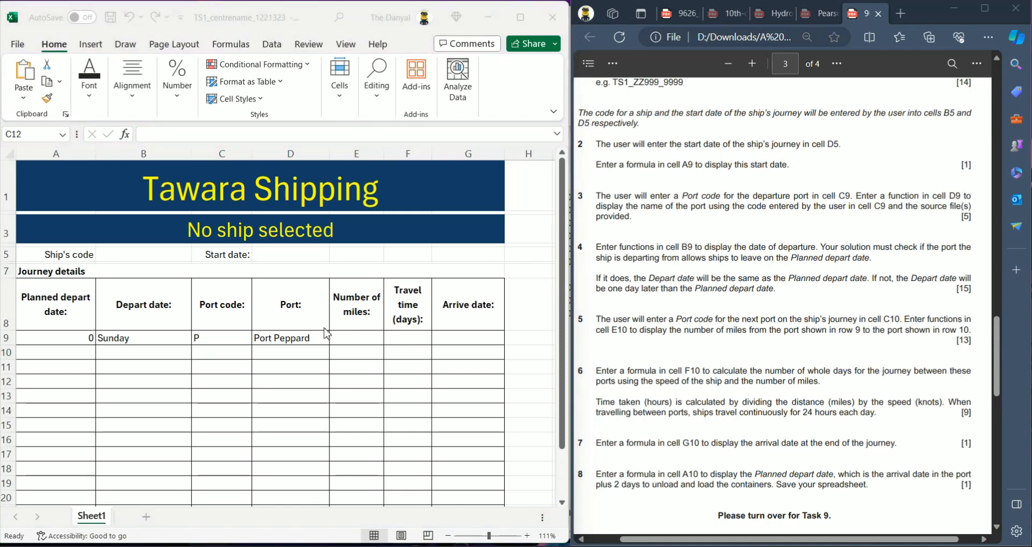
{"action": "left_click", "coordinate": [274, 257]}
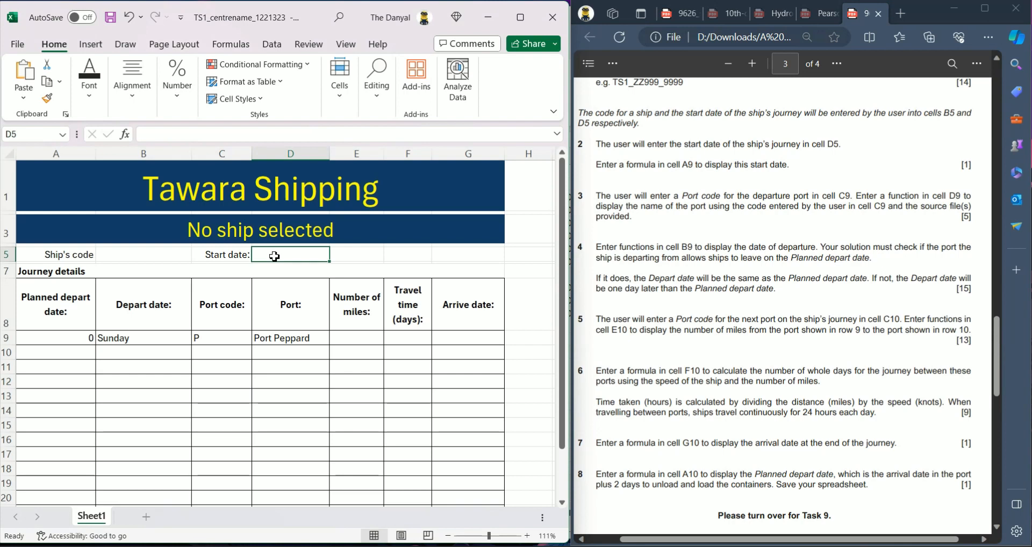
{"action": "type", "text": "25/"}
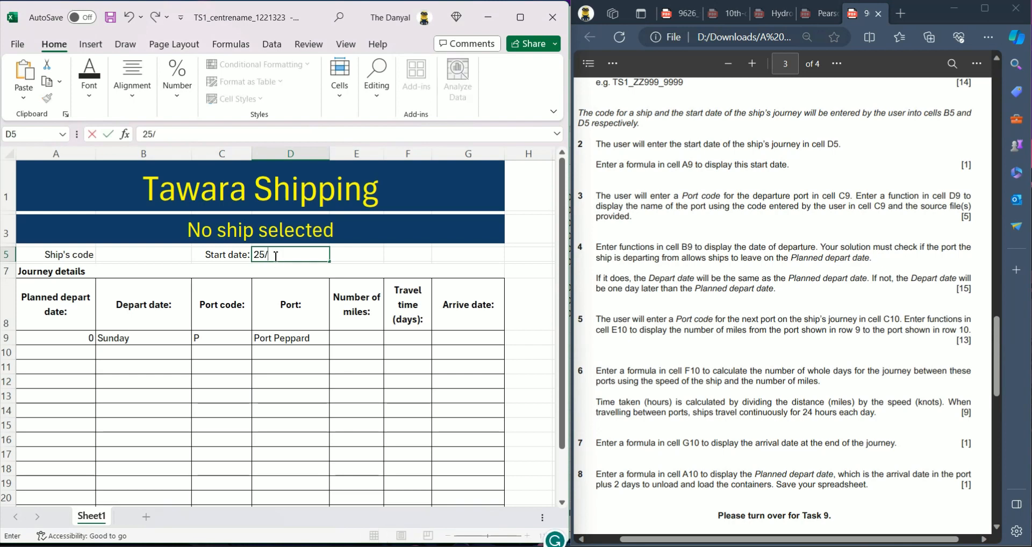
{"action": "type", "text": "1/2024"}
{"action": "key", "text": "Return"}
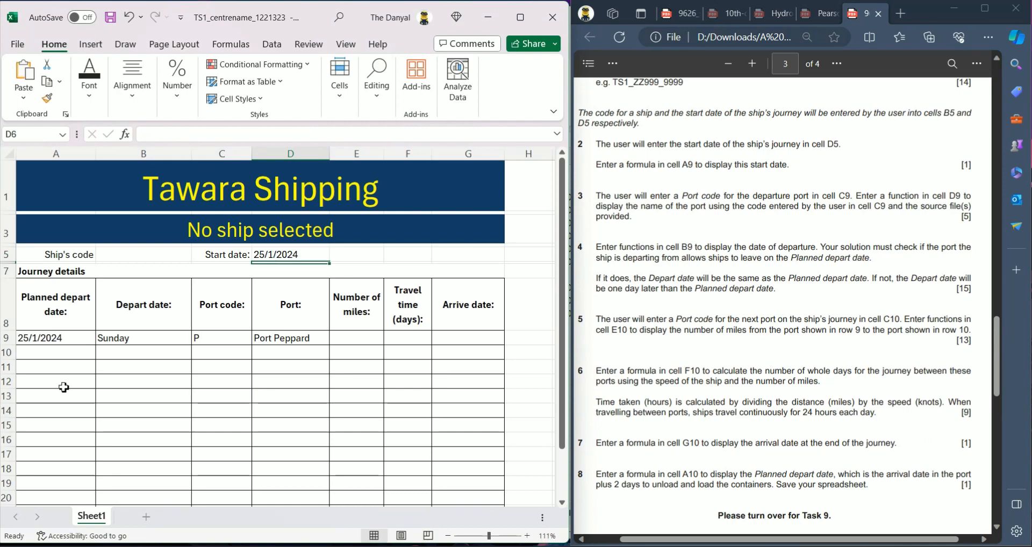
Step: Format cell B9 as a date with the *3/14/2012 type and the English (United States) locale
{"action": "left_click", "coordinate": [144, 340]}
{"action": "right_click", "coordinate": [144, 340]}
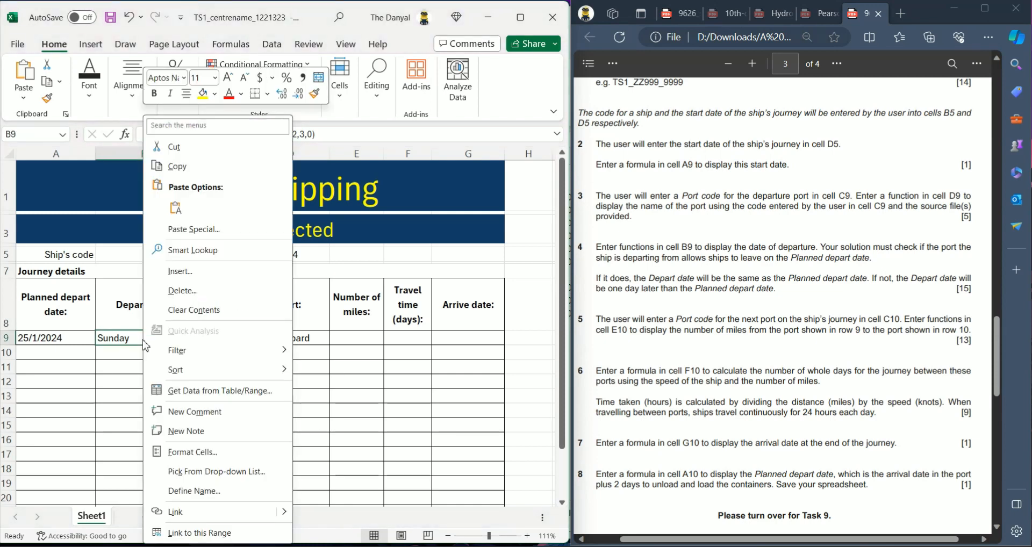
{"action": "left_click", "coordinate": [207, 458]}
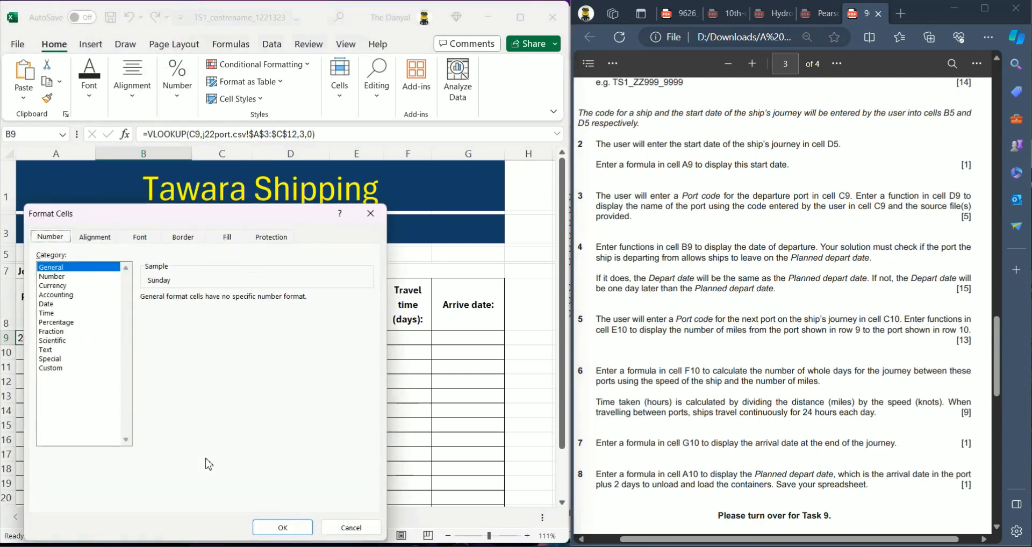
{"action": "left_click_drag", "start_coordinate": [226, 221], "coordinate": [394, 118]}
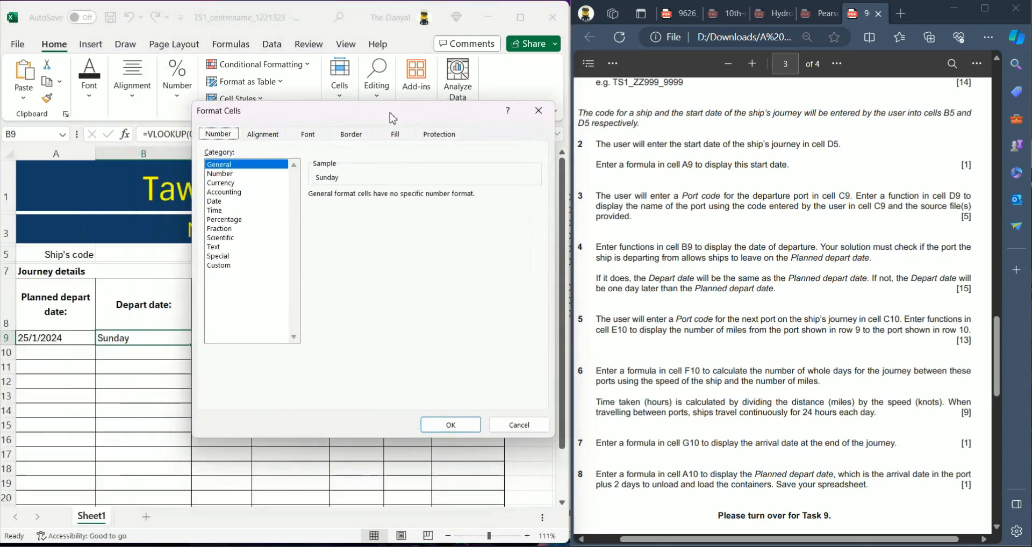
{"action": "left_click", "coordinate": [217, 201]}
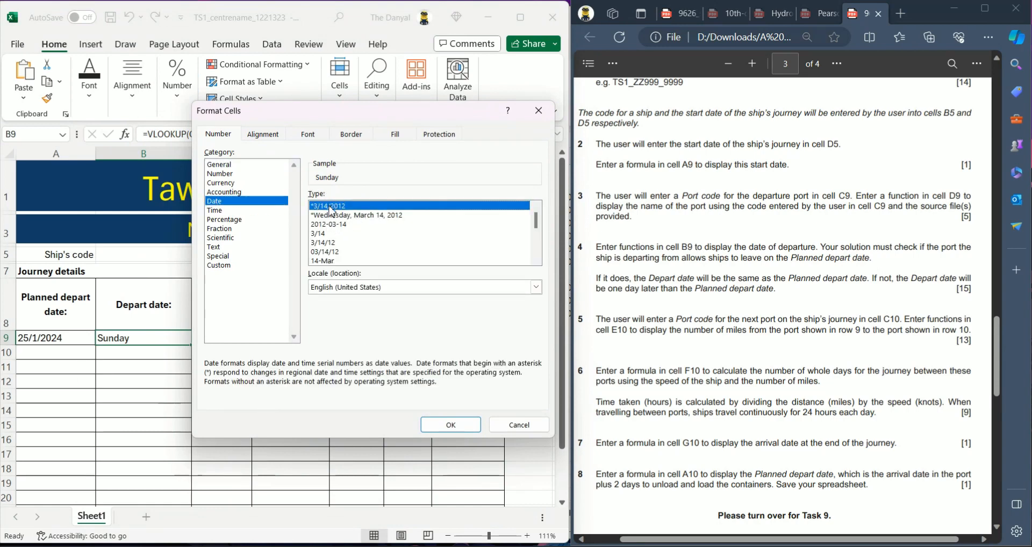
{"action": "left_click", "coordinate": [456, 425]}
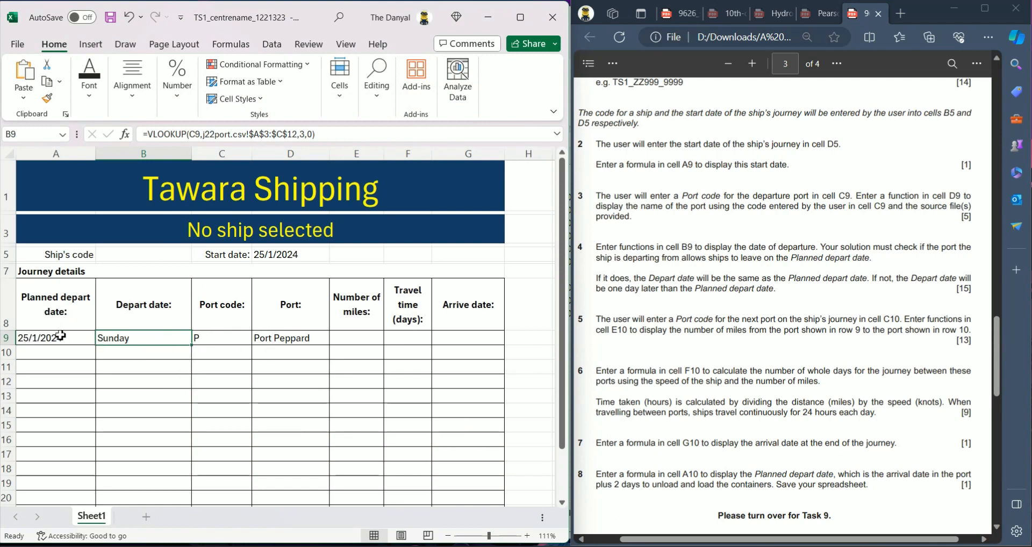
{"action": "left_click", "coordinate": [25, 340]}
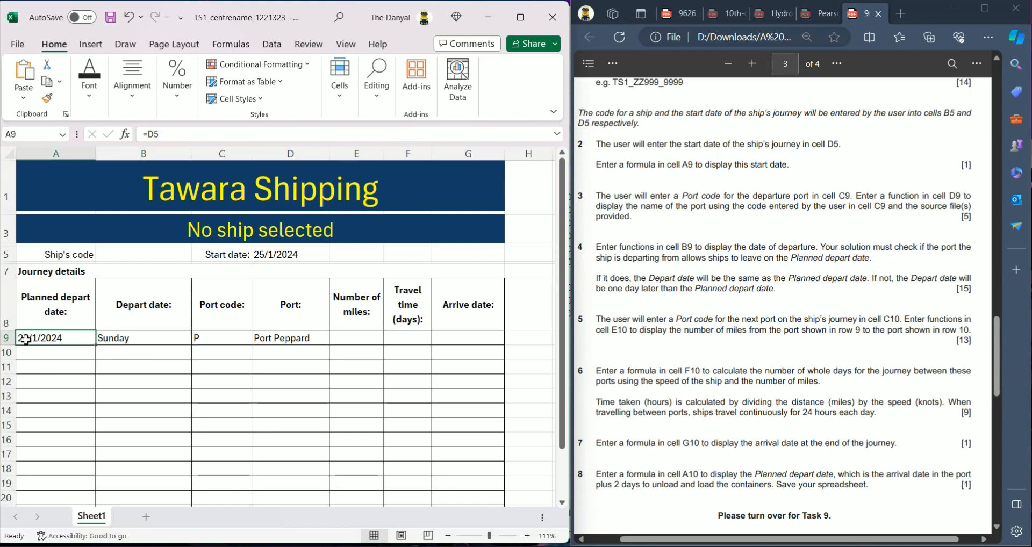
{"action": "double_click", "coordinate": [25, 340]}
{"action": "left_click", "coordinate": [157, 371]}
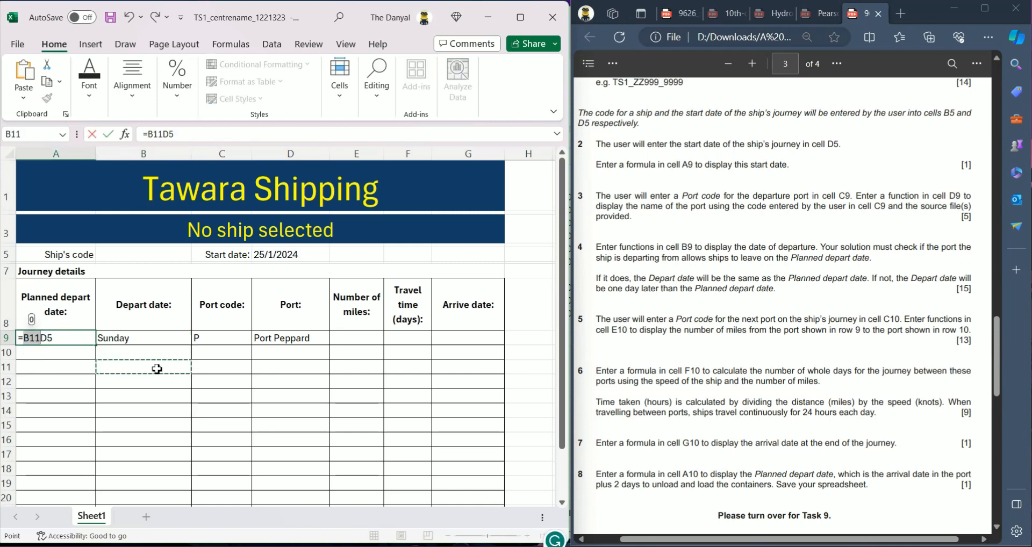
{"action": "left_click", "coordinate": [150, 340]}
{"action": "left_click", "coordinate": [416, 372]}
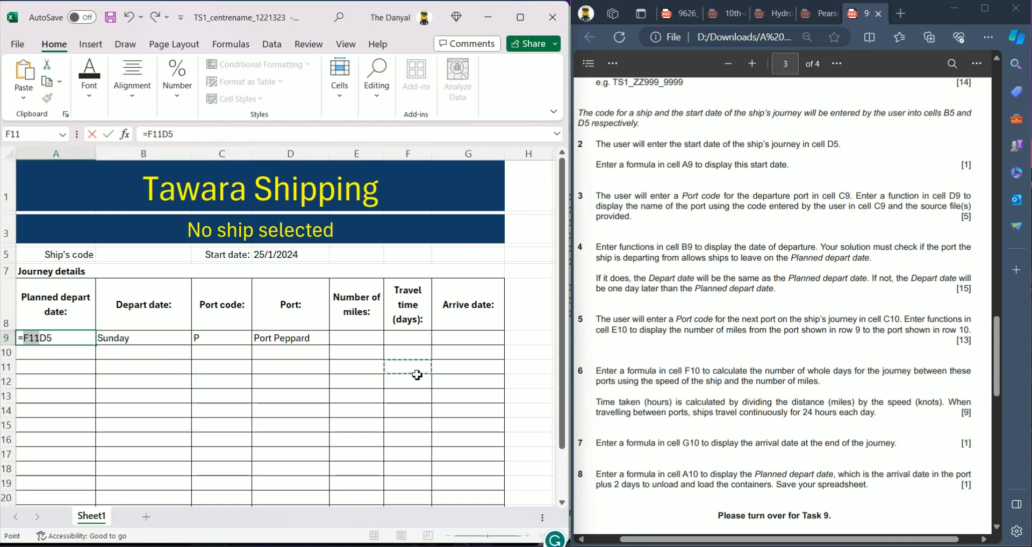
{"action": "left_click", "coordinate": [538, 328]}
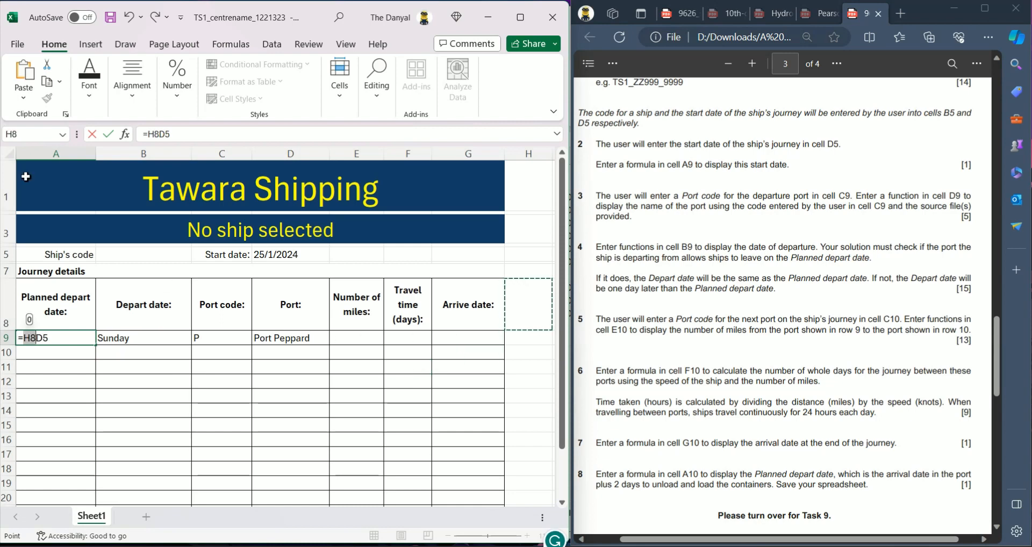
{"action": "left_click", "coordinate": [129, 17]}
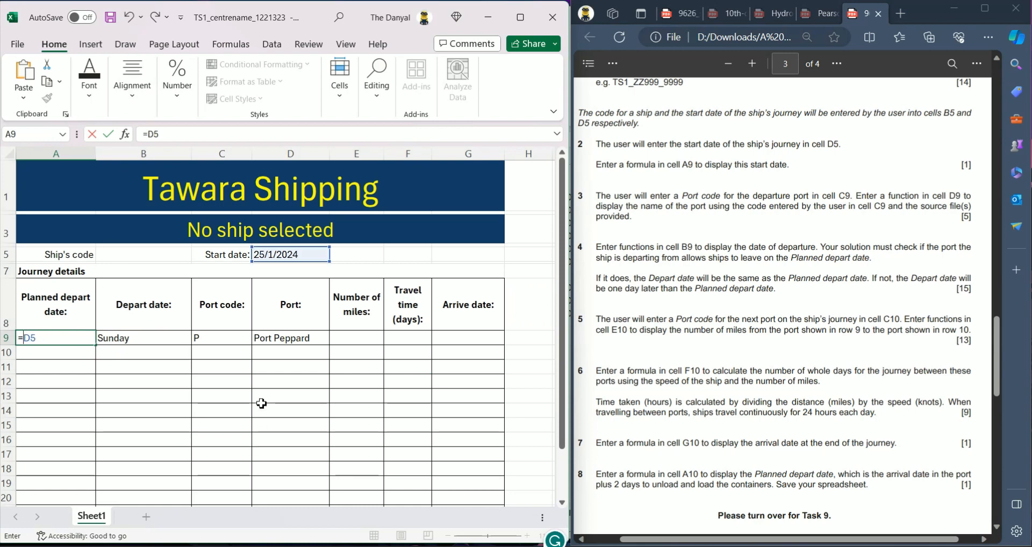
{"action": "left_click", "coordinate": [221, 367]}
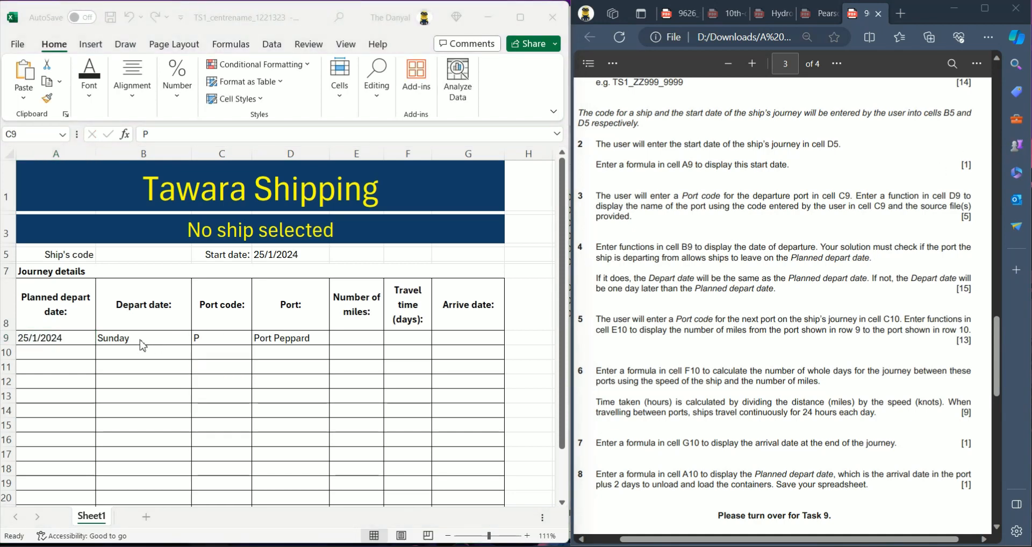
Step: Try to wrap the customs closing day VLOOKUP in cell B9 in an IF function
{"action": "left_click", "coordinate": [138, 341]}
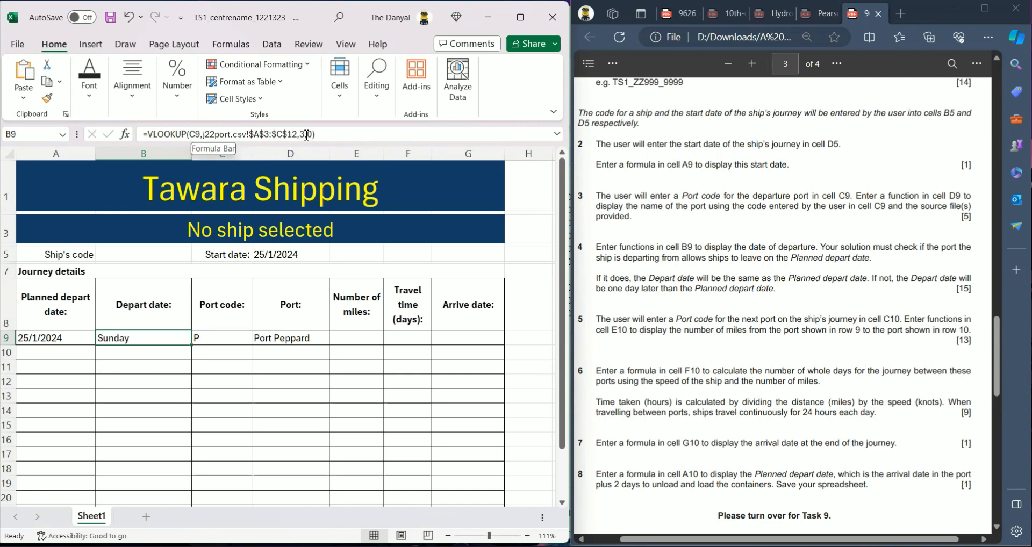
{"action": "left_click", "coordinate": [155, 134]}
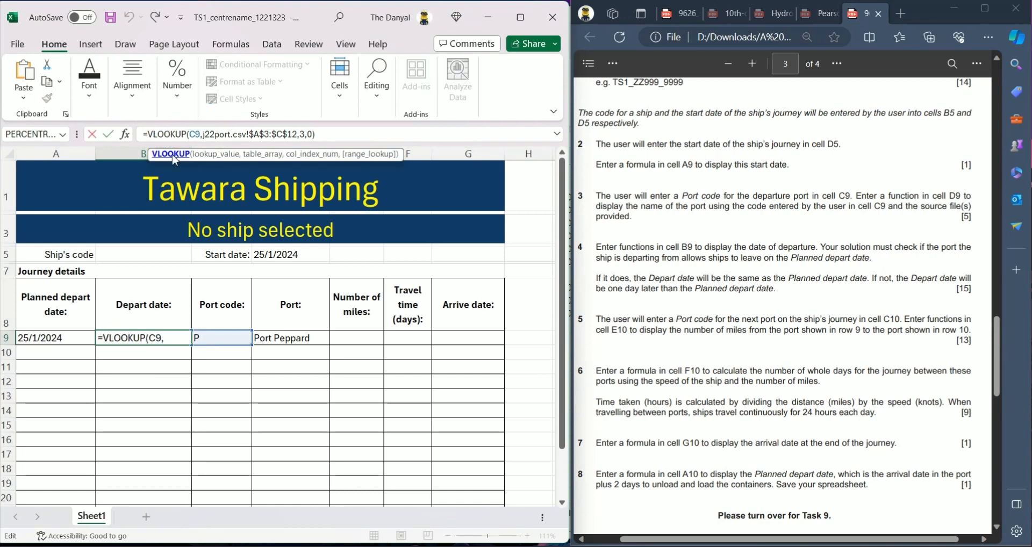
{"action": "left_click", "coordinate": [149, 134]}
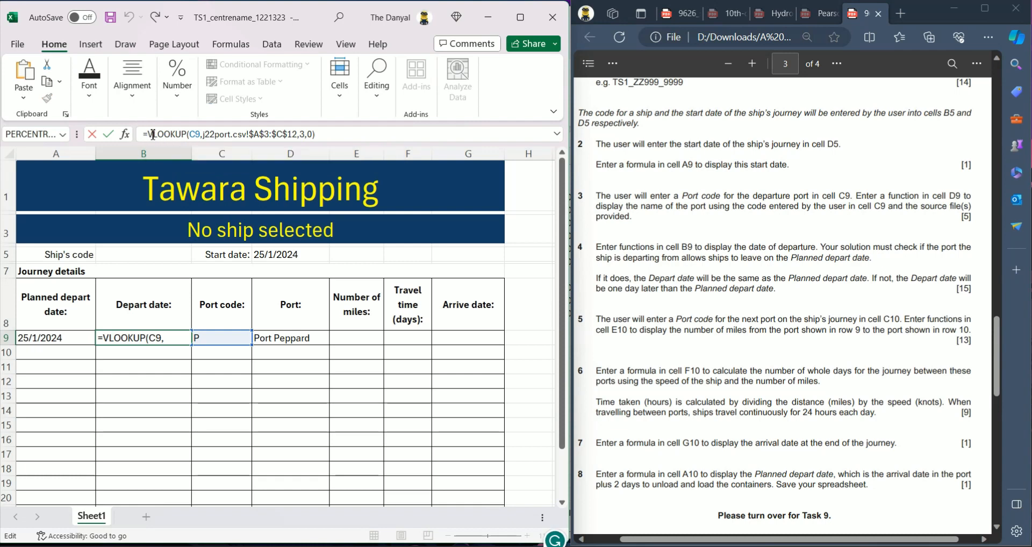
{"action": "left_click", "coordinate": [167, 337]}
{"action": "left_click", "coordinate": [139, 337]}
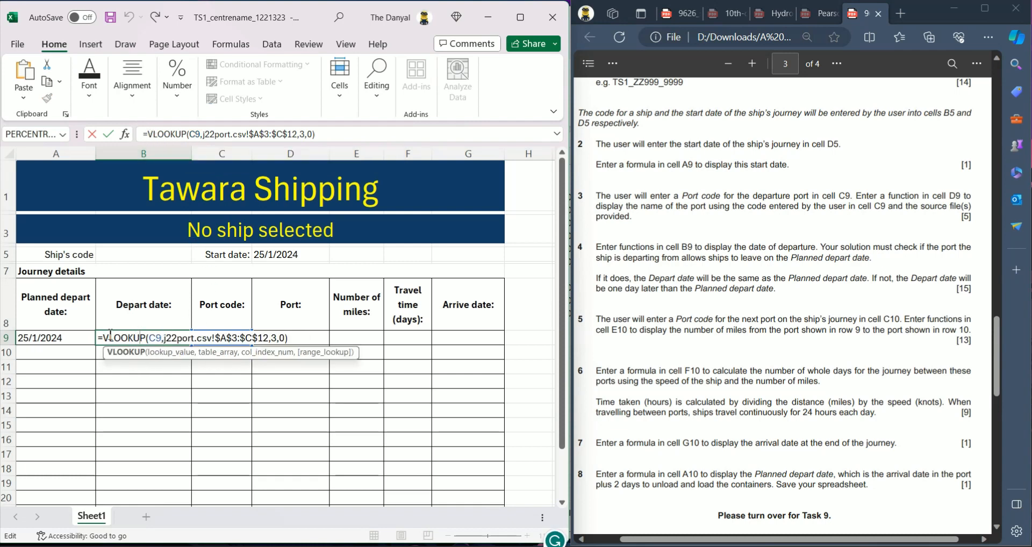
{"action": "left_click", "coordinate": [149, 134]}
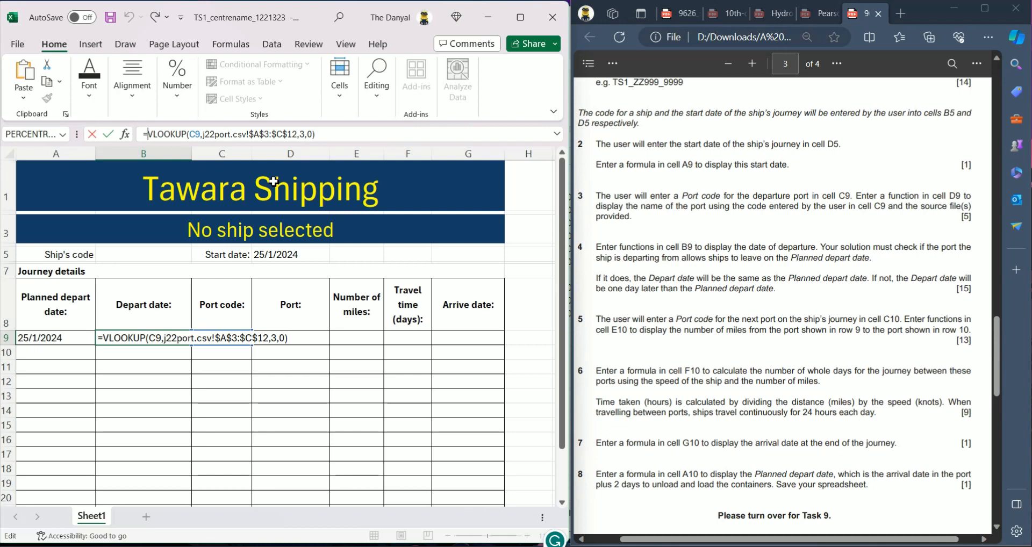
{"action": "type", "text": "IF"}
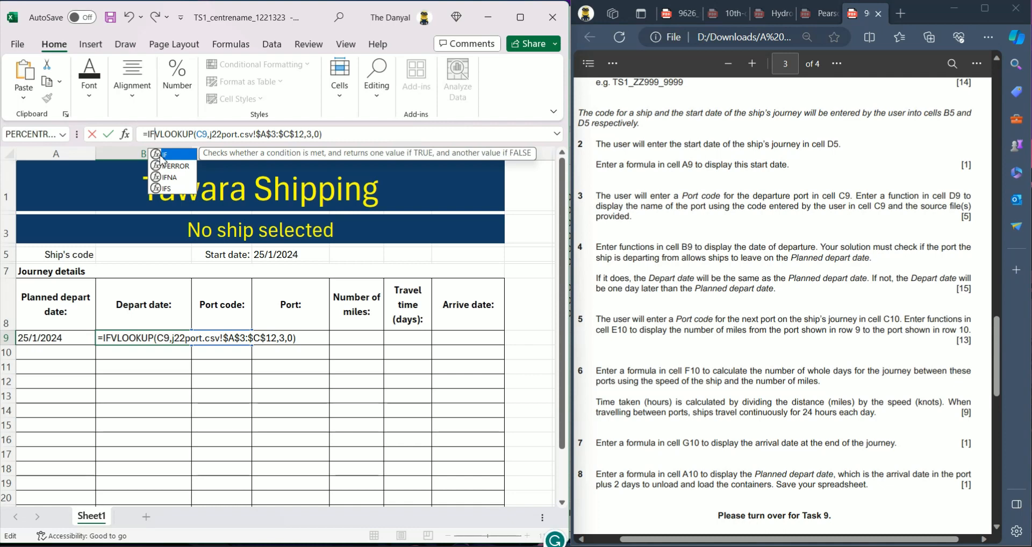
{"action": "key", "text": "Right"}
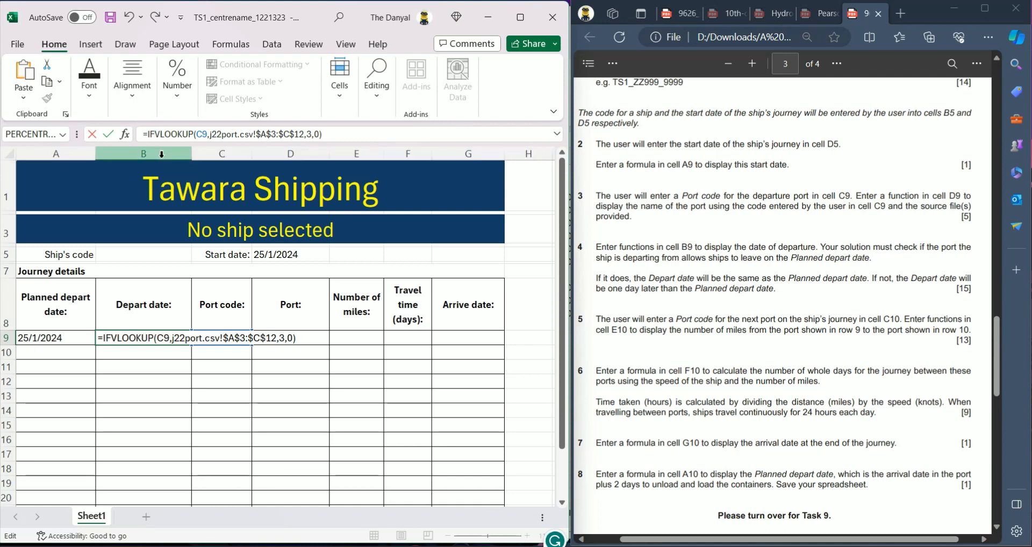
{"action": "type", "text": "("}
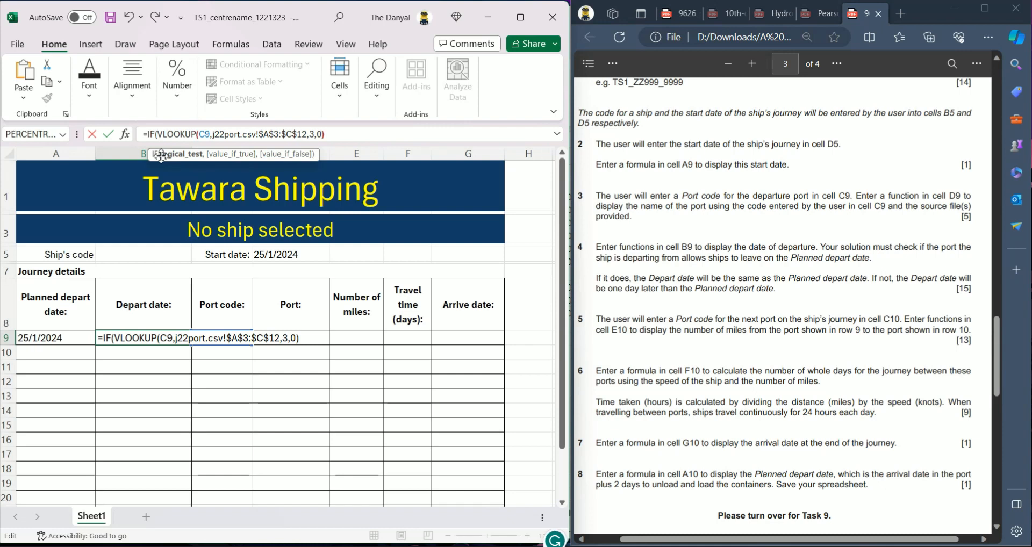
Step: Try to add ="" after the VLOOKUP as the IF's logical test, followed by a comma and closing bracket, in B9
{"action": "key", "text": "Right"}
{"action": "key", "text": "Right"}
{"action": "key", "text": "Right"}
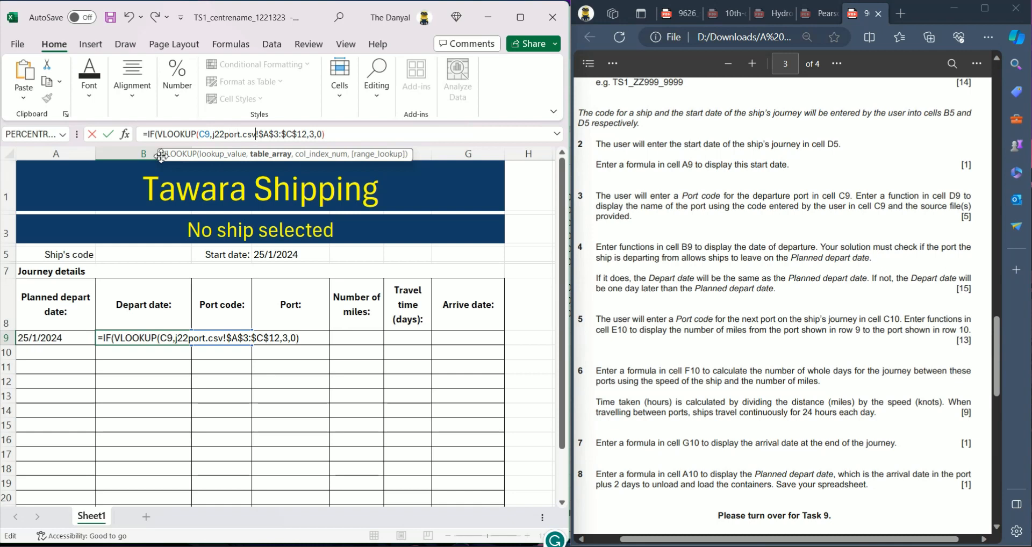
{"action": "key", "text": "Right"}
{"action": "key", "text": "Right"}
{"action": "key", "text": "Right"}
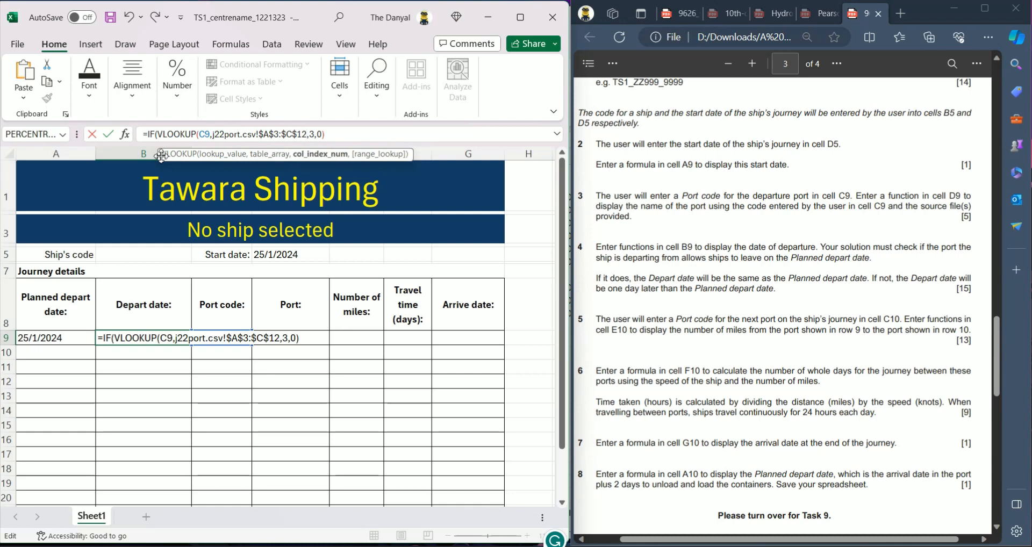
{"action": "key", "text": "Right"}
{"action": "key", "text": "Right"}
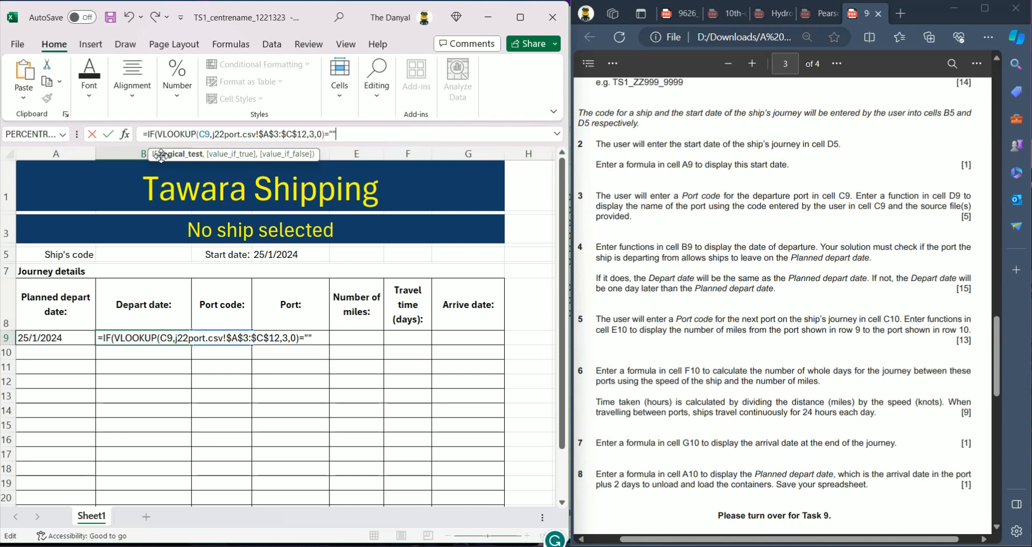
{"action": "type", "text": ","}
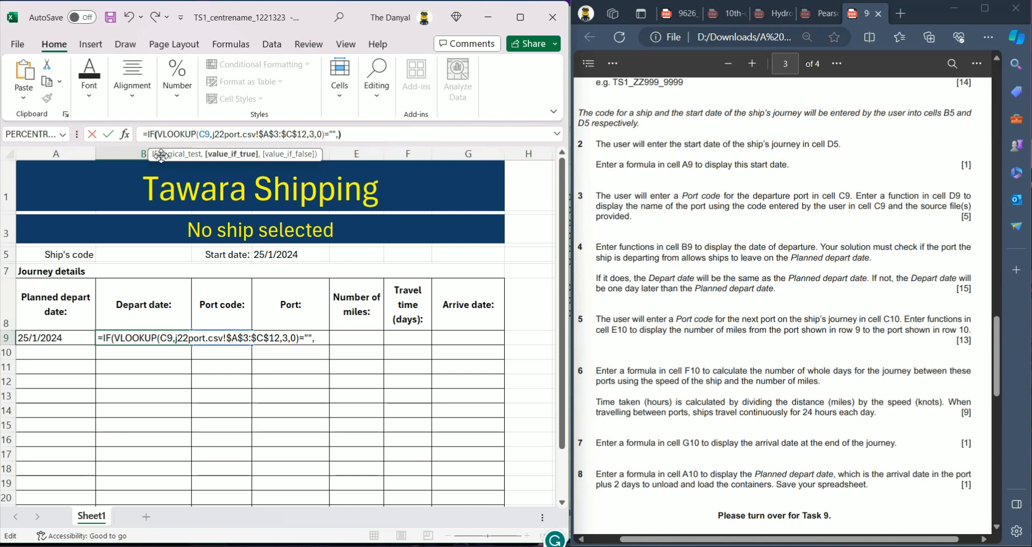
{"action": "type", "text": ")"}
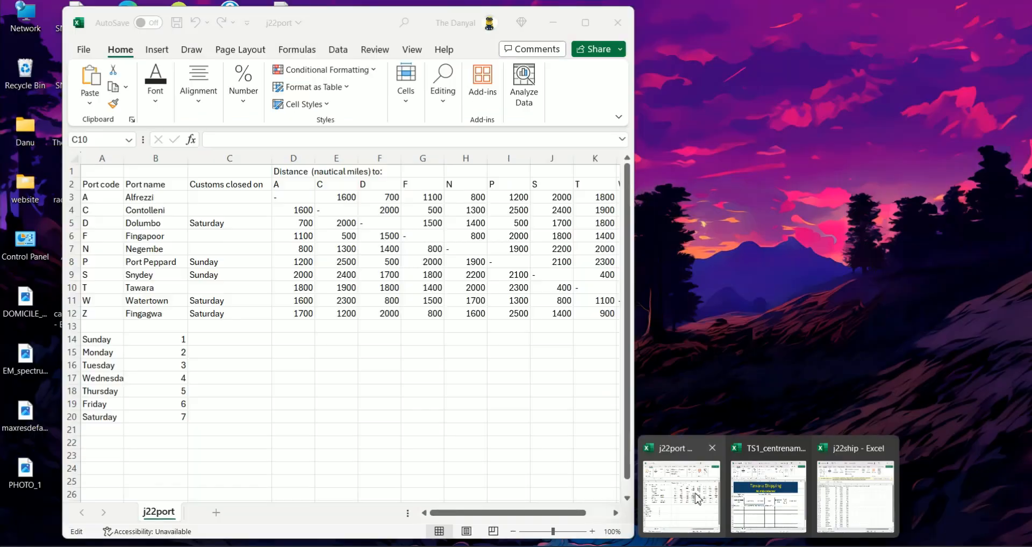
Step: Undo the incomplete IF formula in B9 and check the Customs closed on column in j22port
{"action": "left_click", "coordinate": [682, 489]}
{"action": "key", "text": "alt+Tab"}
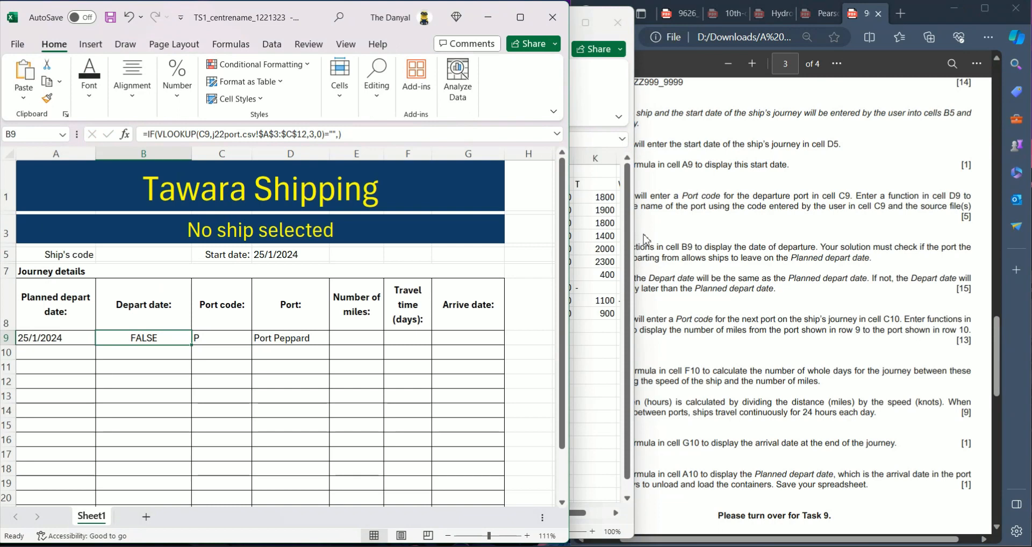
{"action": "left_click", "coordinate": [129, 17]}
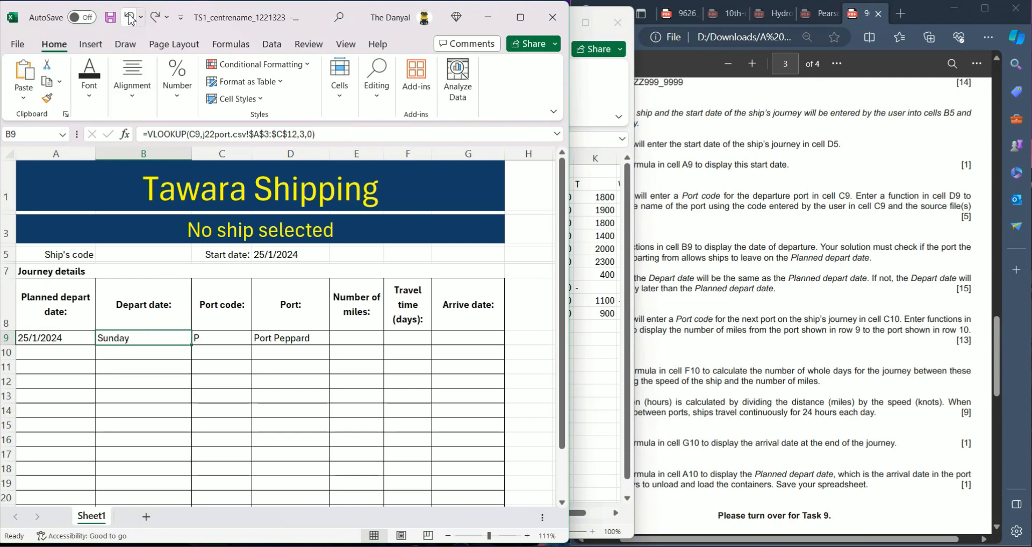
{"action": "left_click", "coordinate": [605, 86]}
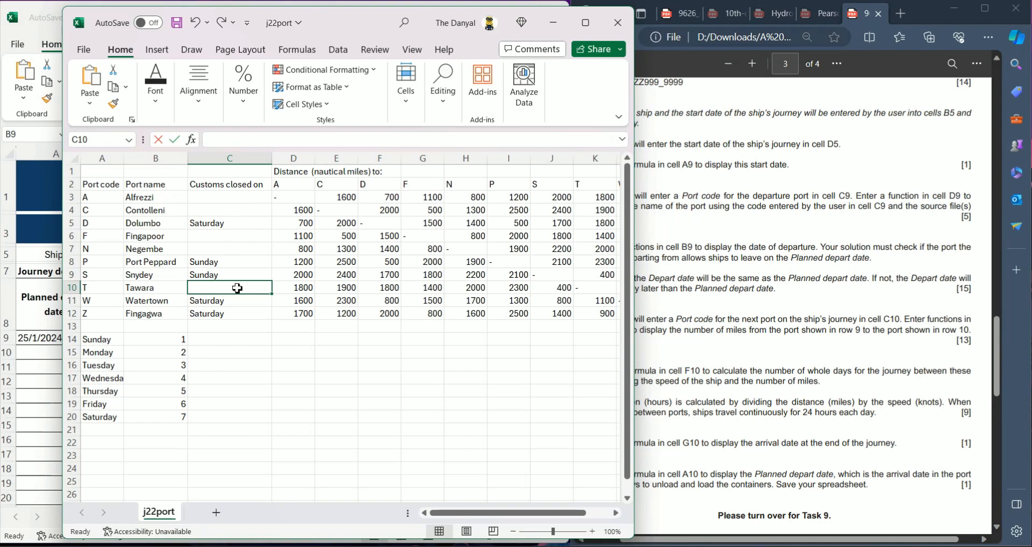
{"action": "left_click", "coordinate": [42, 26]}
Step: Open an IF function around the existing VLOOKUP in cell B9 by inserting IF( directly after the equals sign
{"action": "left_click", "coordinate": [173, 138]}
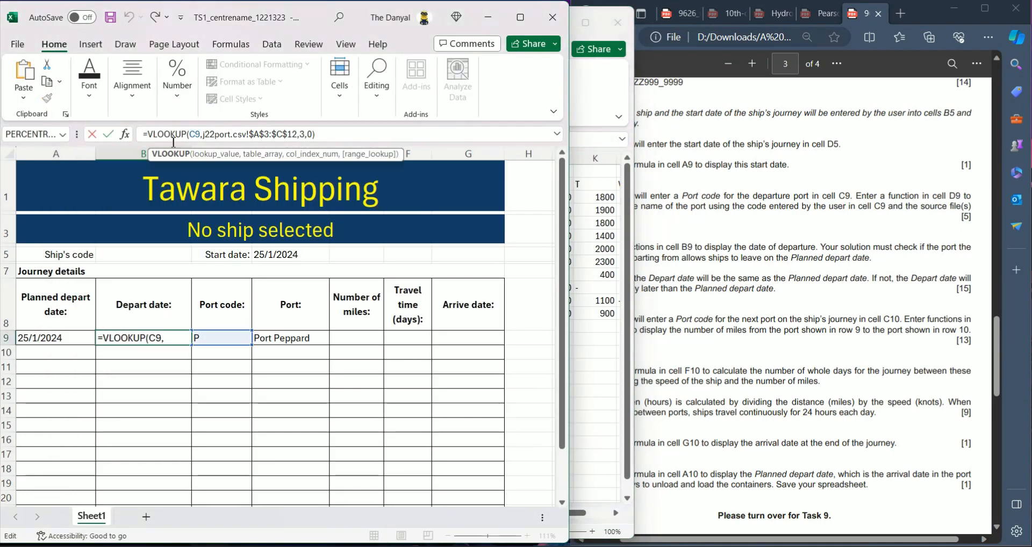
{"action": "key", "text": "Left"}
{"action": "key", "text": "Left"}
{"action": "key", "text": "Left"}
{"action": "key", "text": "Left"}
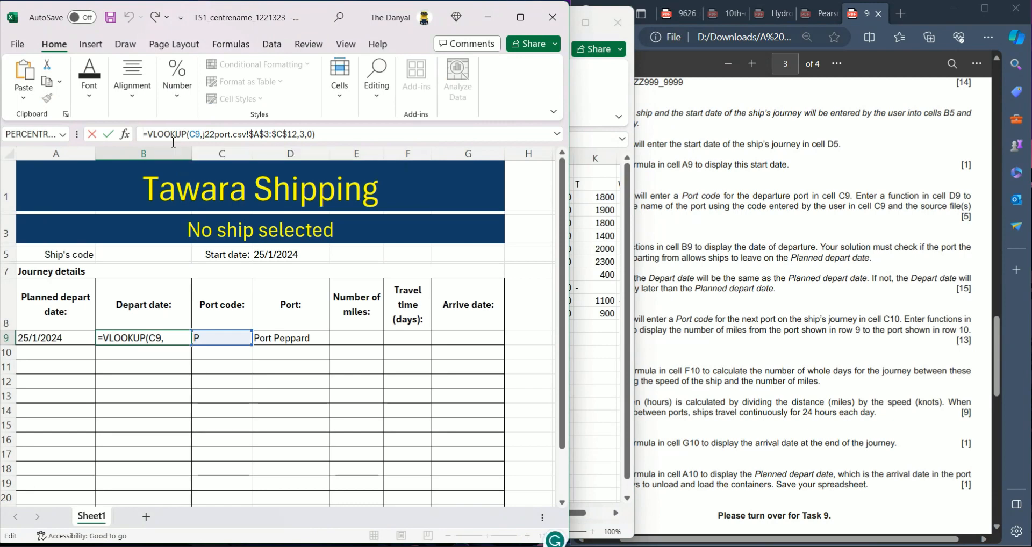
{"action": "left_click", "coordinate": [144, 337]}
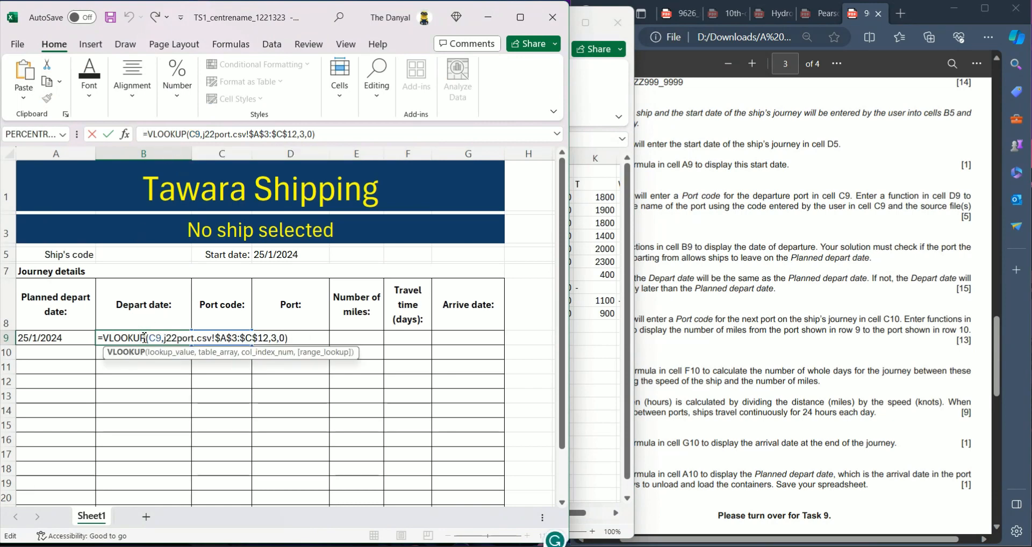
{"action": "left_click", "coordinate": [152, 136]}
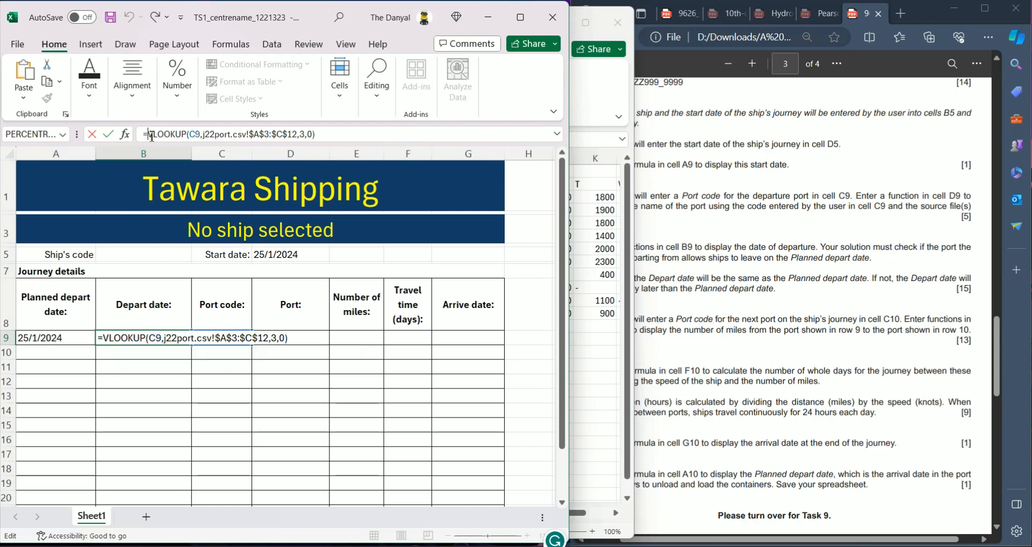
{"action": "type", "text": "IF"}
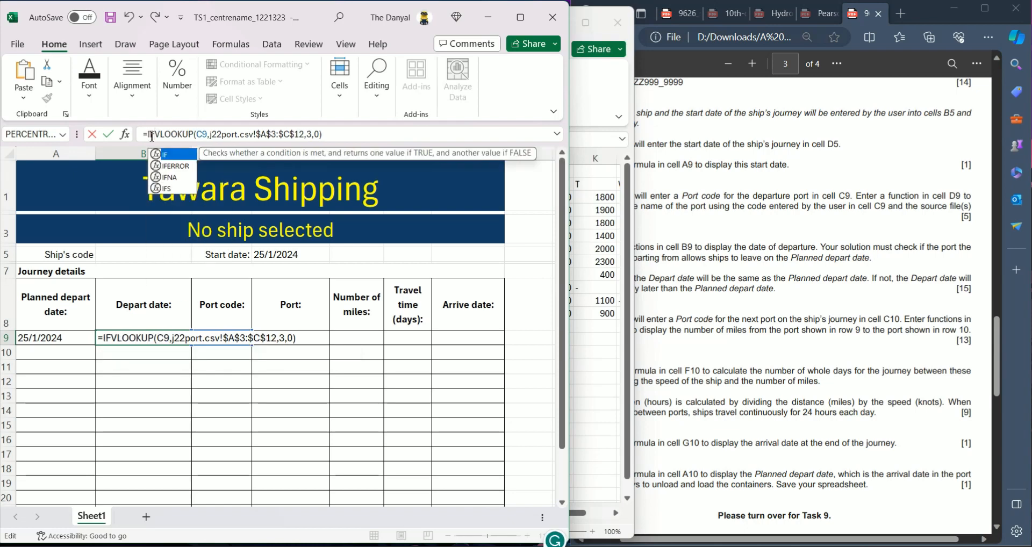
{"action": "type", "text": "("}
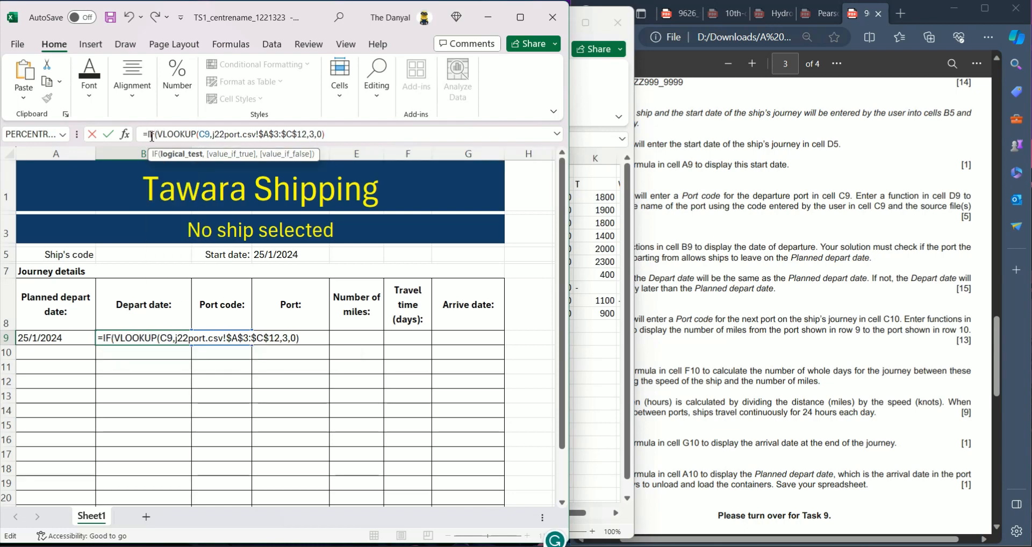
Step: Complete the IF's logical test in B9 by comparing the VLOOKUP with an empty string (="") and adding the closing bracket
{"action": "key", "text": "Right"}
{"action": "key", "text": "Right"}
{"action": "key", "text": "Right"}
{"action": "key", "text": "Right"}
{"action": "key", "text": "Right"}
{"action": "key", "text": "Right"}
{"action": "key", "text": "Right"}
{"action": "key", "text": "Right"}
{"action": "key", "text": "Right"}
{"action": "key", "text": "Right"}
{"action": "key", "text": "Right"}
{"action": "key", "text": "Right"}
{"action": "key", "text": "Right"}
{"action": "key", "text": "Right"}
{"action": "key", "text": "Right"}
{"action": "key", "text": "Right"}
{"action": "key", "text": "Right"}
{"action": "key", "text": "Right"}
{"action": "key", "text": "Right"}
{"action": "key", "text": "Right"}
{"action": "key", "text": "Right"}
{"action": "key", "text": "Right"}
{"action": "key", "text": "Right"}
{"action": "key", "text": "Right"}
{"action": "key", "text": "Right"}
{"action": "key", "text": "Right"}
{"action": "key", "text": "Right"}
{"action": "type", "text": "=\"\")"}
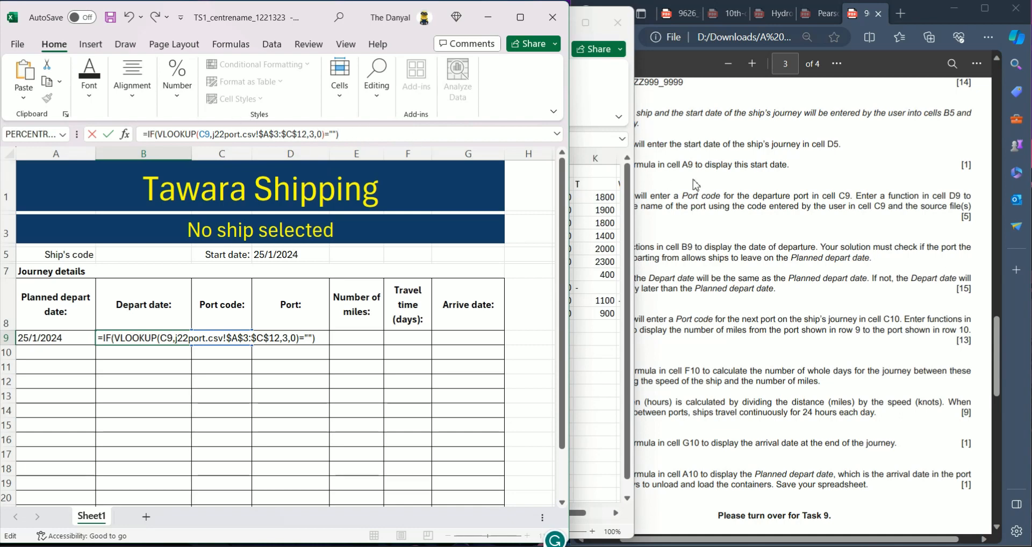
{"action": "left_click", "coordinate": [1018, 151]}
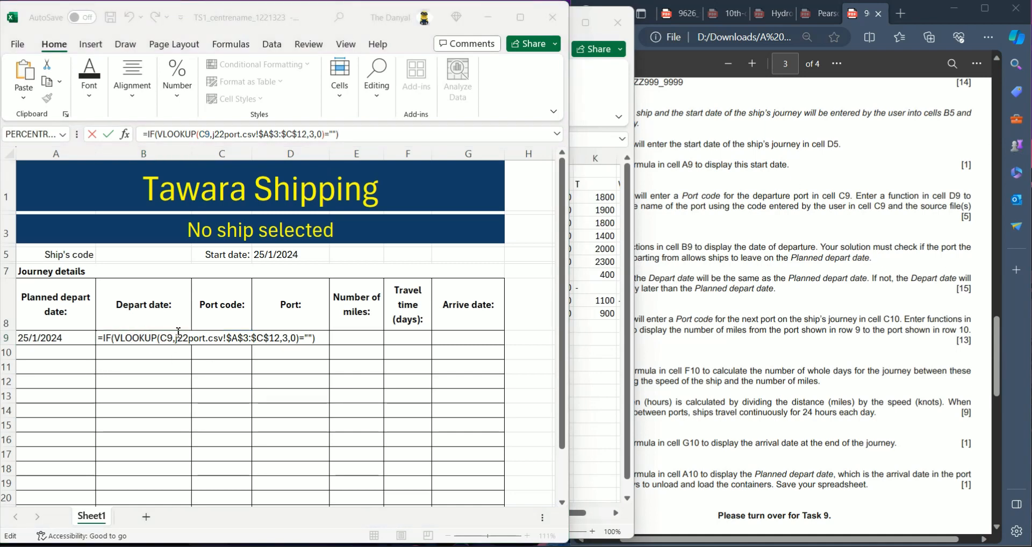
Step: Check the Customs closed on column in j22port and add A9 as the value_if_true of the IF in B9
{"action": "left_click", "coordinate": [597, 83]}
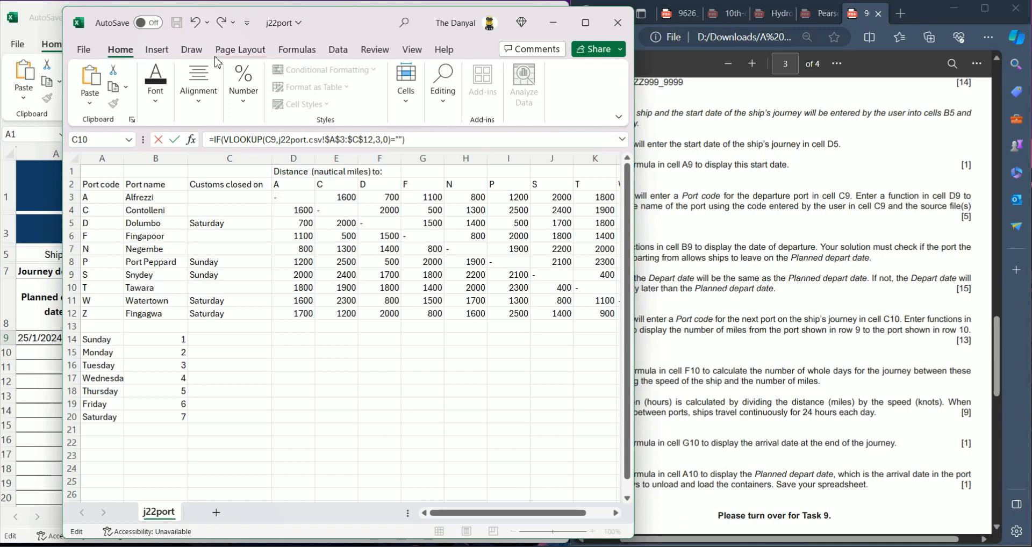
{"action": "left_click", "coordinate": [29, 20]}
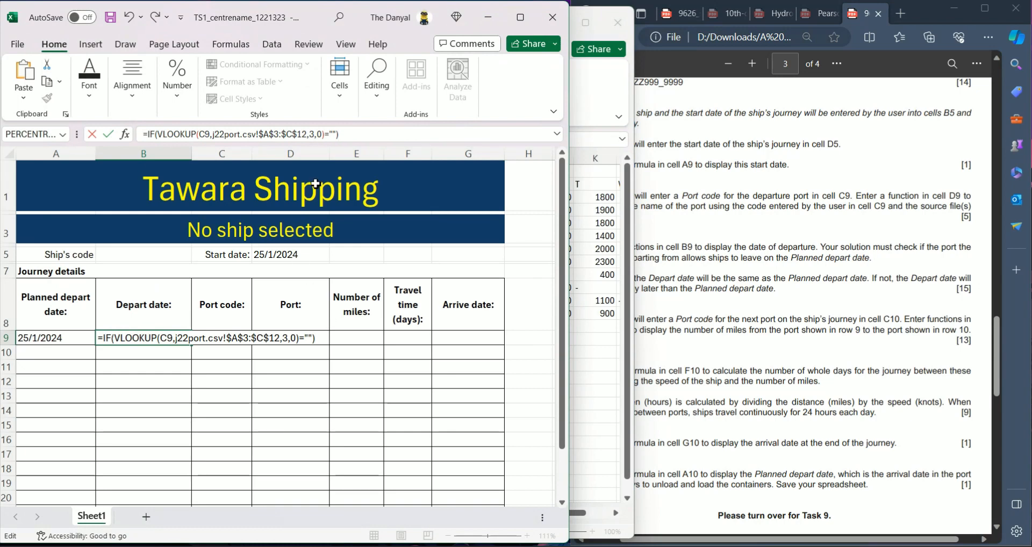
{"action": "key", "text": "Left"}
{"action": "key", "text": "Left"}
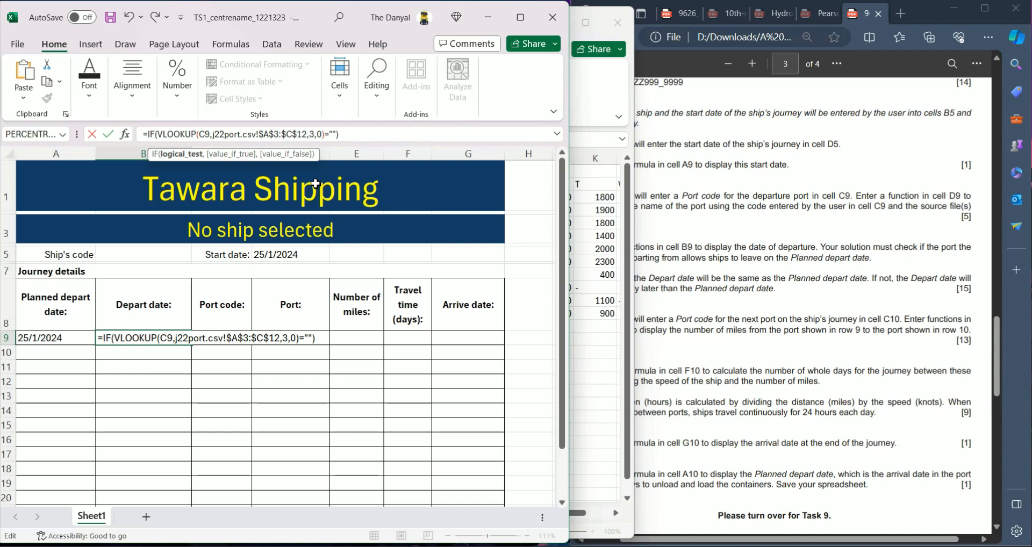
{"action": "left_click", "coordinate": [340, 134]}
{"action": "type", "text": ","}
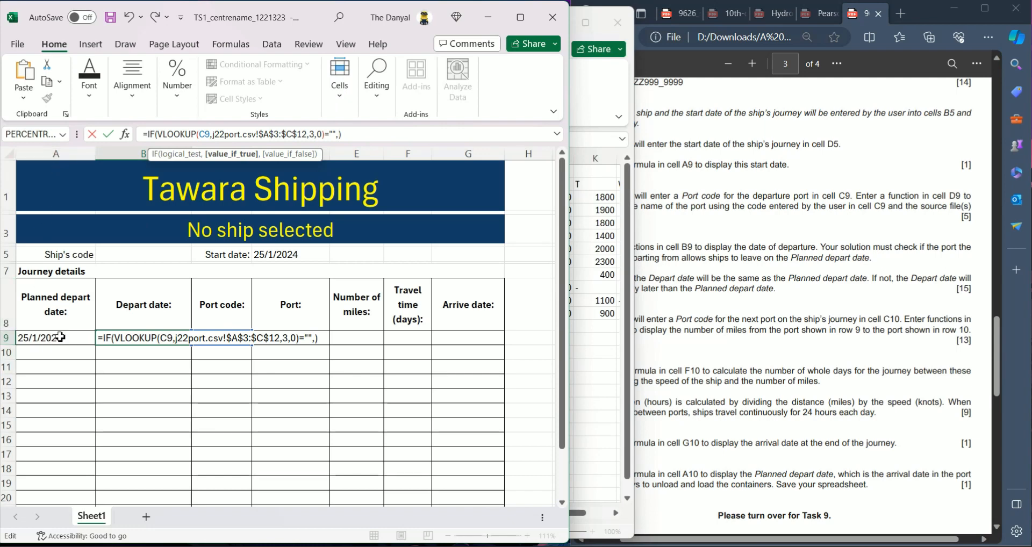
{"action": "type", "text": "A9"}
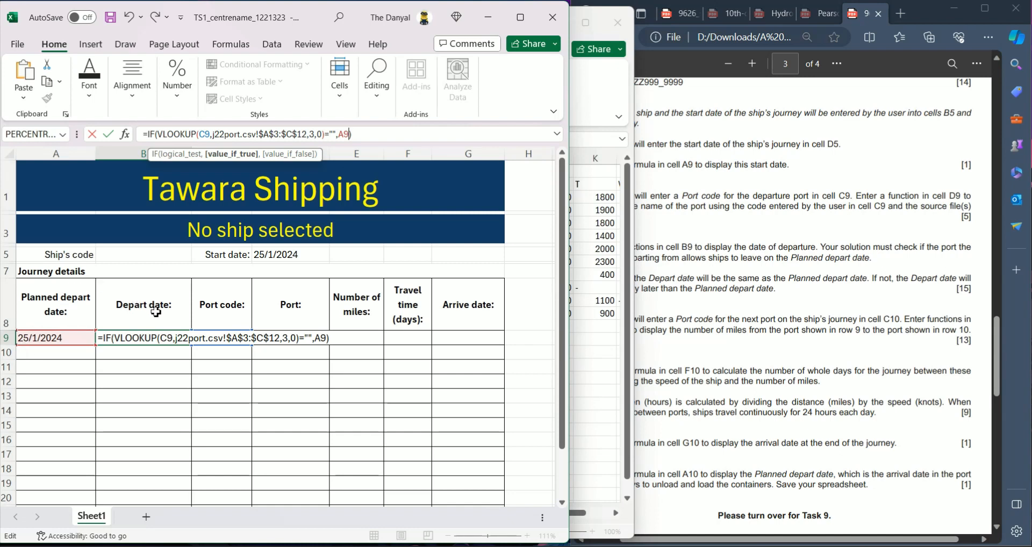
Step: Examine the Customs closed on column and the weekday number list below the port table in j22port
{"action": "left_click", "coordinate": [594, 70]}
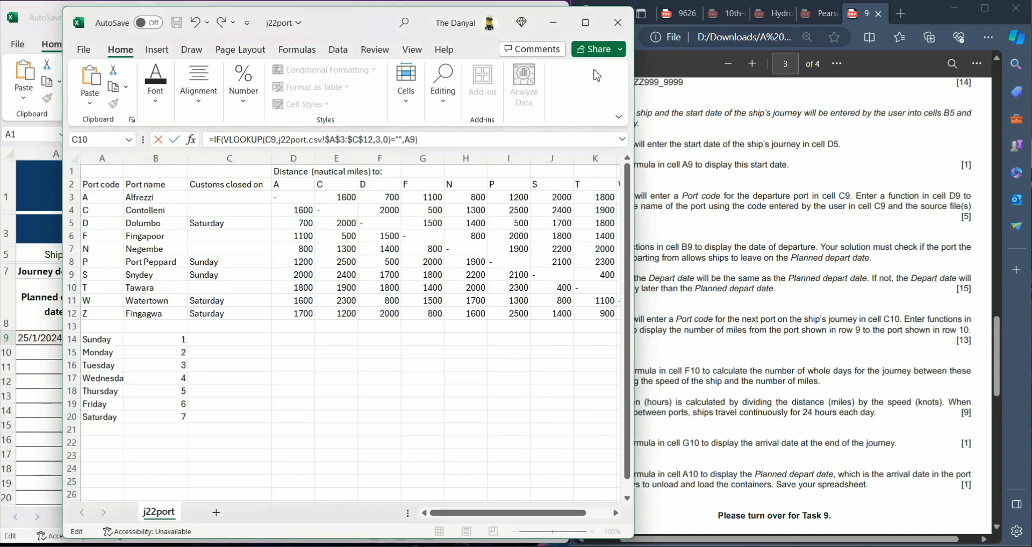
{"action": "left_click", "coordinate": [34, 28]}
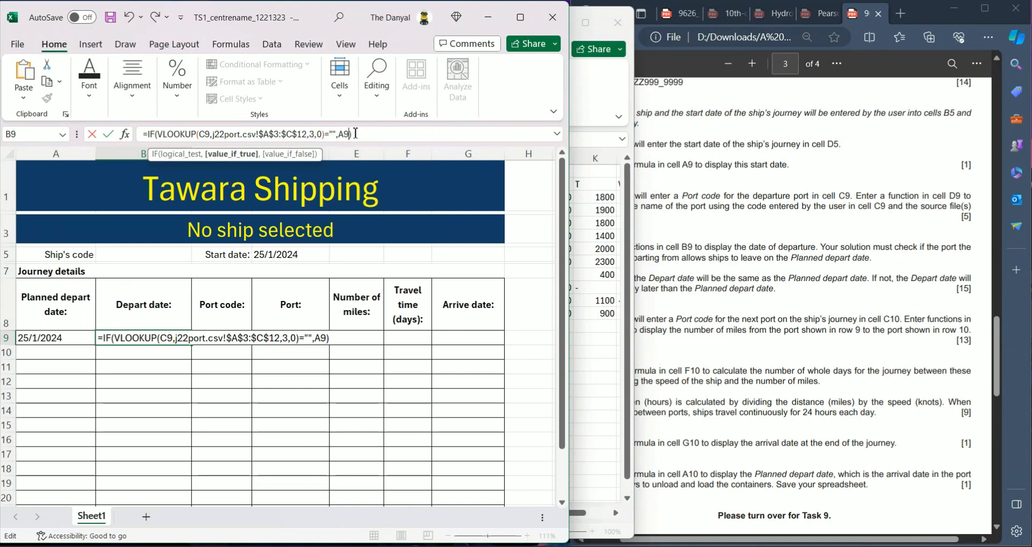
{"action": "left_click", "coordinate": [1027, 145]}
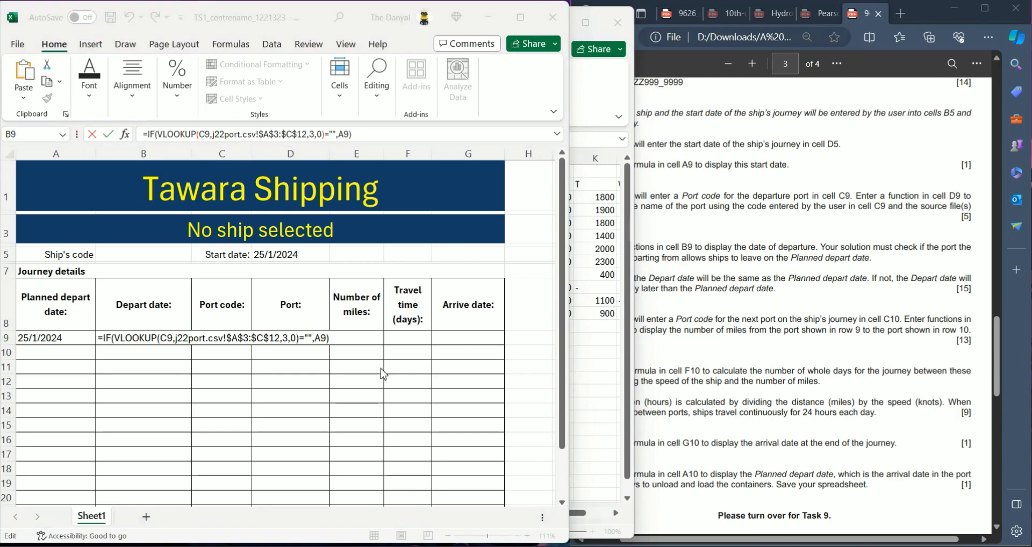
{"action": "left_click", "coordinate": [605, 117]}
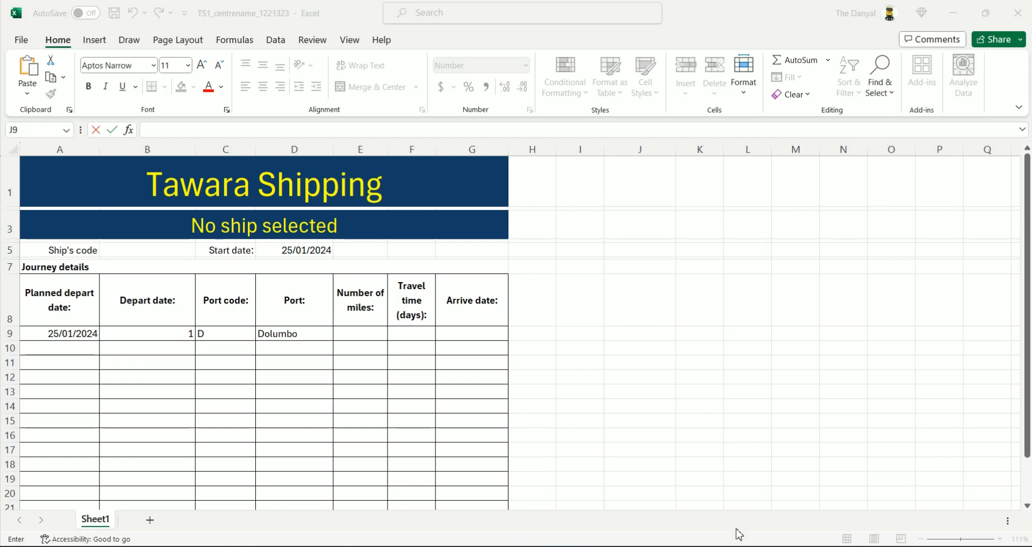
{"action": "mouse_move", "coordinate": [747, 539]}
{"action": "left_click", "coordinate": [653, 497]}
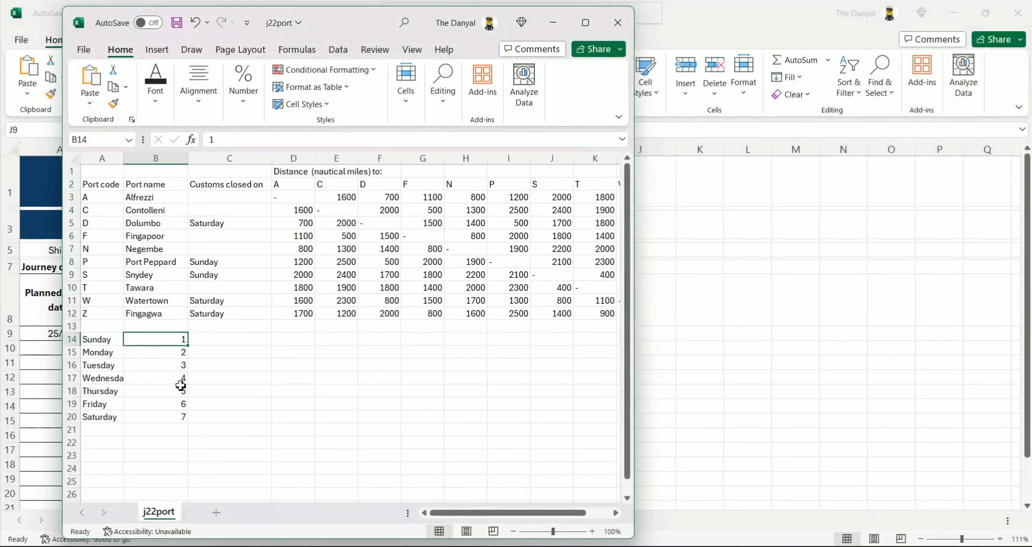
{"action": "left_click", "coordinate": [553, 23]}
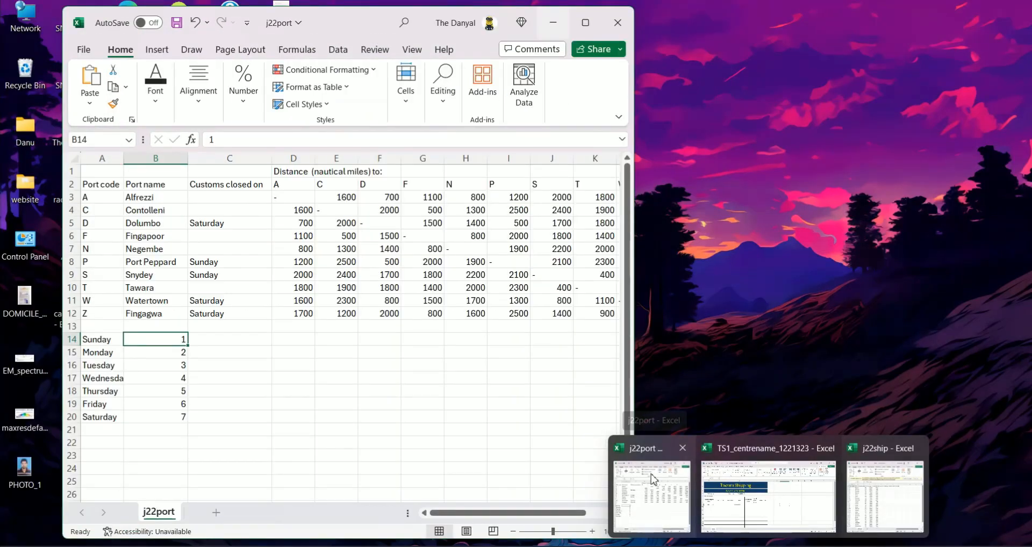
{"action": "left_click", "coordinate": [654, 478]}
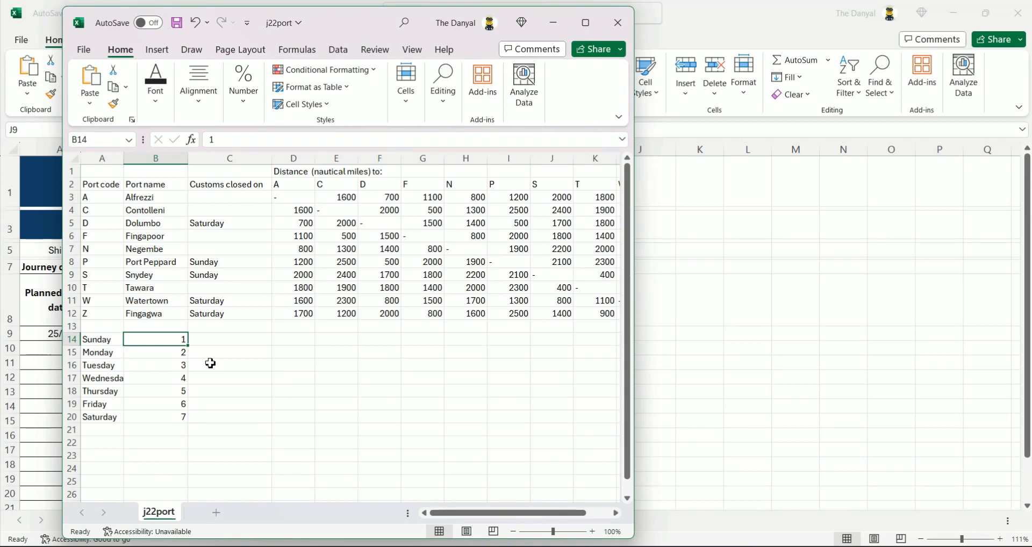
{"action": "left_click", "coordinate": [553, 23]}
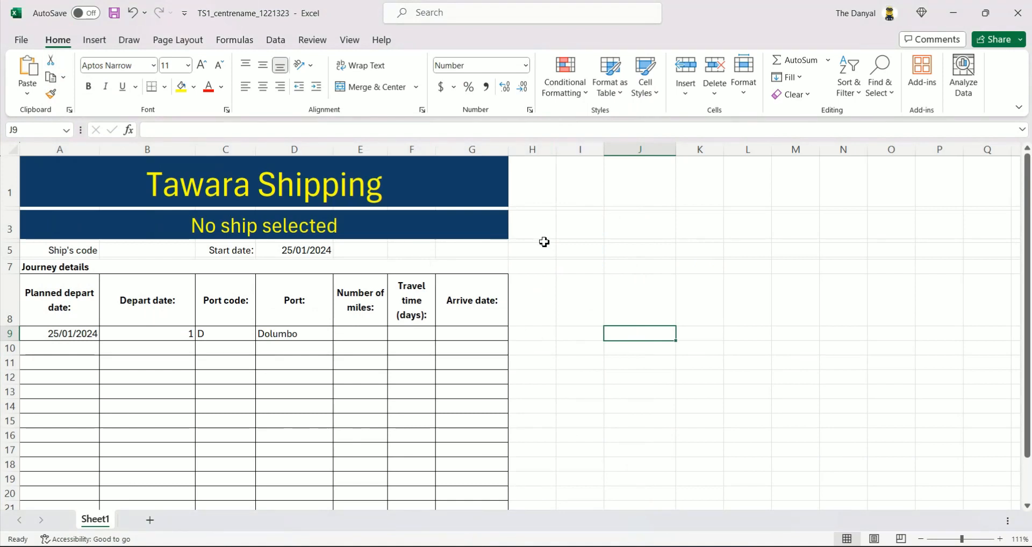
Step: Format the start date in D5 as a Date of type 14/03/2012 with the Urdu (Pakistan) locale
{"action": "left_click", "coordinate": [327, 251]}
{"action": "right_click", "coordinate": [325, 252]}
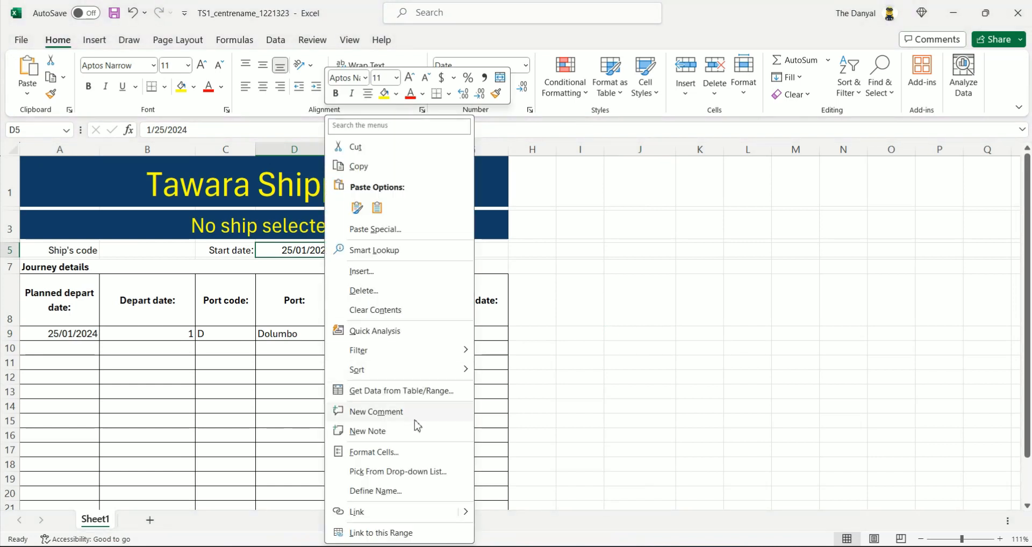
{"action": "left_click", "coordinate": [415, 455]}
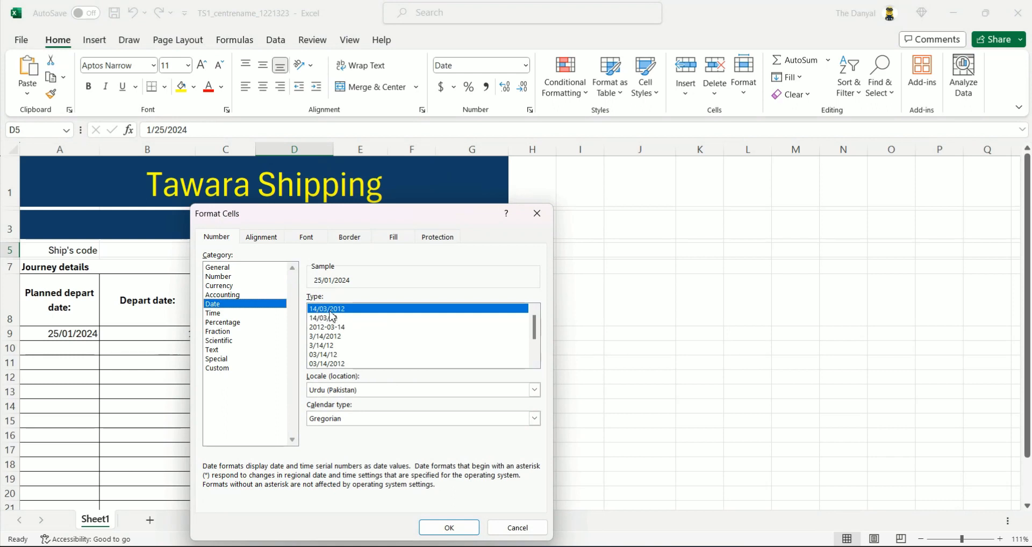
{"action": "left_click", "coordinate": [417, 393]}
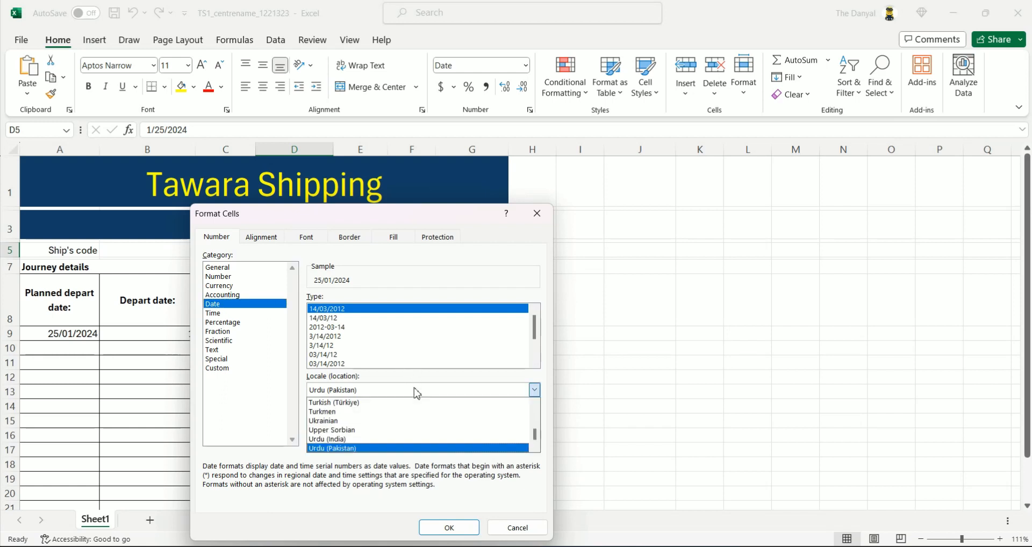
{"action": "left_click", "coordinate": [393, 449]}
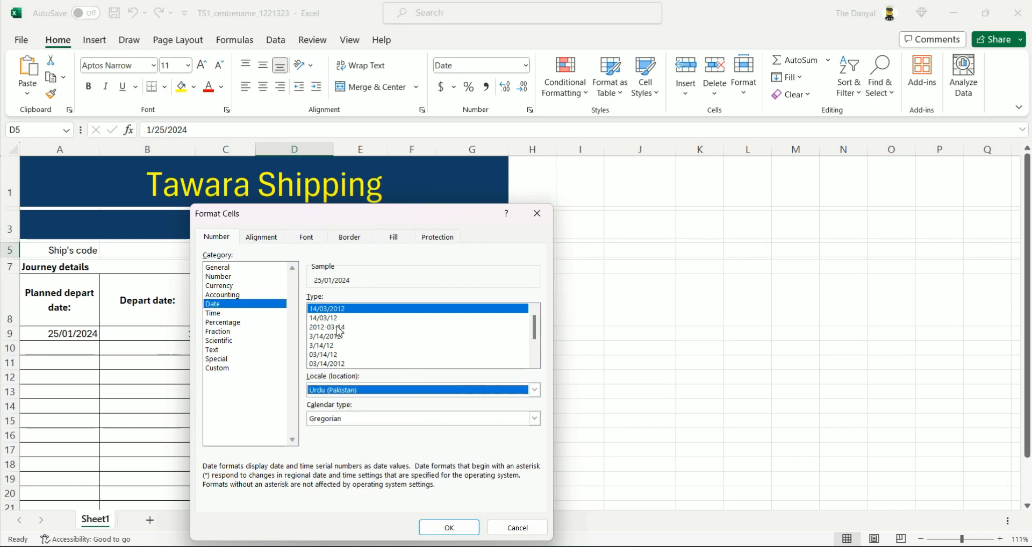
{"action": "left_click", "coordinate": [469, 529]}
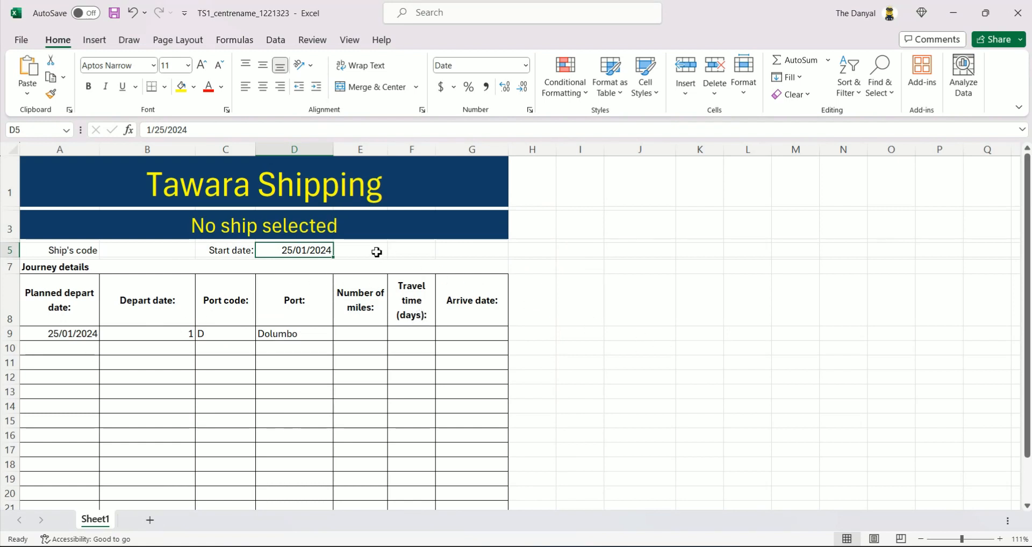
Step: Preview the alternative date types for the start date in D5 and apply the 14/03/2012 type
{"action": "left_click", "coordinate": [635, 359]}
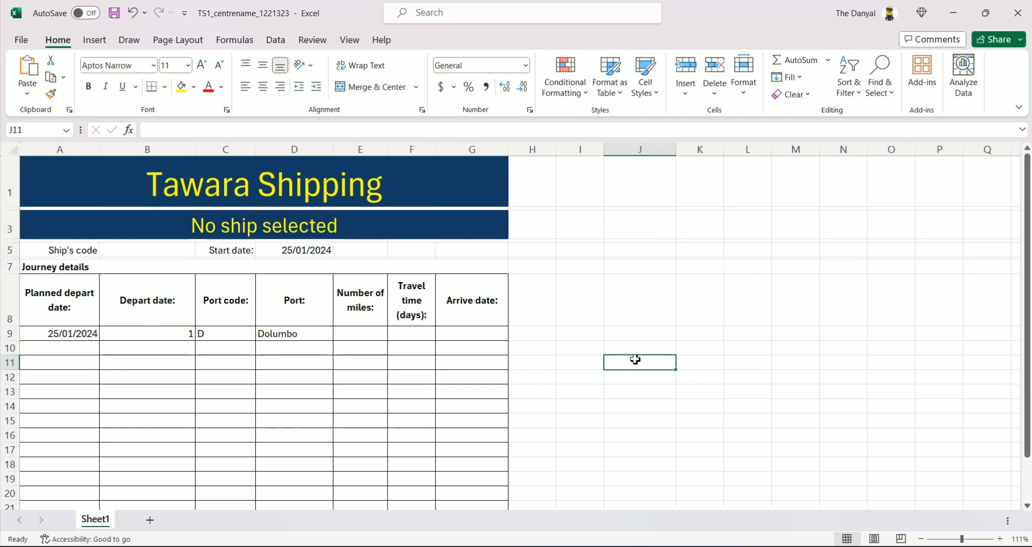
{"action": "left_click", "coordinate": [311, 249]}
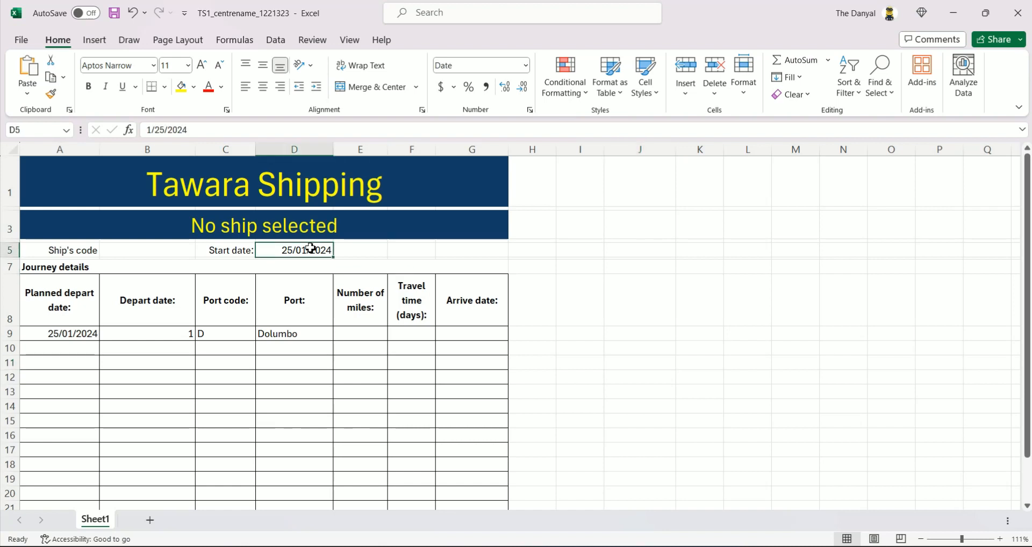
{"action": "right_click", "coordinate": [311, 249]}
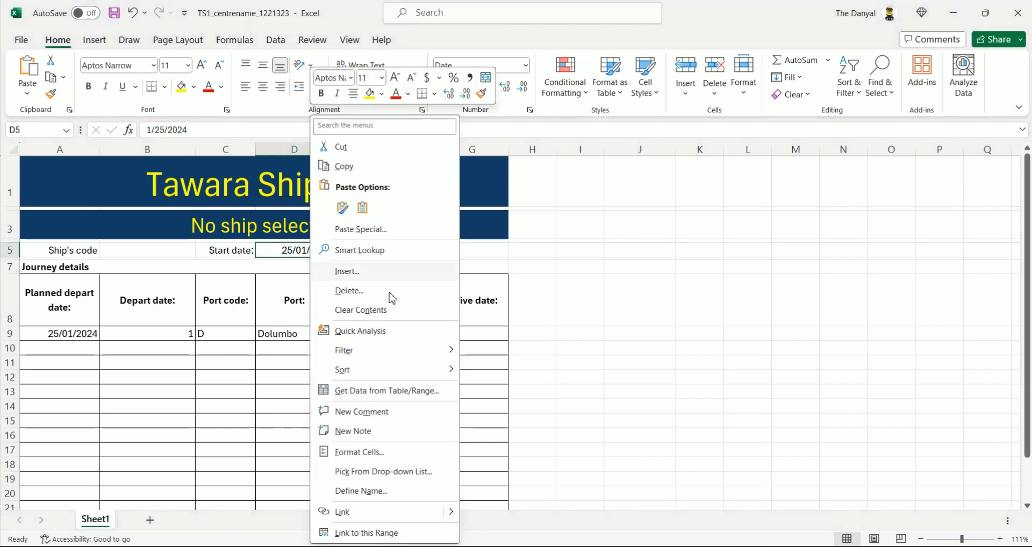
{"action": "left_click", "coordinate": [375, 454]}
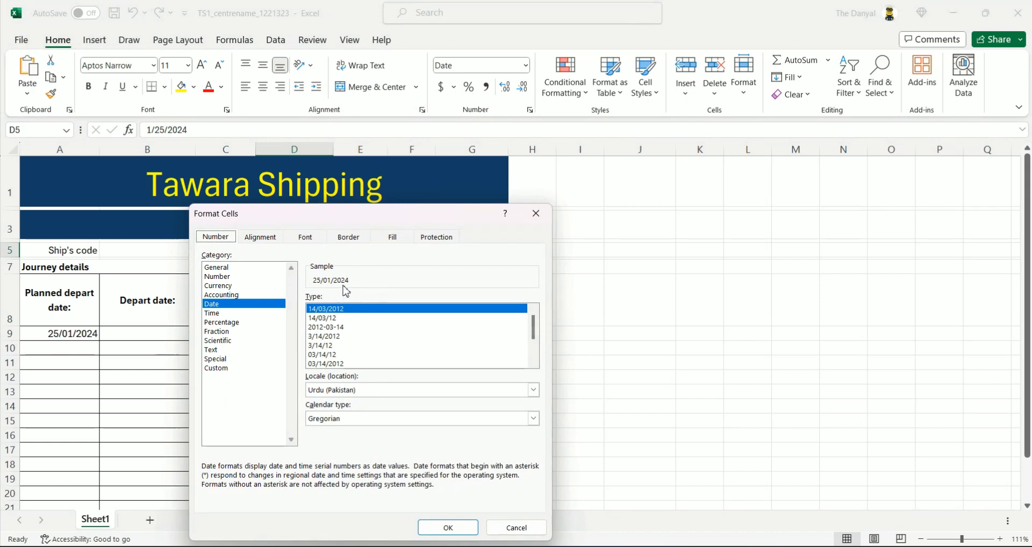
{"action": "left_click", "coordinate": [326, 321]}
{"action": "left_click", "coordinate": [326, 329]}
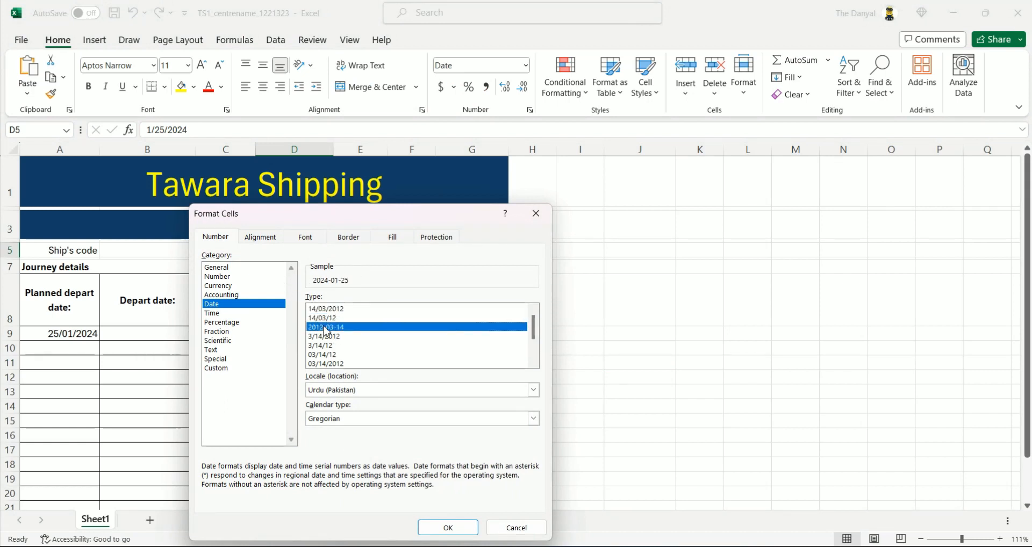
{"action": "left_click", "coordinate": [331, 346]}
{"action": "left_click", "coordinate": [325, 310]}
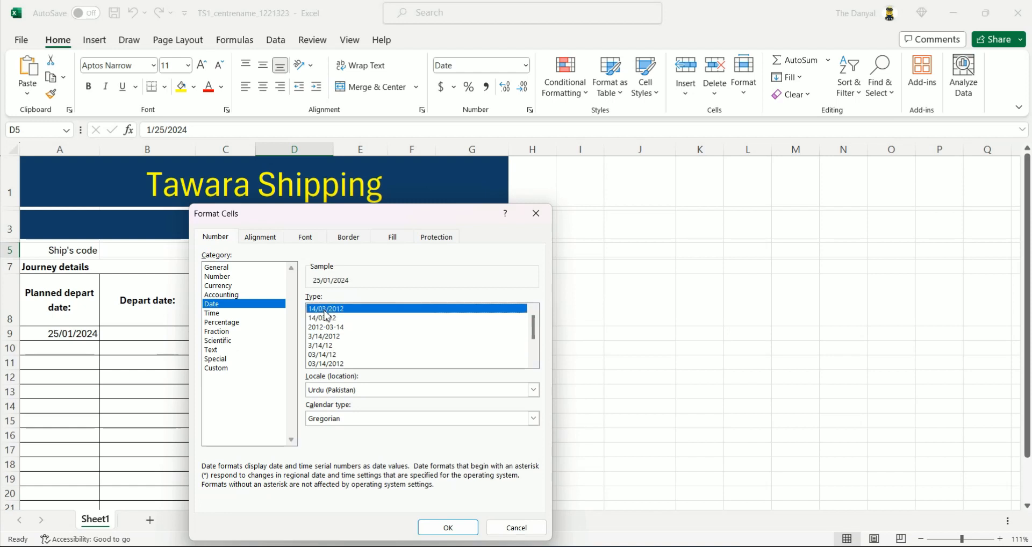
{"action": "left_click", "coordinate": [327, 327]}
{"action": "left_click", "coordinate": [327, 346]}
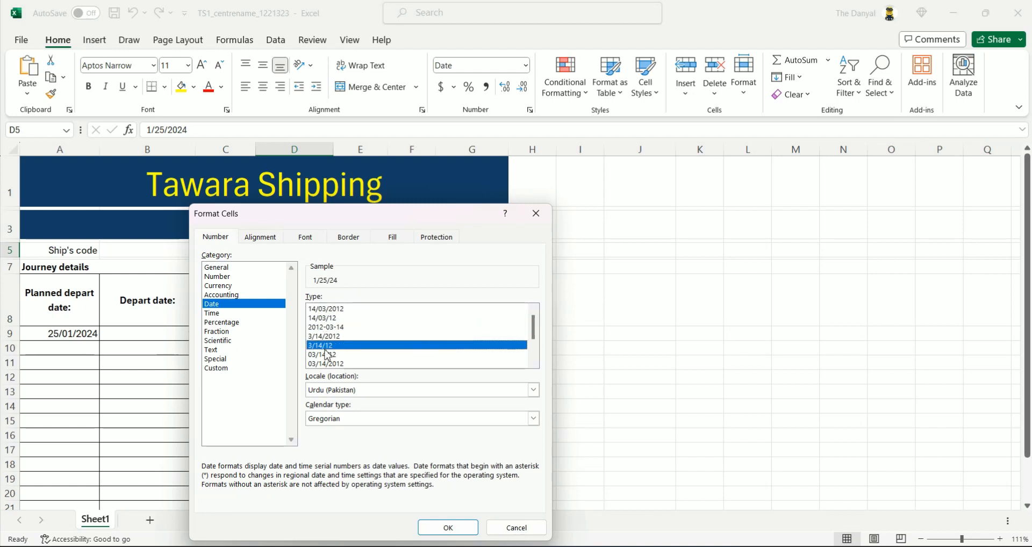
{"action": "left_click", "coordinate": [328, 364]}
{"action": "left_click", "coordinate": [331, 309]}
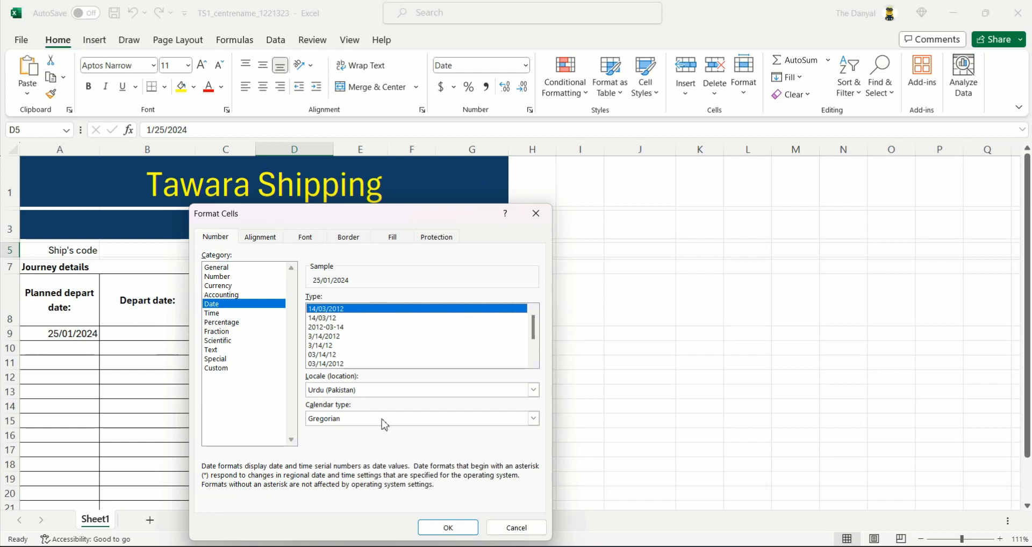
{"action": "left_click", "coordinate": [338, 337]}
{"action": "left_click", "coordinate": [328, 310]}
{"action": "left_click", "coordinate": [327, 327]}
{"action": "left_click", "coordinate": [325, 309]}
{"action": "left_click", "coordinate": [461, 532]}
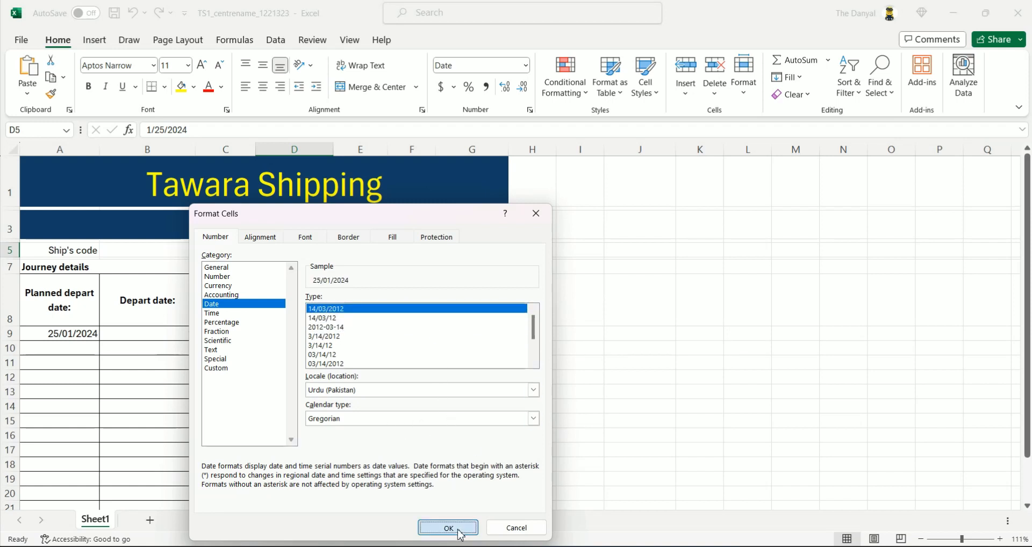
{"action": "left_click", "coordinate": [586, 407]}
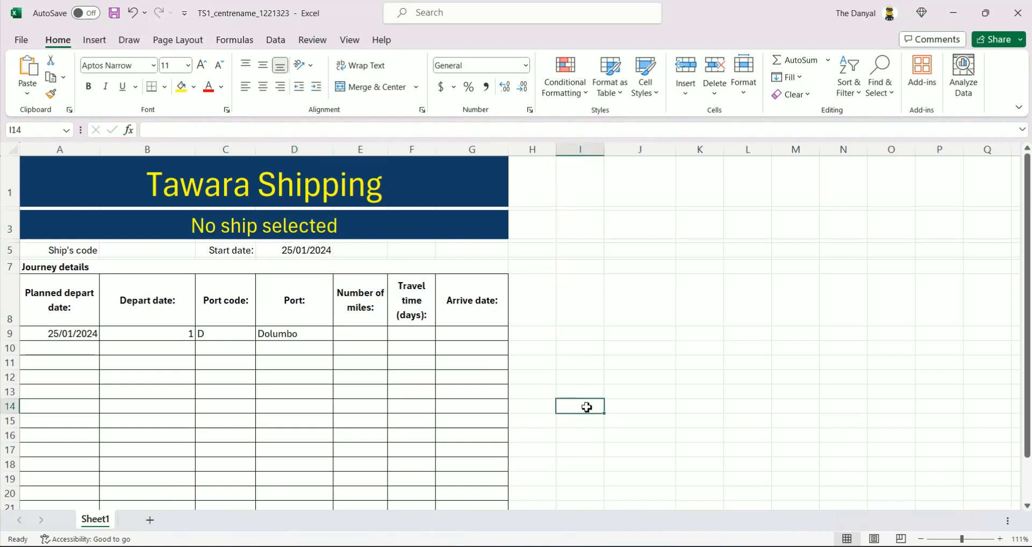
Step: Calculate the planned depart date's weekday number in J10 with WEEKDAY(A9) and find the matching day in j22port's weekday list
{"action": "left_click", "coordinate": [294, 243]}
{"action": "left_click", "coordinate": [646, 347]}
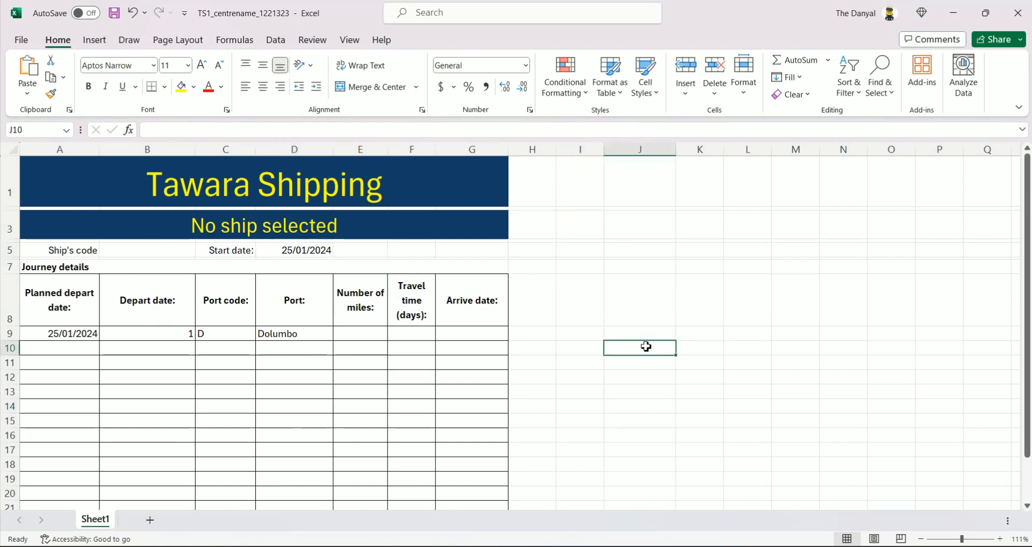
{"action": "type", "text": "=wee"}
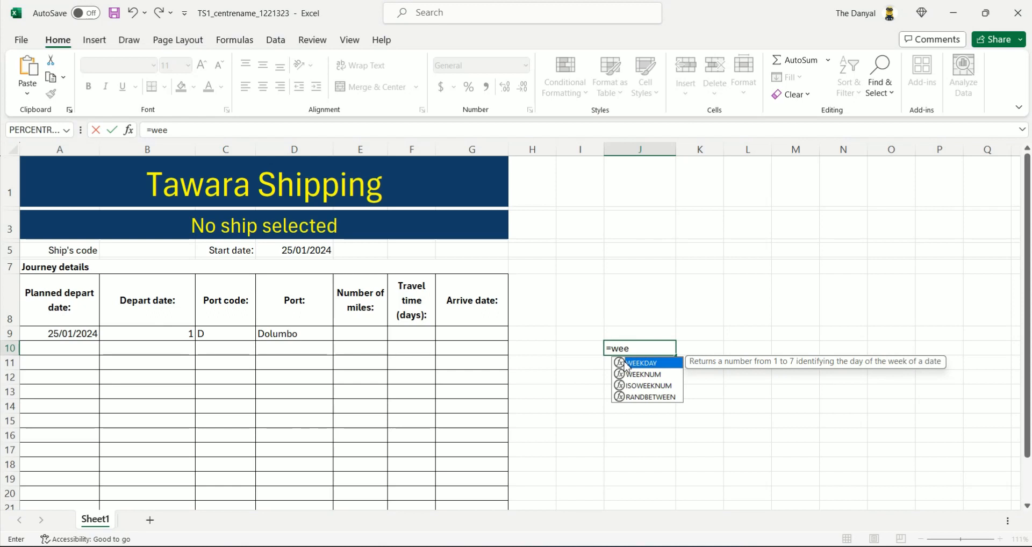
{"action": "double_click", "coordinate": [622, 364]}
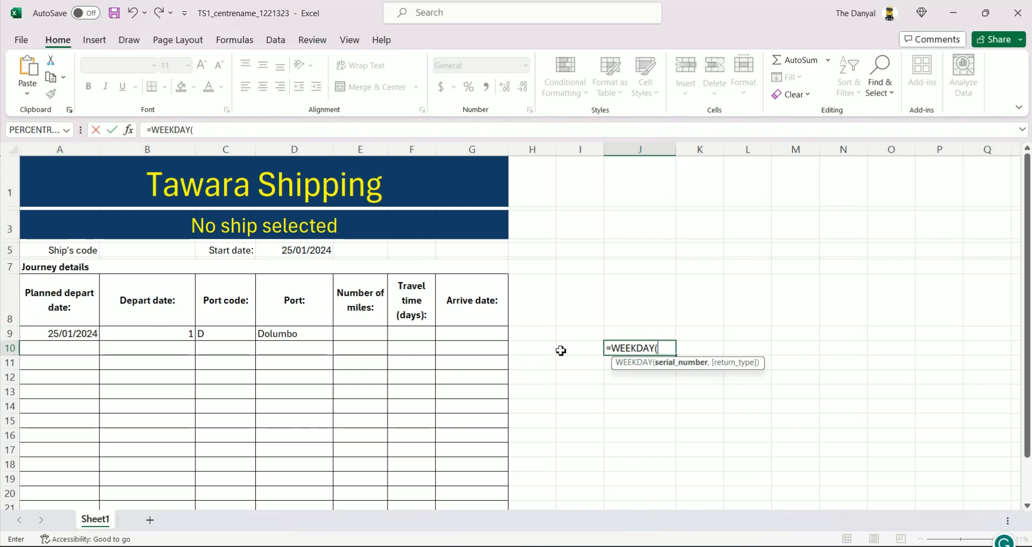
{"action": "type", "text": "A9"}
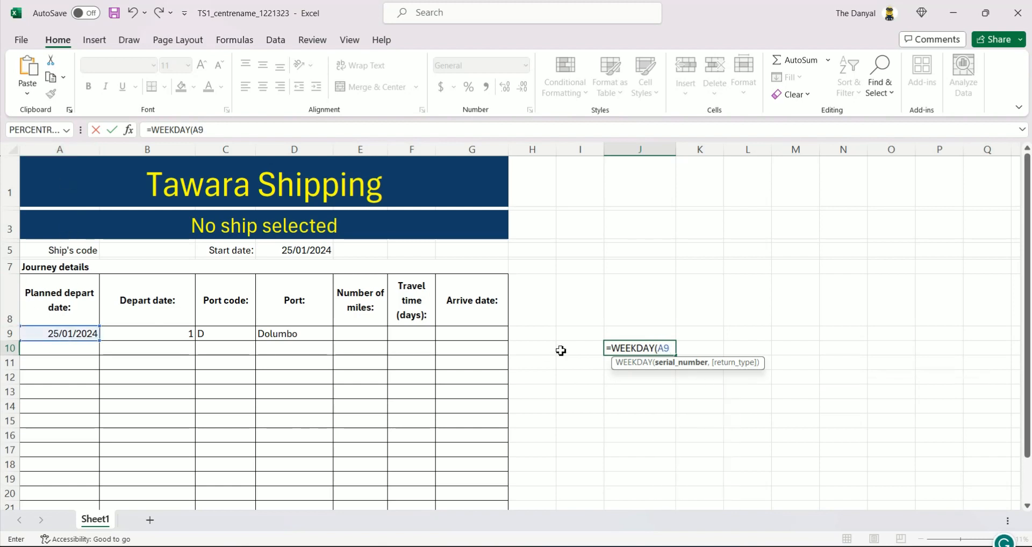
{"action": "key", "text": "Return"}
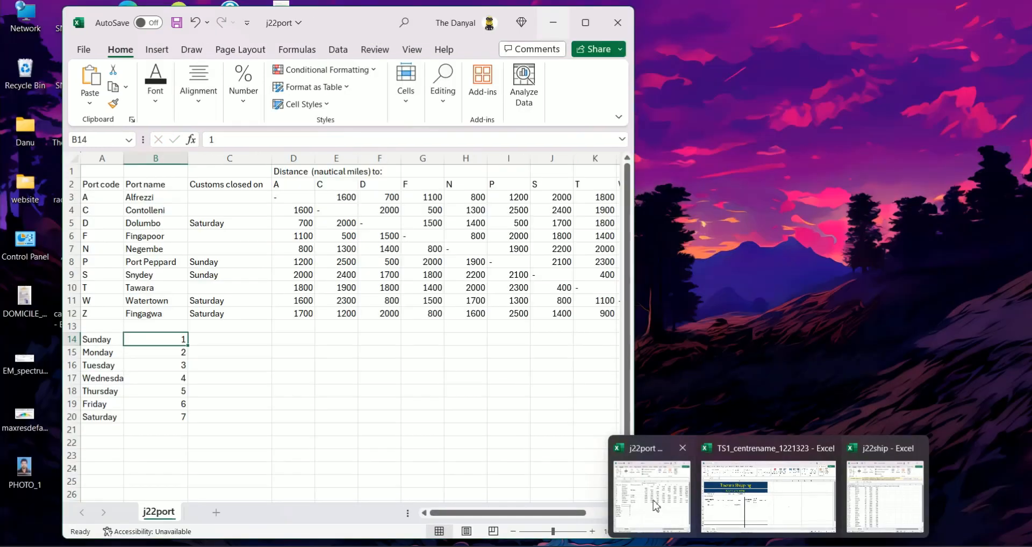
{"action": "left_click", "coordinate": [656, 506]}
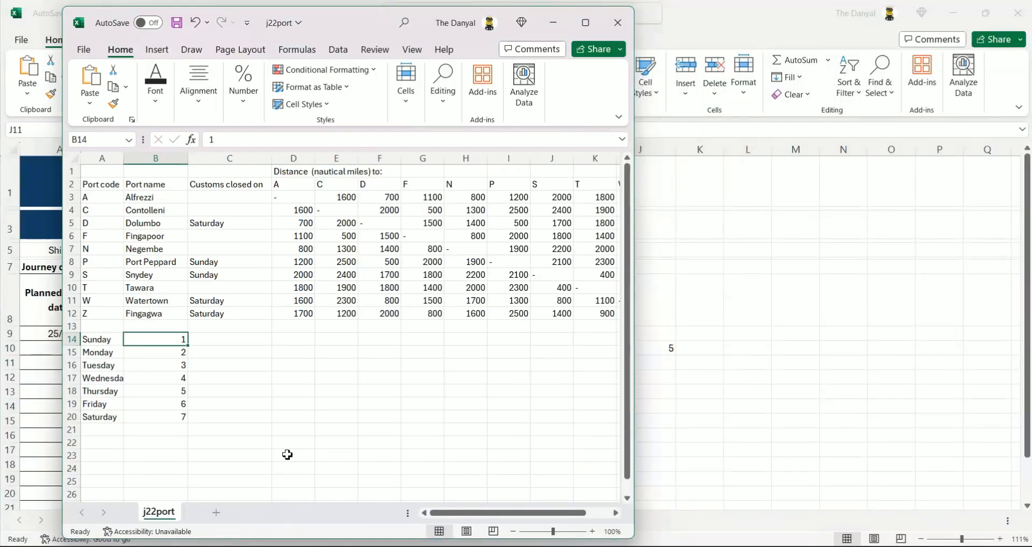
{"action": "left_click", "coordinate": [178, 388]}
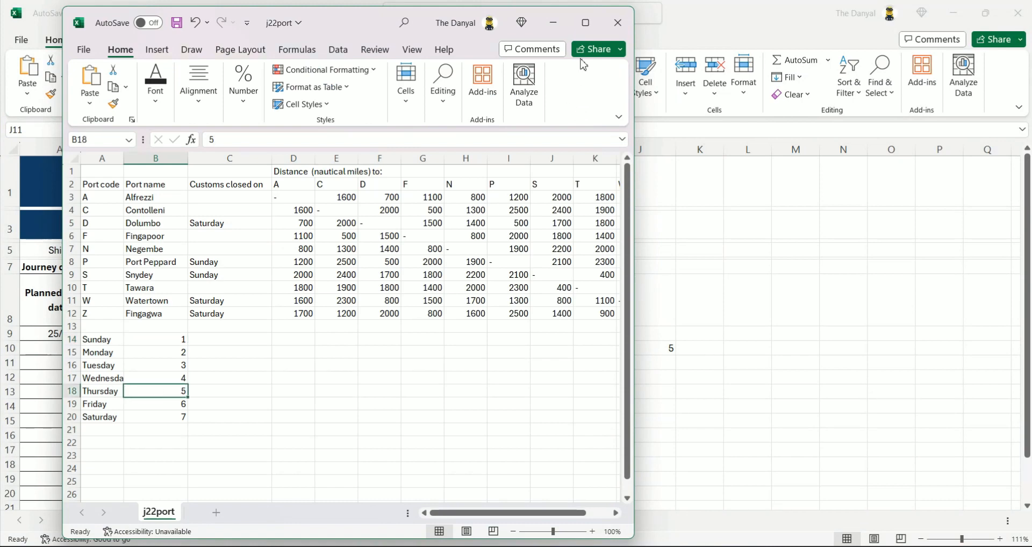
Step: Check the weekday of 25 January 2024 in the system calendar against the WEEKDAY result in J10
{"action": "left_click", "coordinate": [554, 23]}
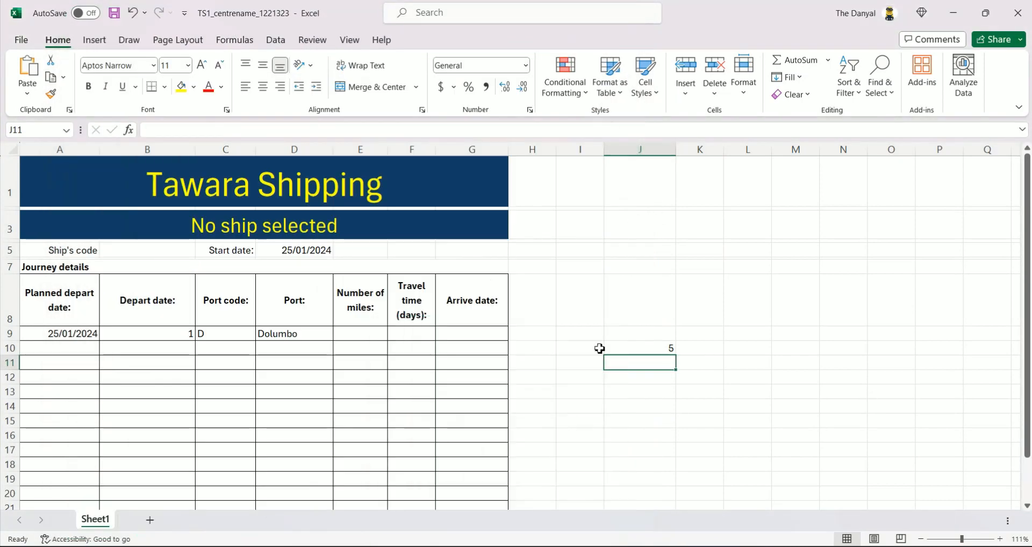
{"action": "left_click", "coordinate": [988, 546]}
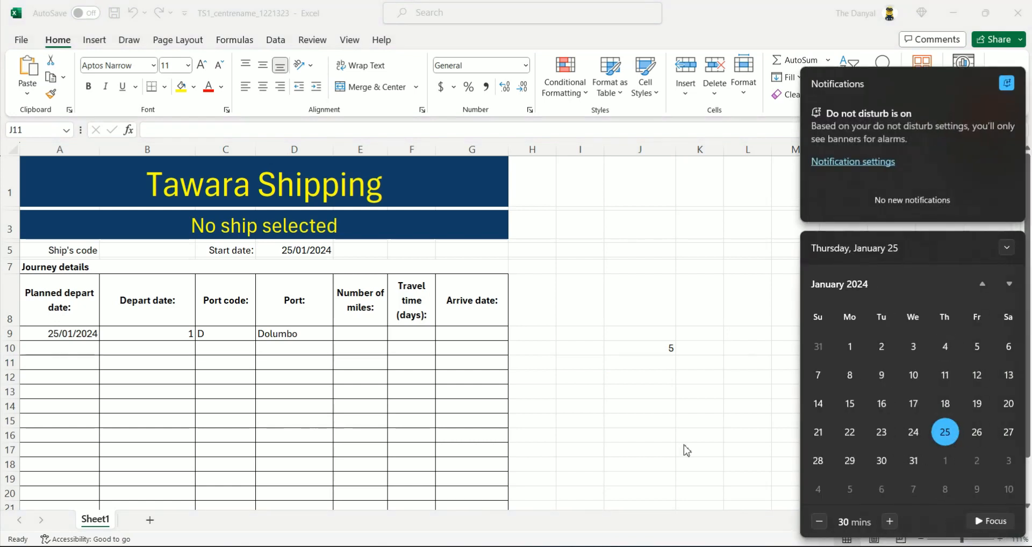
{"action": "left_click", "coordinate": [705, 441]}
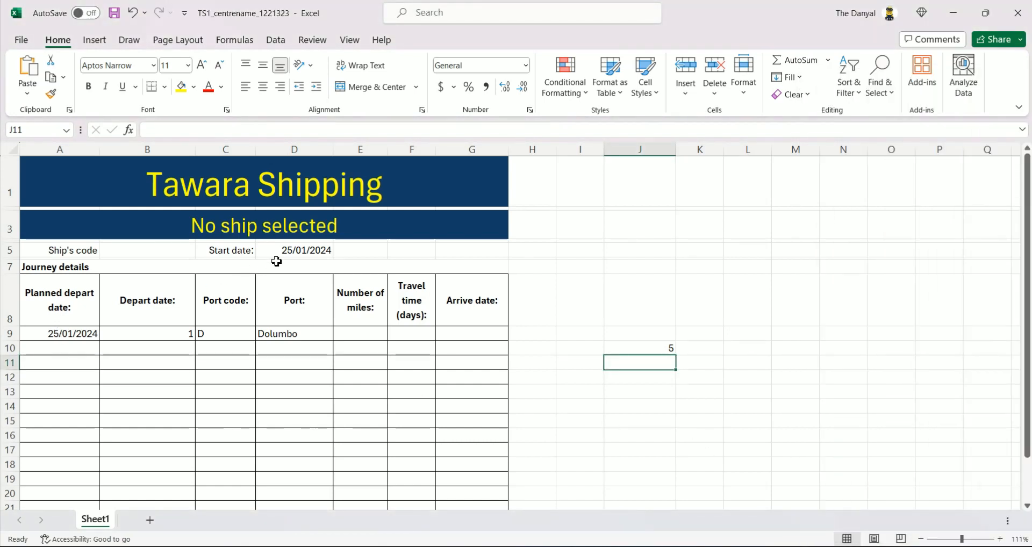
Step: Set the start date in D5 to 26/01/2024 to test the WEEKDAY formula in J10
{"action": "double_click", "coordinate": [290, 254]}
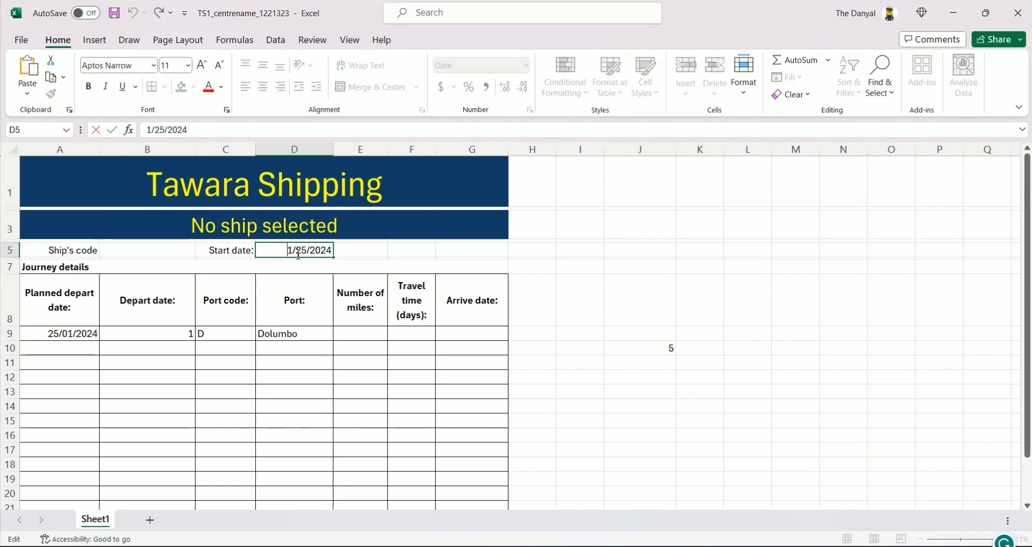
{"action": "double_click", "coordinate": [304, 252]}
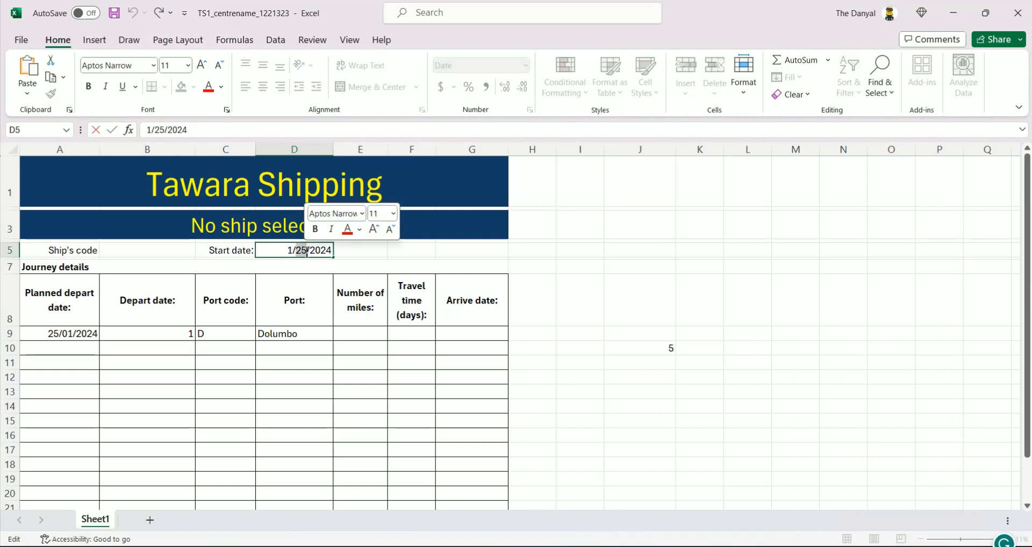
{"action": "type", "text": "26"}
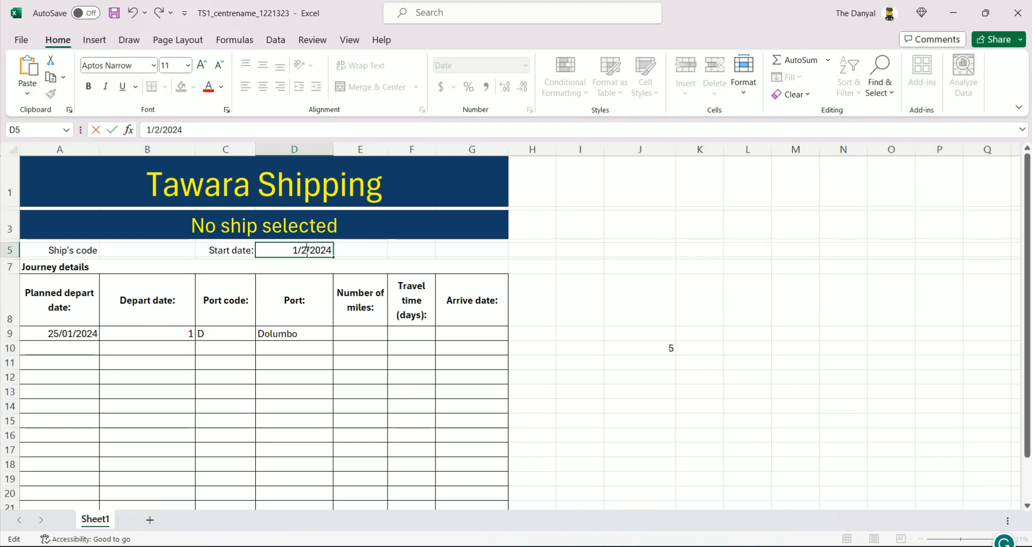
{"action": "key", "text": "Return"}
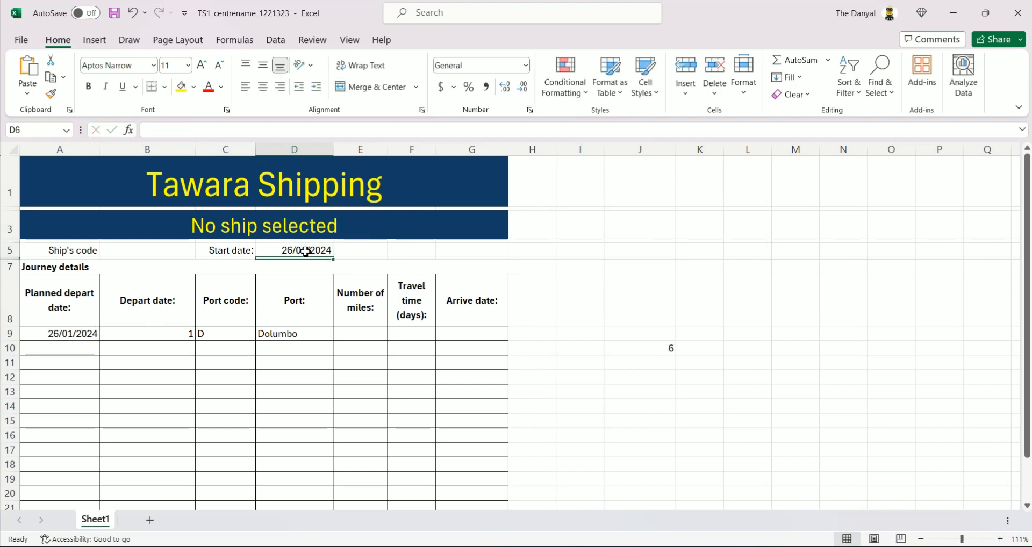
Step: Set the start date in D5 to 29/01/2024 to test the WEEKDAY formula with another day
{"action": "double_click", "coordinate": [305, 252]}
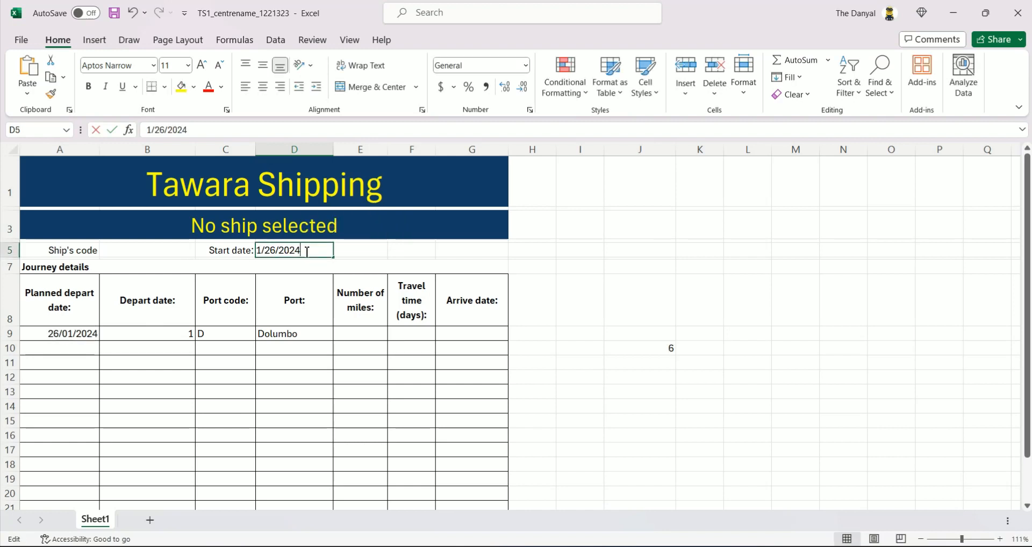
{"action": "double_click", "coordinate": [272, 252]}
{"action": "type", "text": "29"}
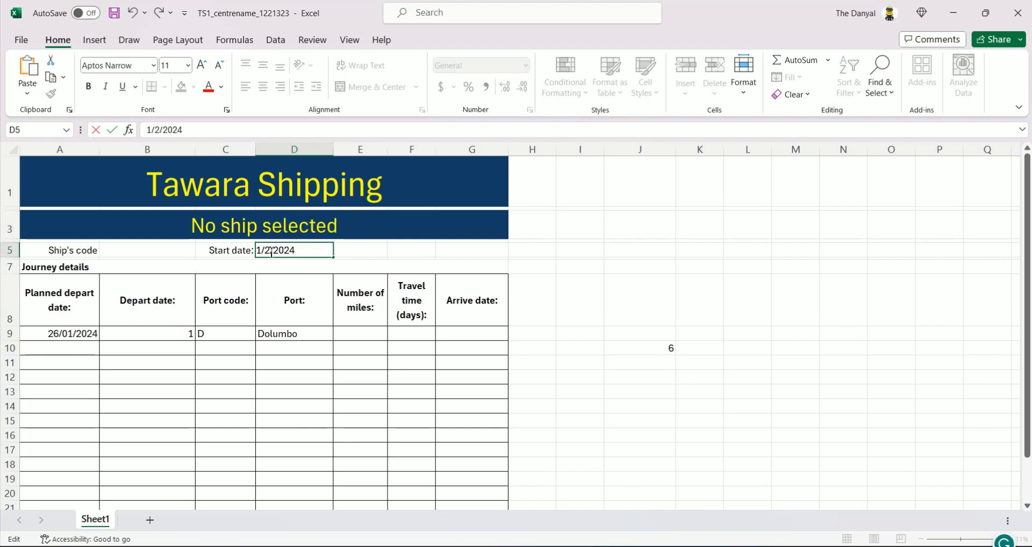
{"action": "key", "text": "Return"}
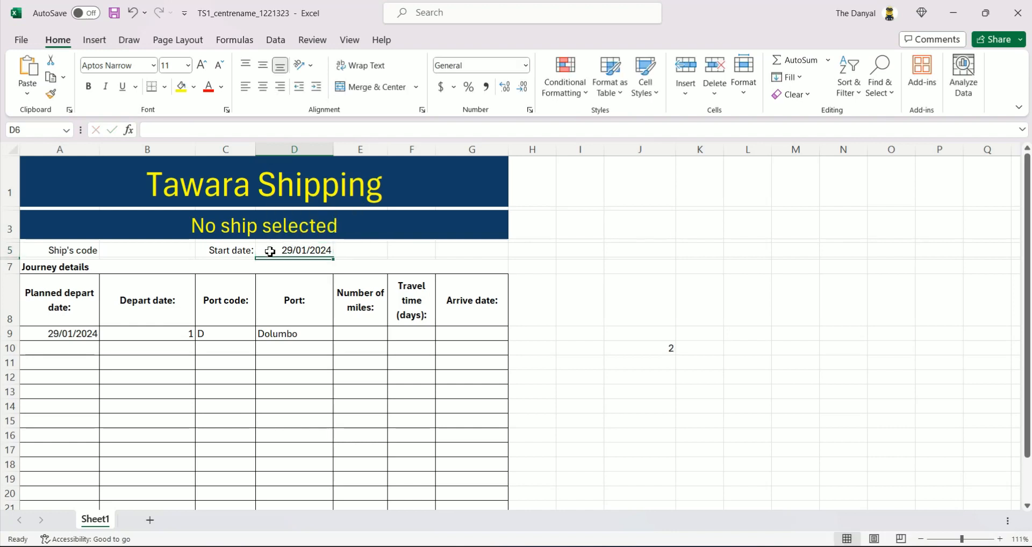
Step: Compare the WEEKDAY result for 29/01/2024 with the weekday list in j22port and the system calendar
{"action": "mouse_move", "coordinate": [773, 544]}
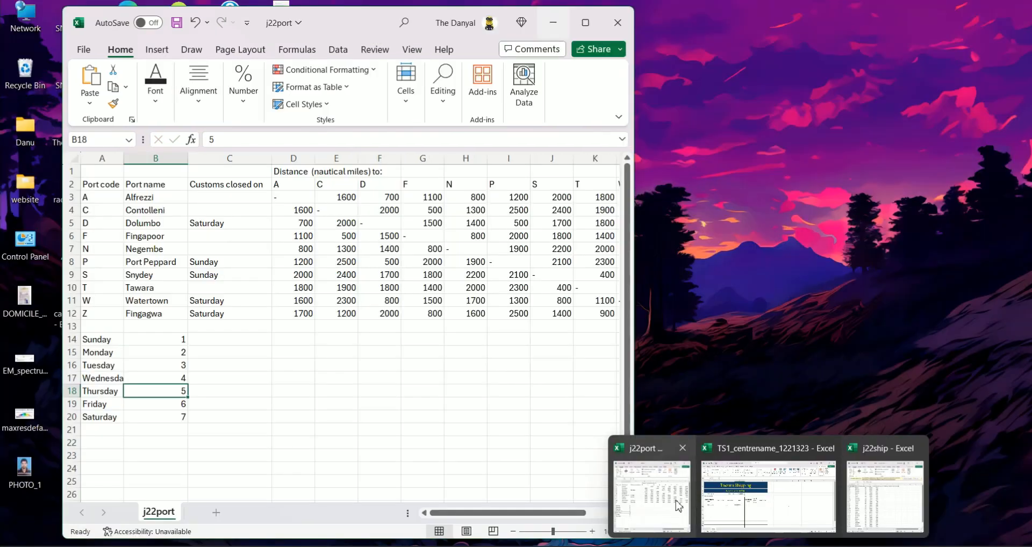
{"action": "left_click", "coordinate": [678, 505]}
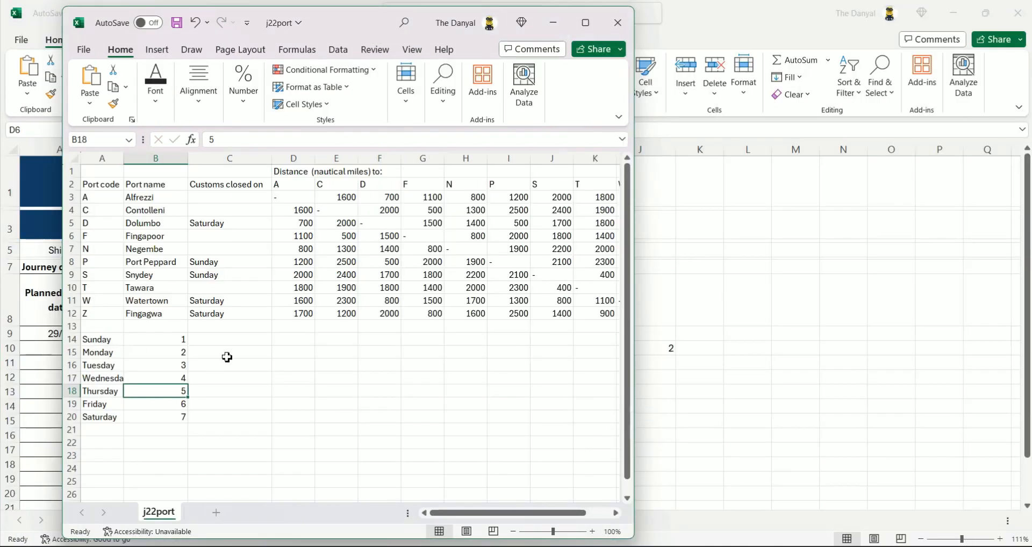
{"action": "left_click", "coordinate": [810, 384]}
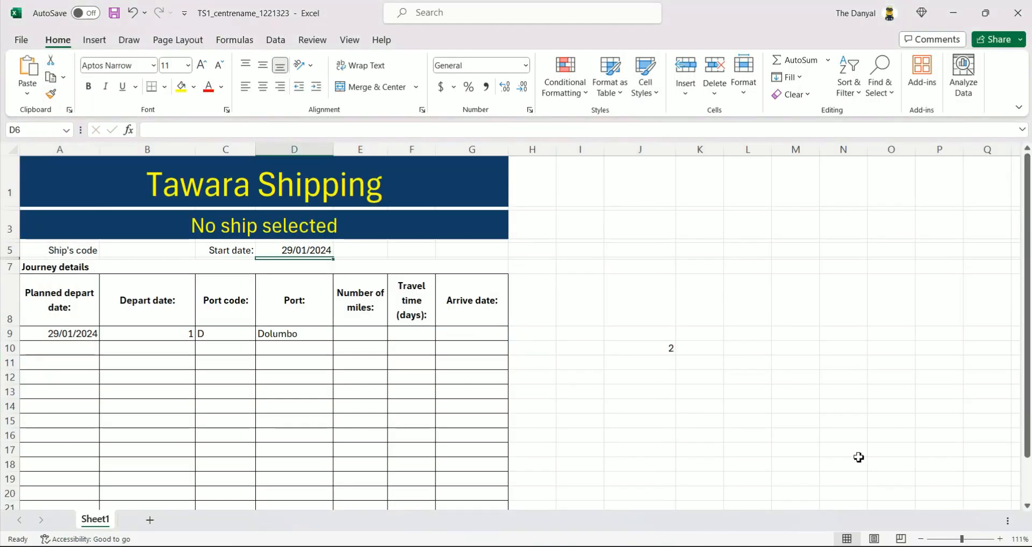
{"action": "left_click", "coordinate": [989, 546]}
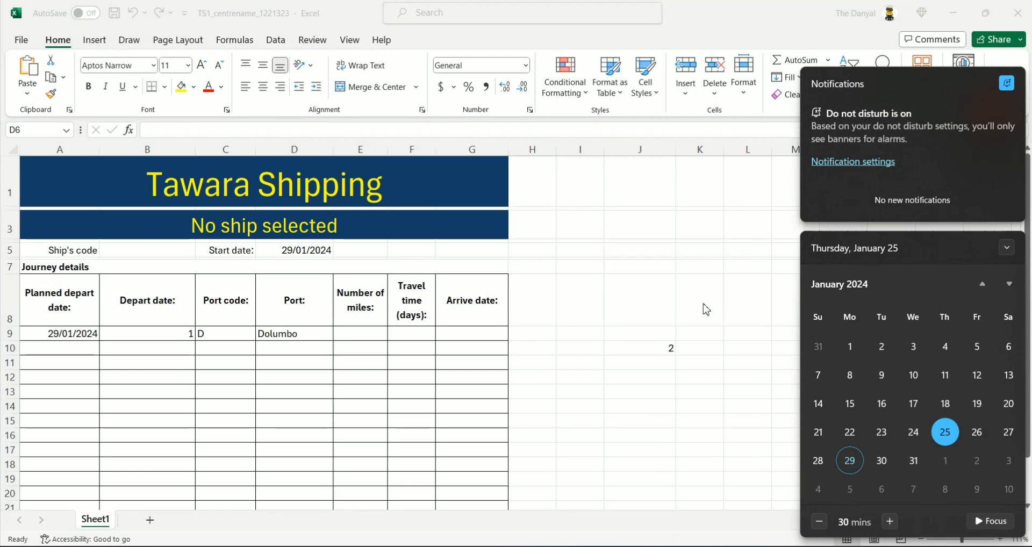
{"action": "key", "text": "Escape"}
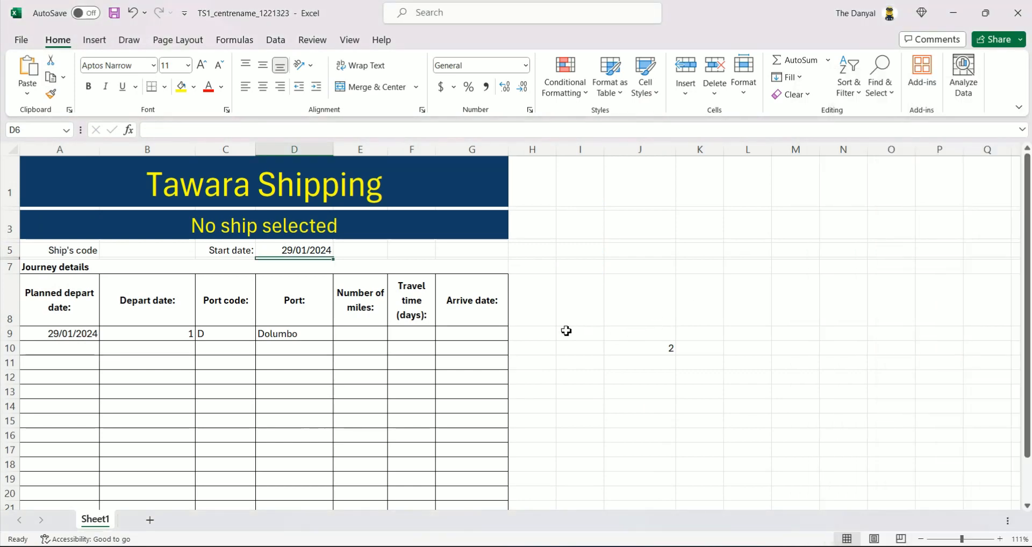
Step: Set the start date in D5 back to 25/01/2024 and check the WEEKDAY formula in J10
{"action": "double_click", "coordinate": [290, 250]}
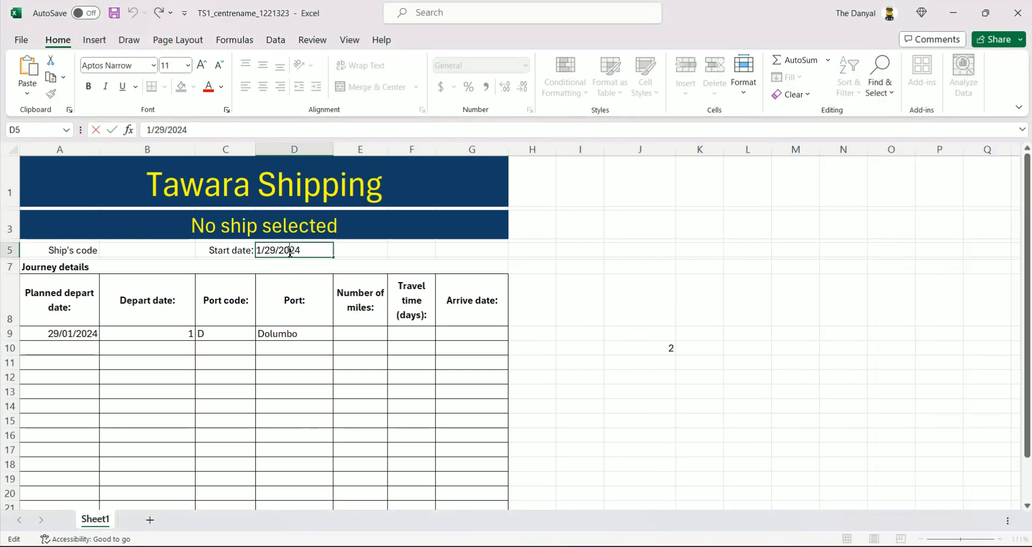
{"action": "double_click", "coordinate": [276, 250]}
{"action": "type", "text": "25"}
{"action": "left_click", "coordinate": [489, 295]}
{"action": "left_click", "coordinate": [649, 344]}
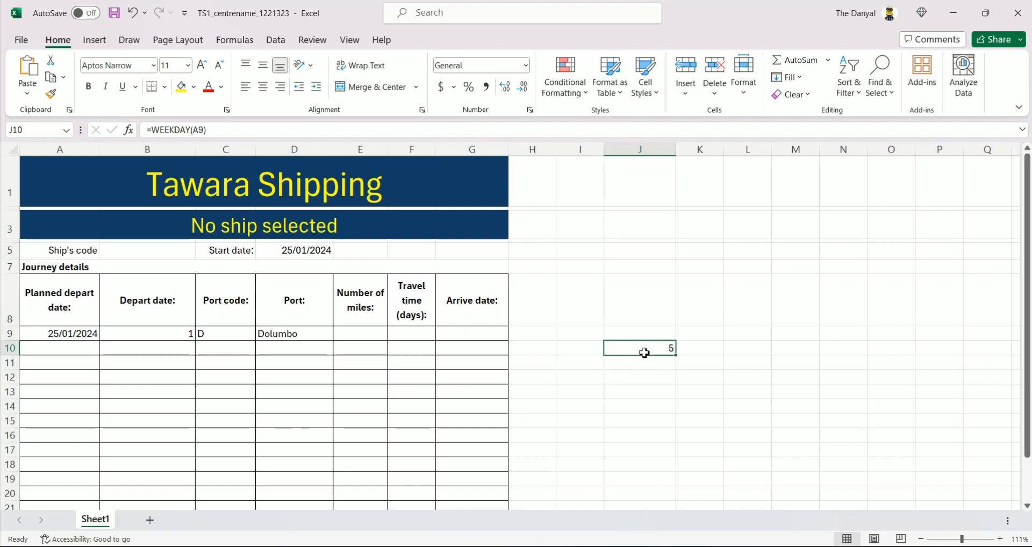
{"action": "left_click", "coordinate": [163, 334]}
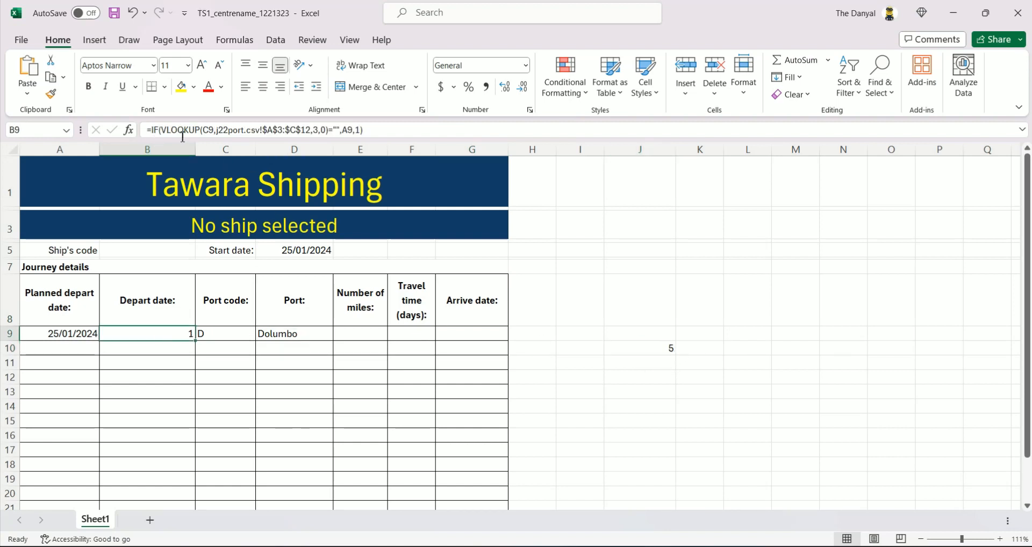
{"action": "left_click", "coordinate": [371, 131]}
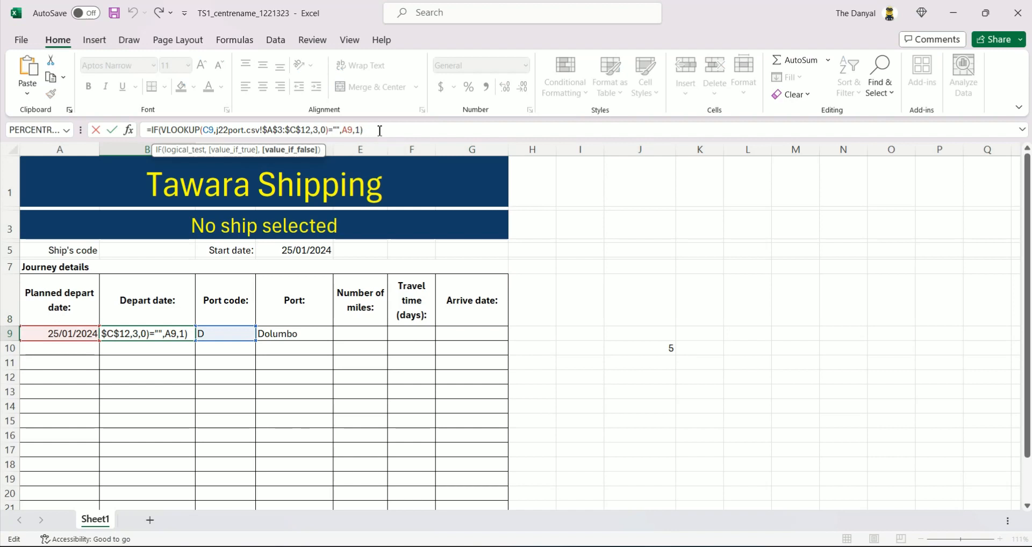
{"action": "key", "text": "Left"}
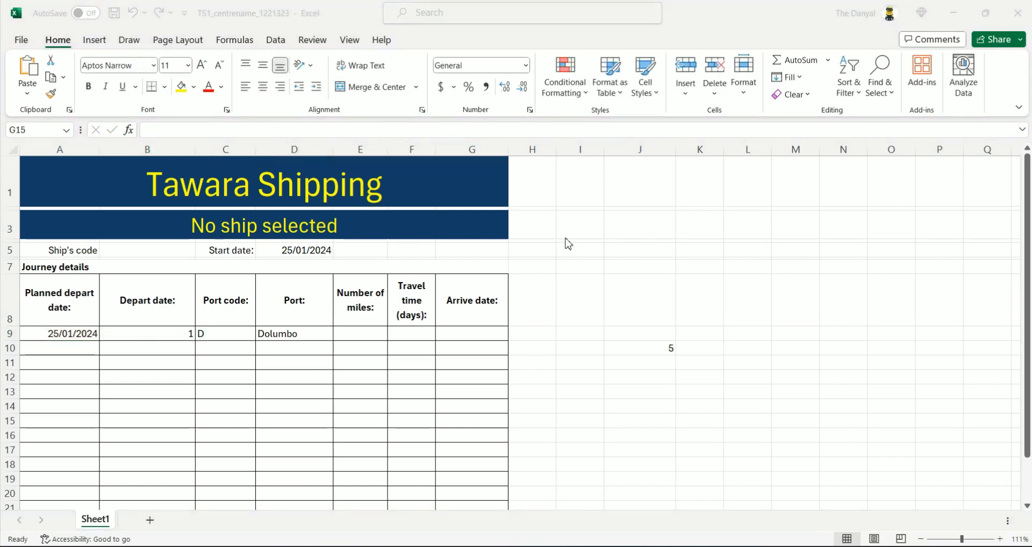
Step: Replace the value-if-false argument 1 in B9's IF formula with the start of a nested IF function
{"action": "left_click", "coordinate": [140, 337]}
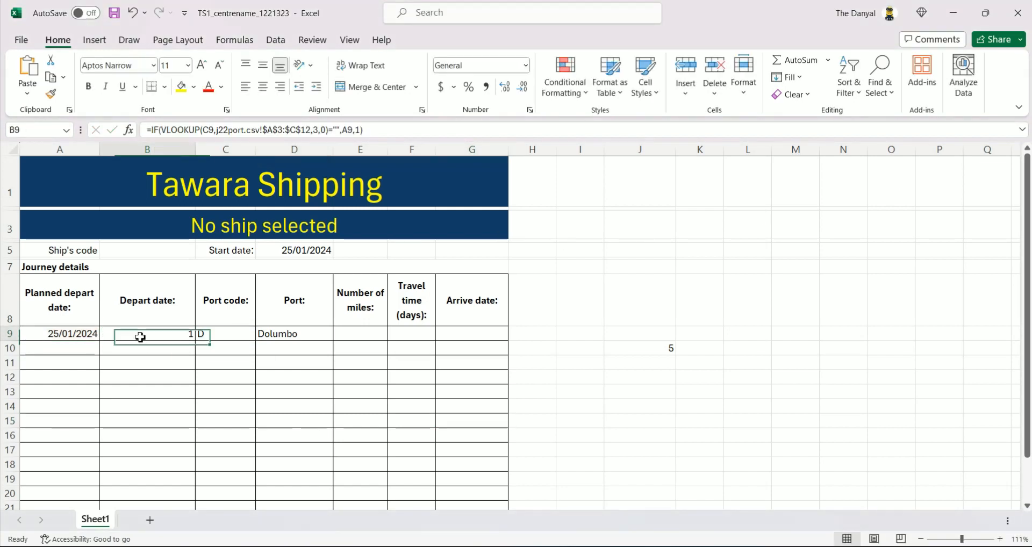
{"action": "left_click", "coordinate": [376, 133]}
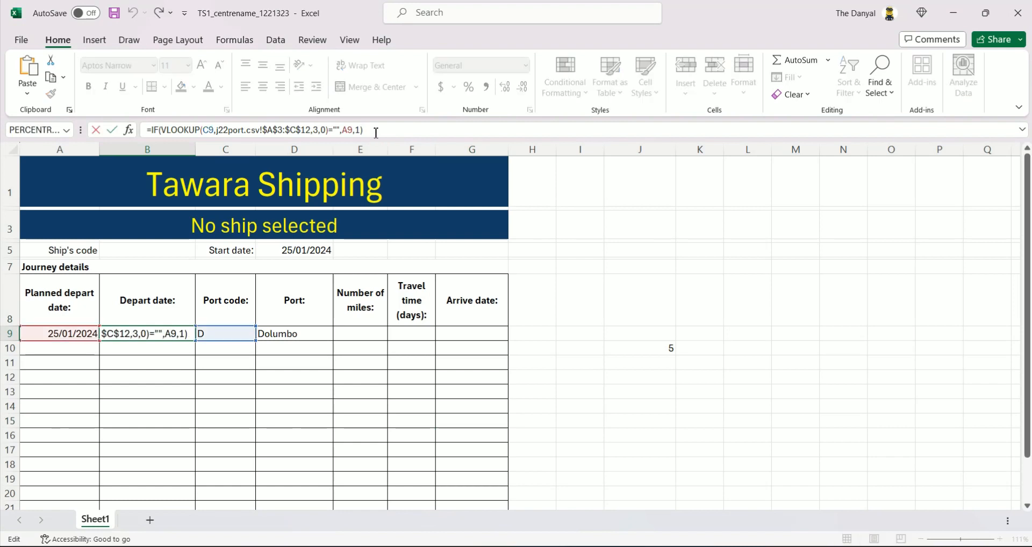
{"action": "key", "text": "Left"}
{"action": "key", "text": "BackSpace"}
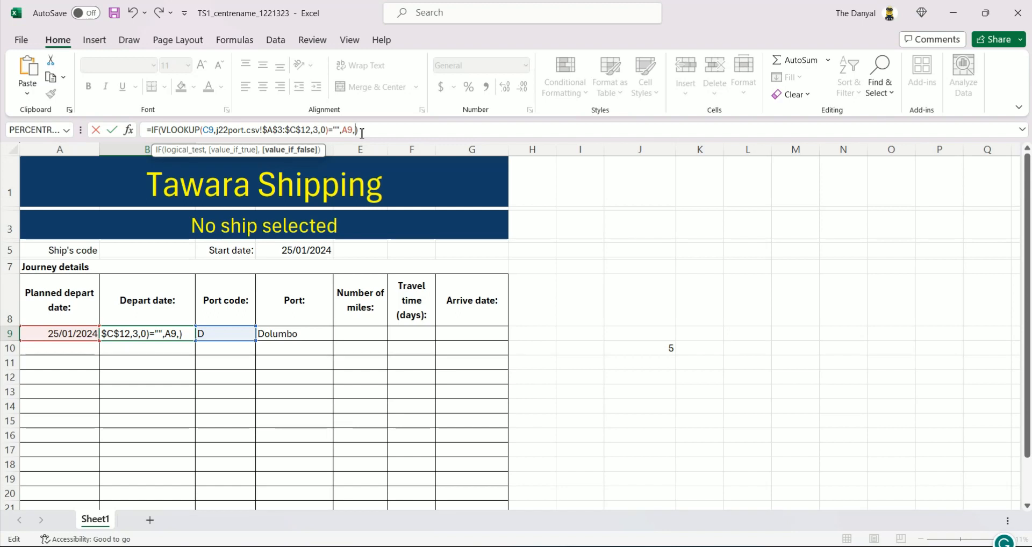
{"action": "type", "text": "if"}
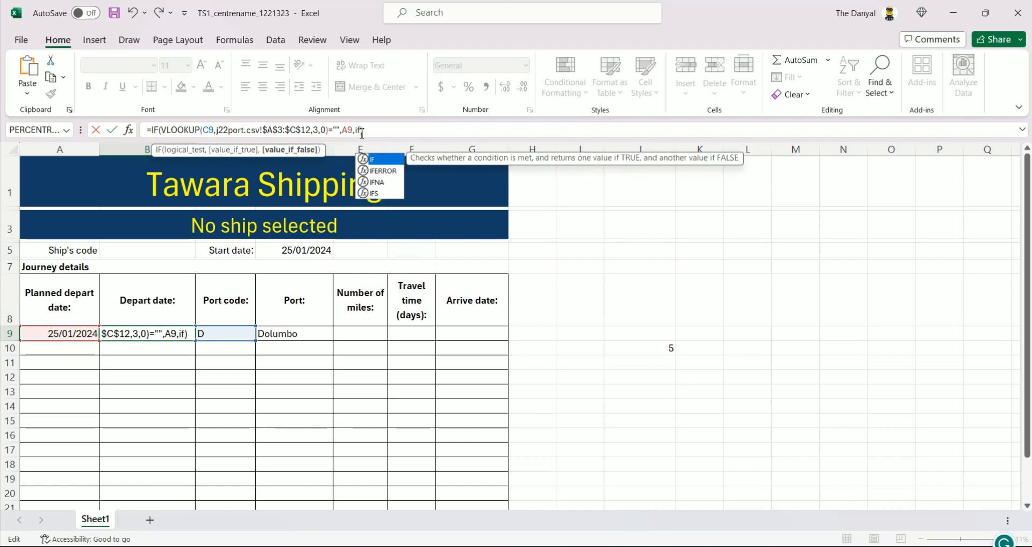
{"action": "type", "text": "("}
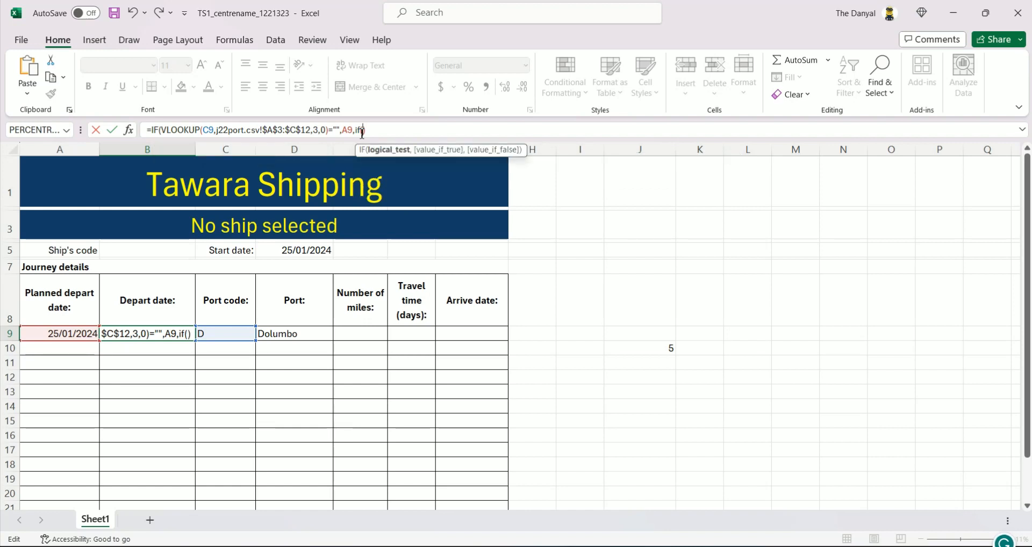
Step: Begin the nested IF's logical test in B9 with weekday(A9)= for the planned depart date
{"action": "type", "text": "we"}
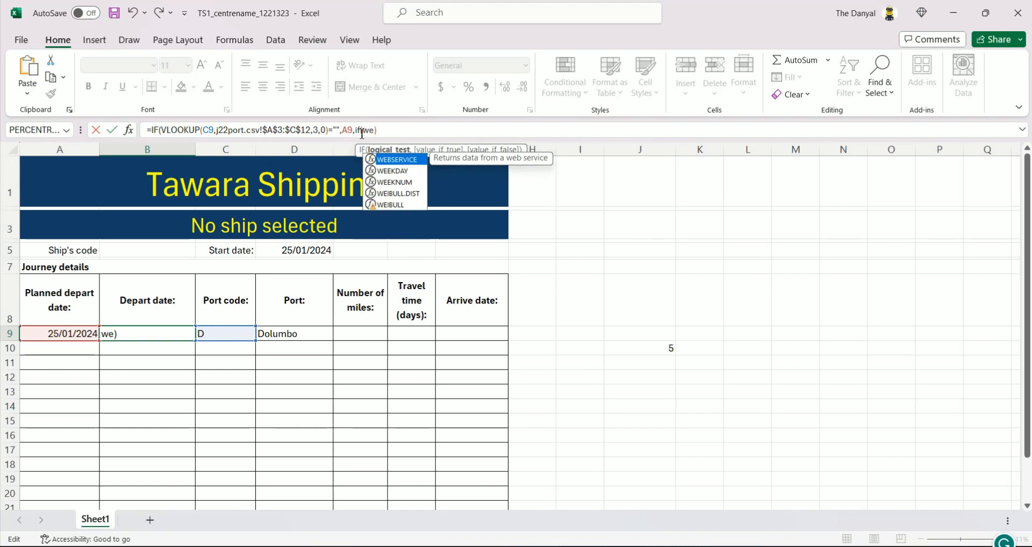
{"action": "type", "text": "ekda"}
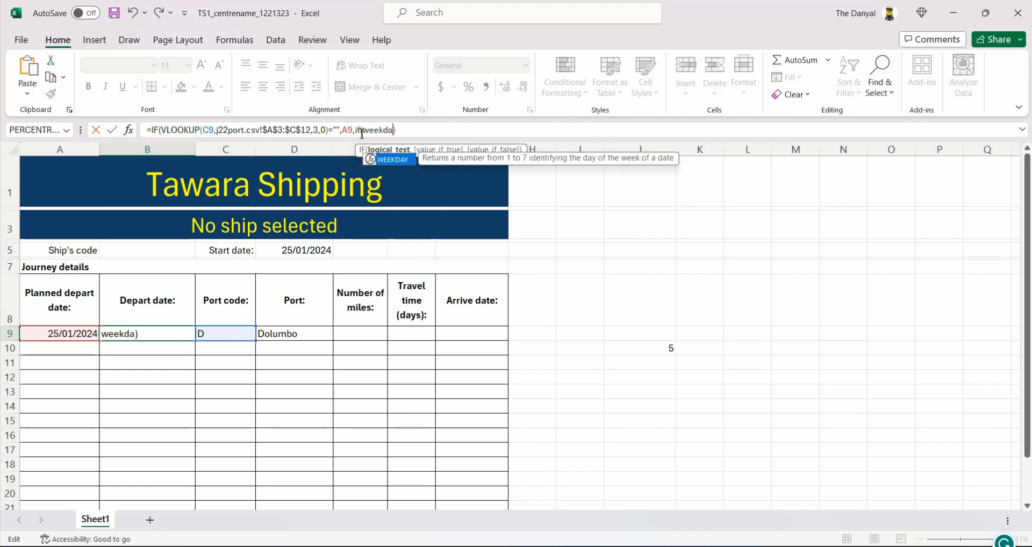
{"action": "type", "text": "y("}
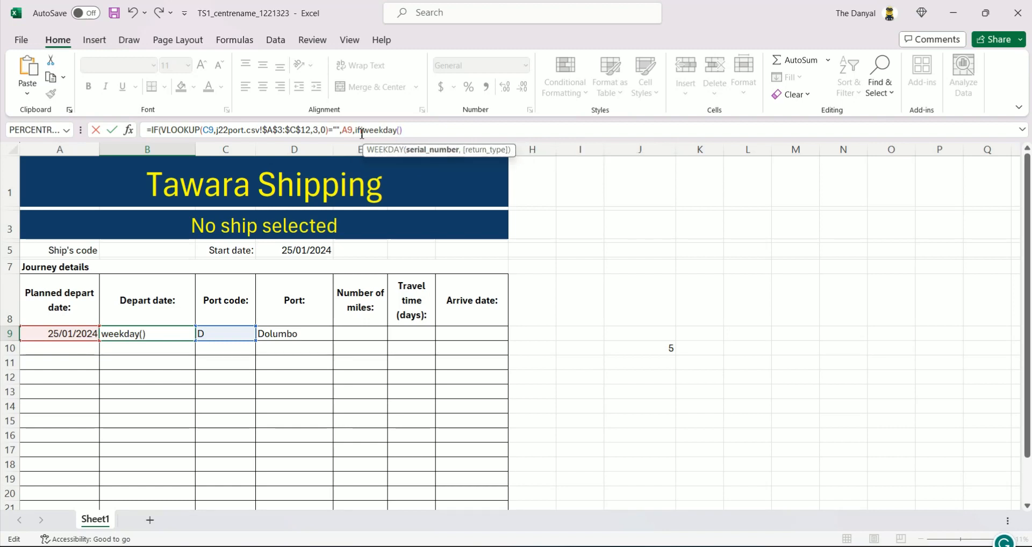
{"action": "type", "text": "A9"}
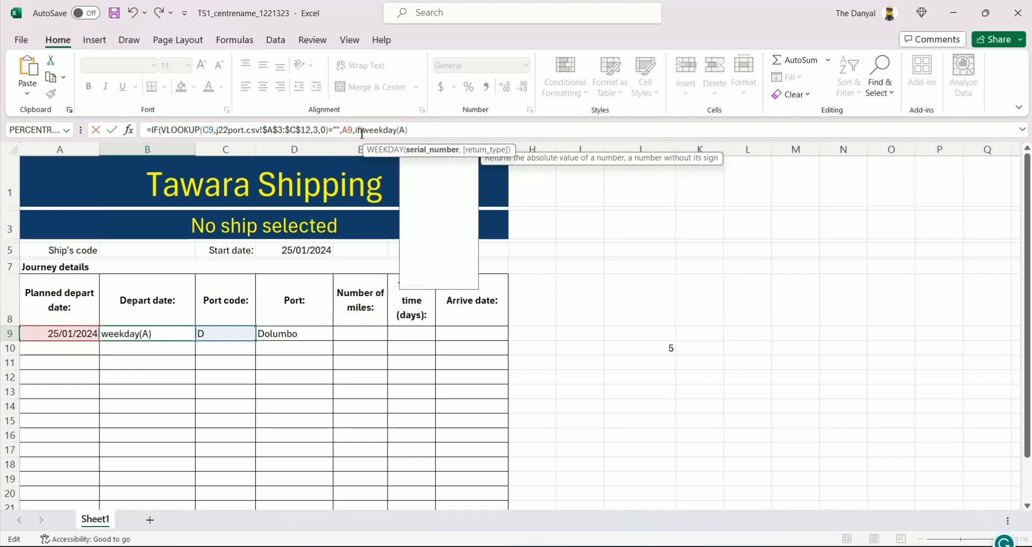
{"action": "type", "text": "0"}
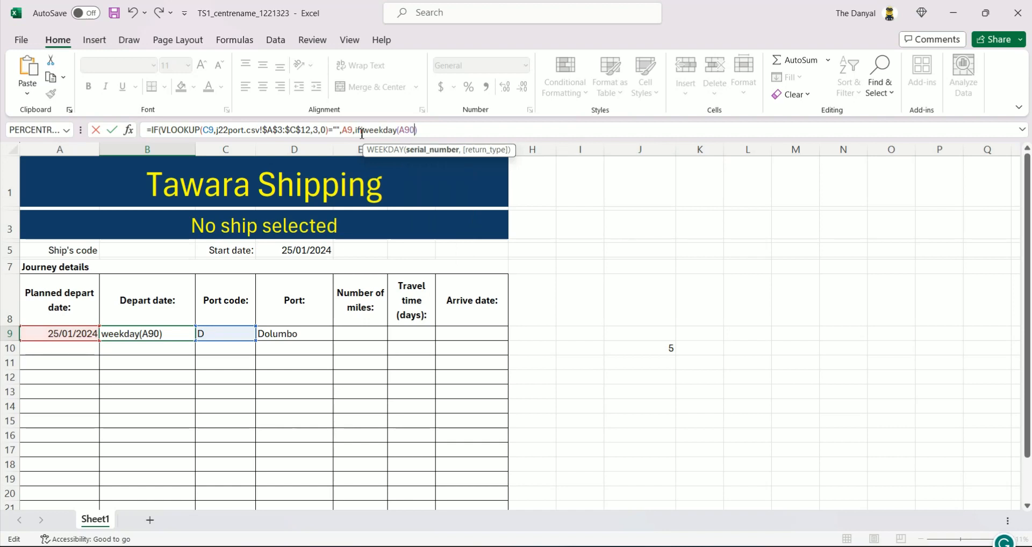
{"action": "key", "text": "BackSpace"}
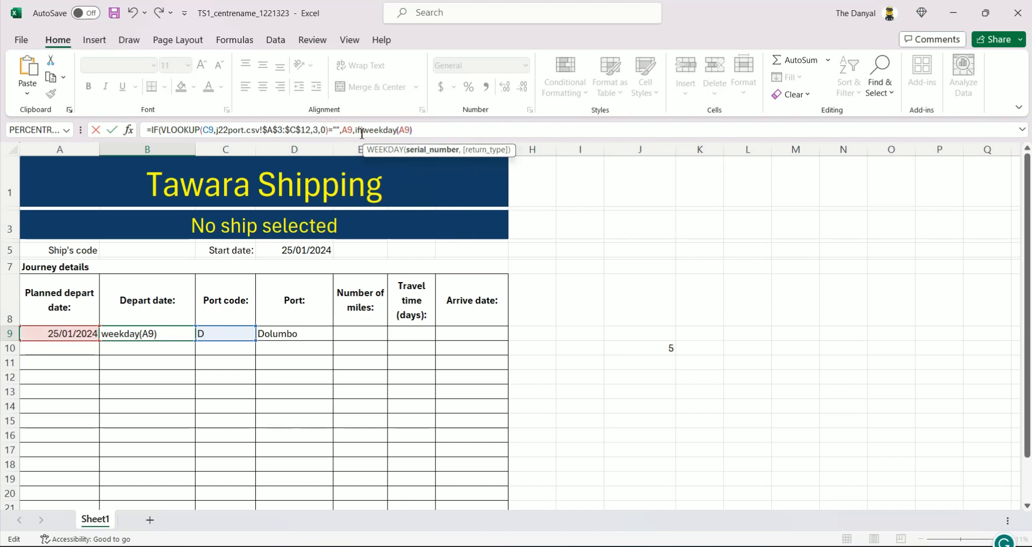
{"action": "type", "text": ")"}
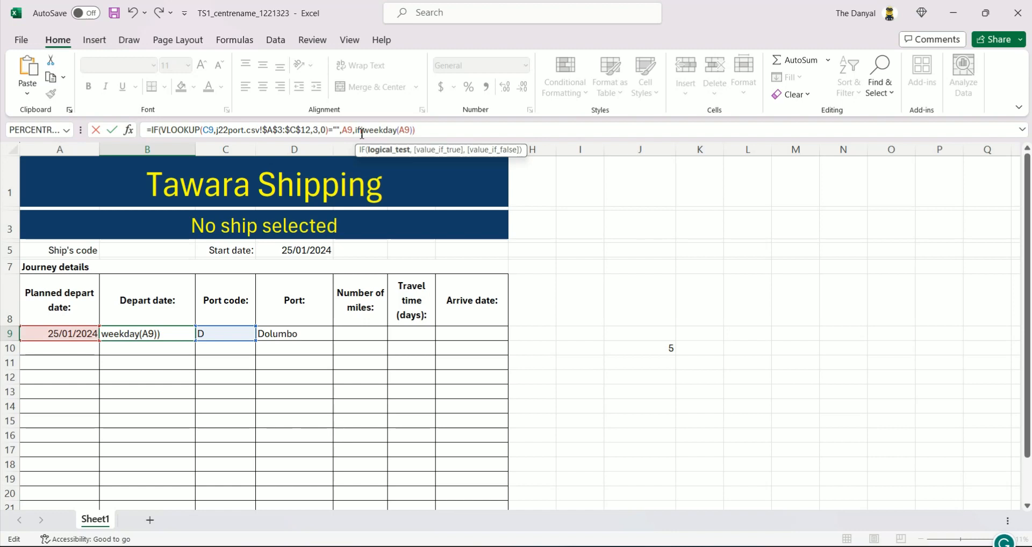
{"action": "type", "text": "="}
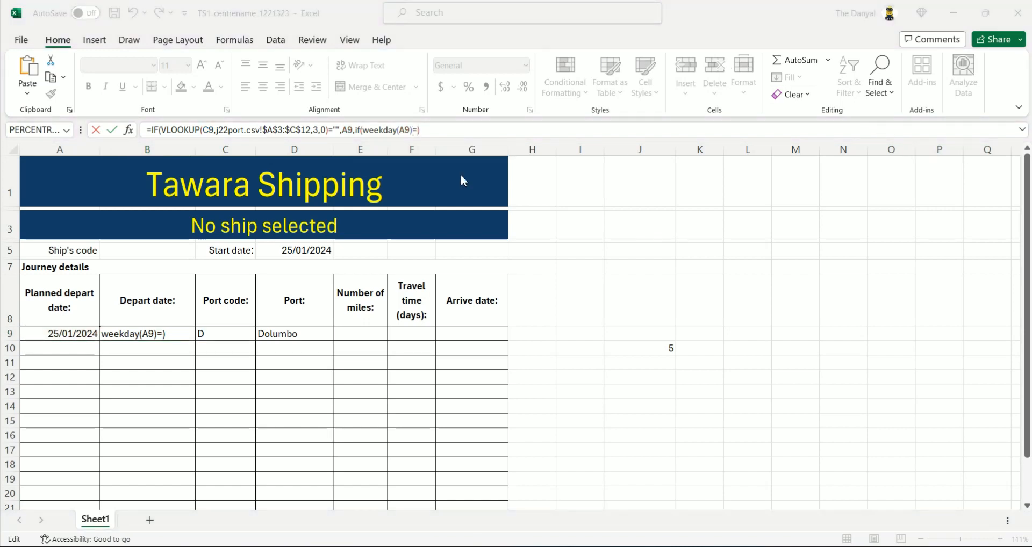
Step: Copy the VLOOKUP expression from the start of B9's formula and paste it after weekday(A9)= in the nested IF
{"action": "left_click", "coordinate": [166, 130]}
{"action": "left_click_drag", "start_coordinate": [171, 130], "coordinate": [327, 136]}
{"action": "key", "text": "ctrl+c"}
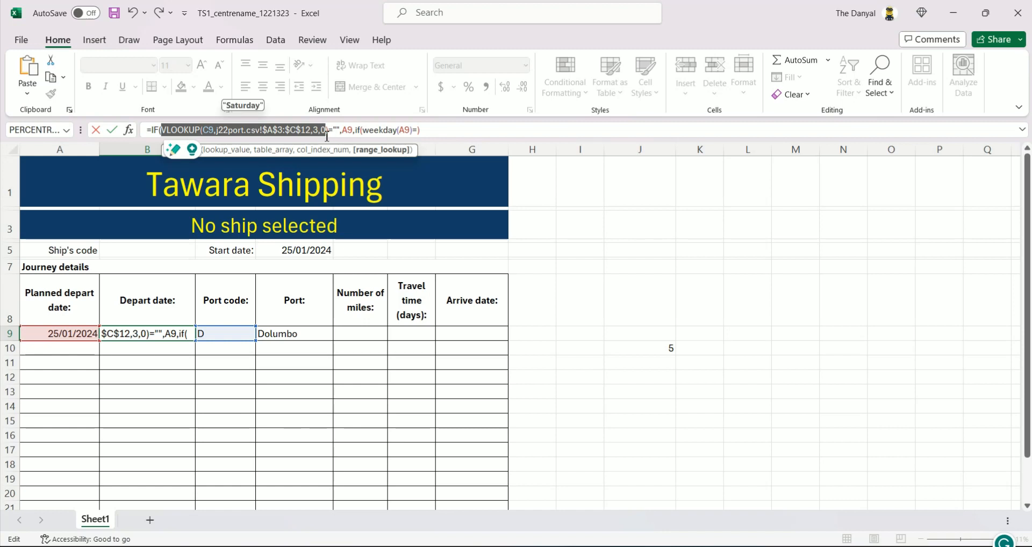
{"action": "left_click", "coordinate": [419, 131]}
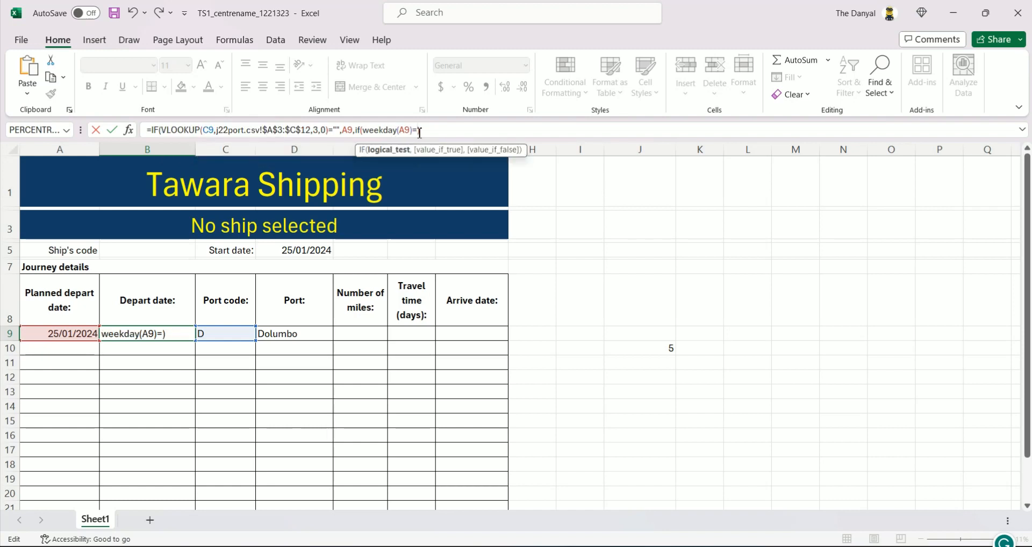
{"action": "key", "text": "ctrl+v"}
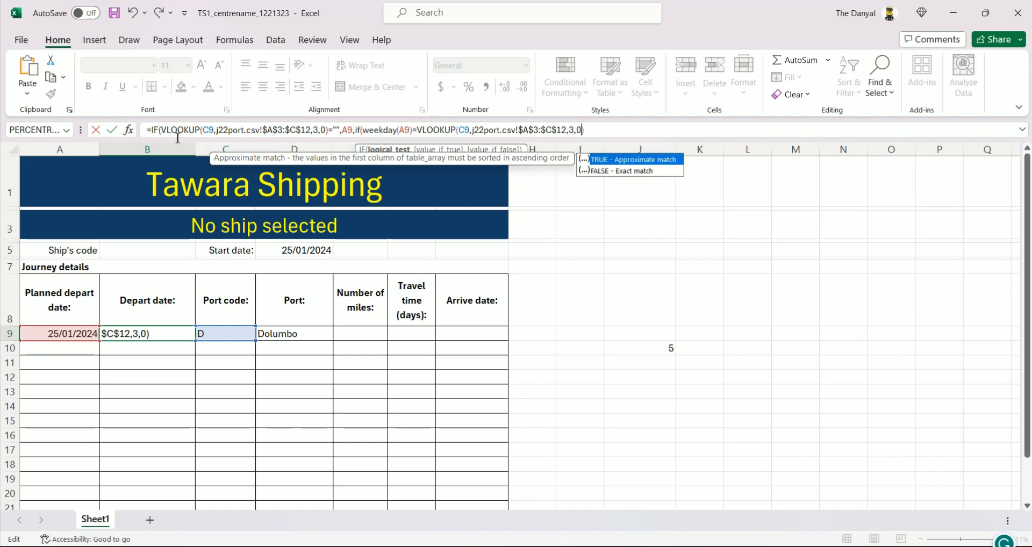
{"action": "left_click_drag", "start_coordinate": [152, 130], "coordinate": [354, 131]}
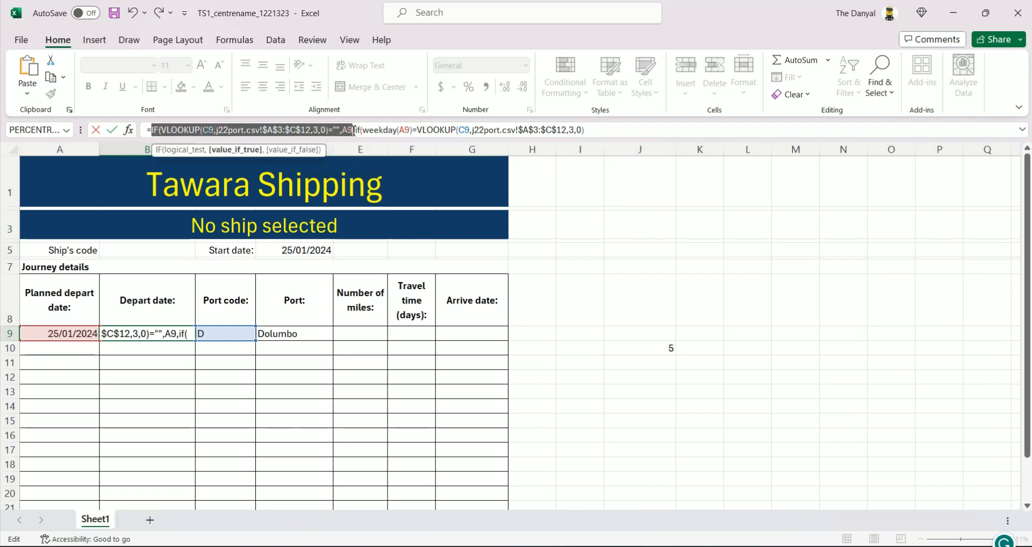
{"action": "left_click", "coordinate": [355, 130]}
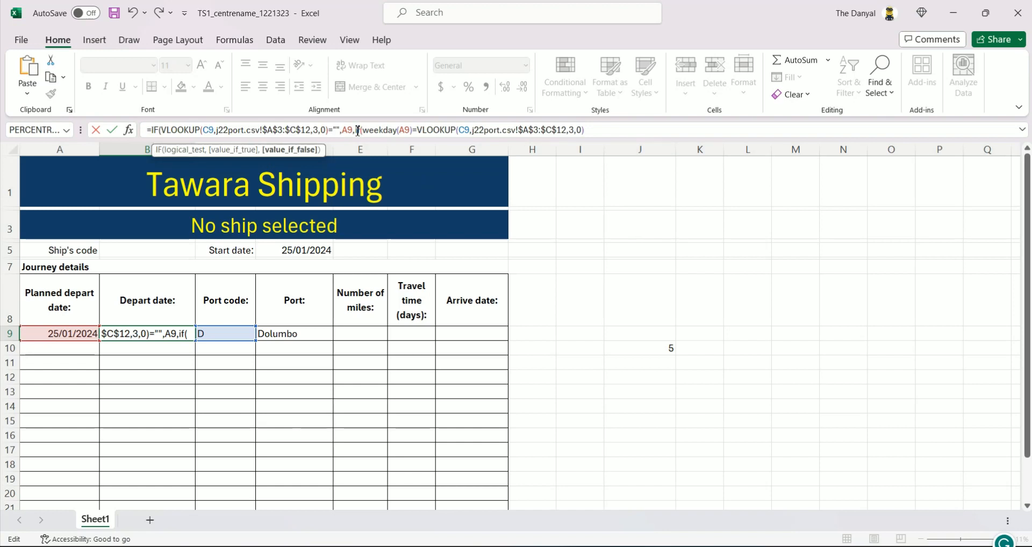
{"action": "left_click_drag", "start_coordinate": [357, 130], "coordinate": [588, 131]}
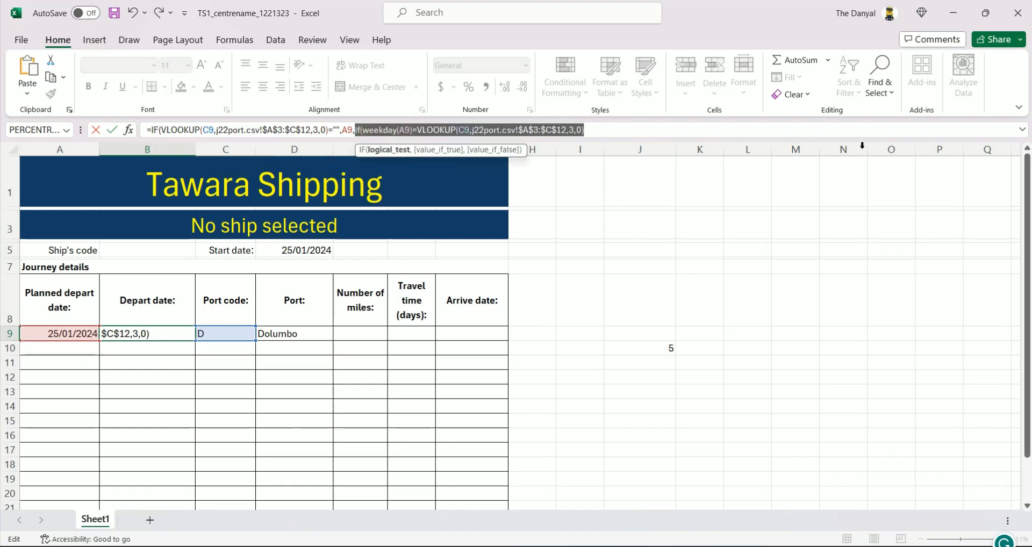
{"action": "key", "text": "alt+Tab"}
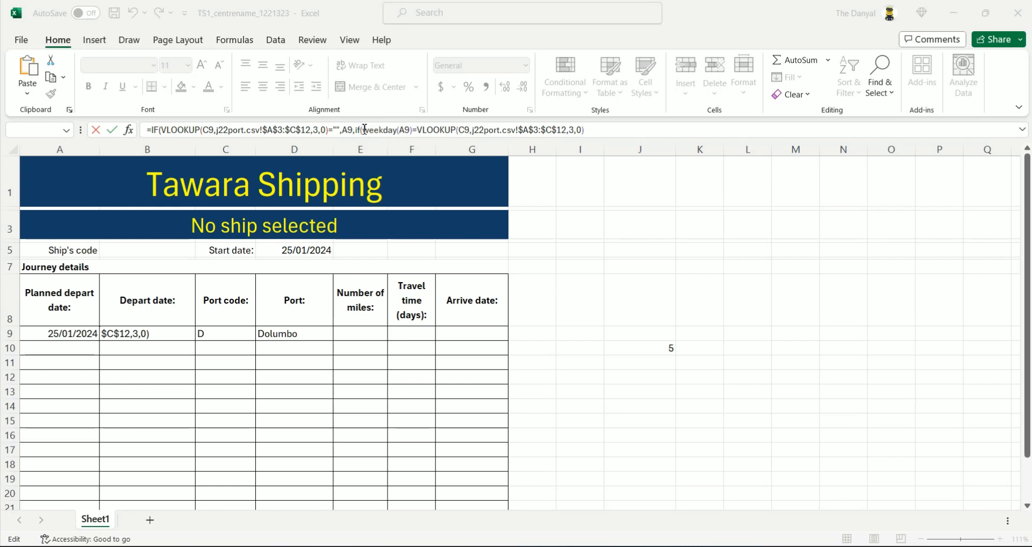
Step: Wrap the nested IF's VLOOKUP in a MATCH function, making it the lookup value
{"action": "left_click", "coordinate": [418, 131]}
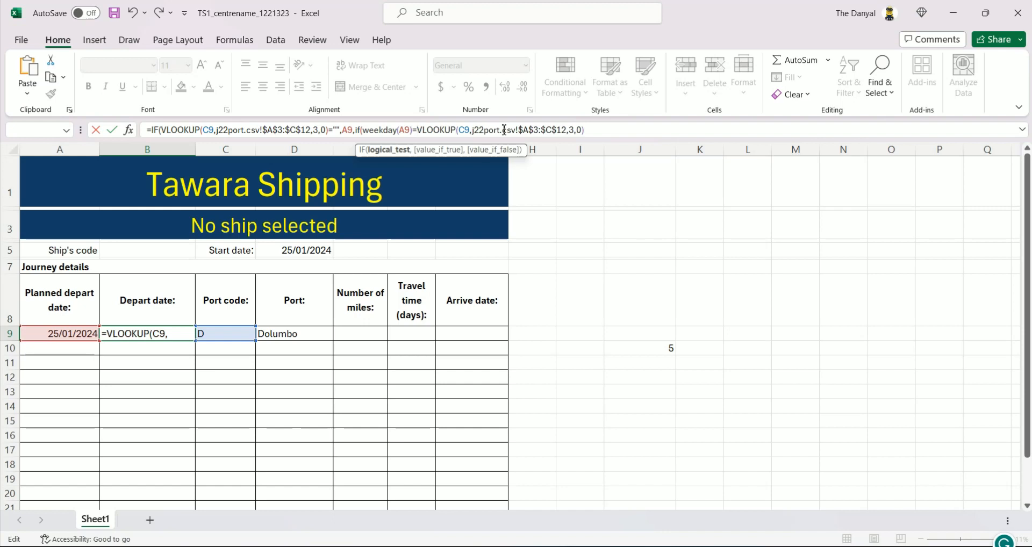
{"action": "type", "text": "MA"}
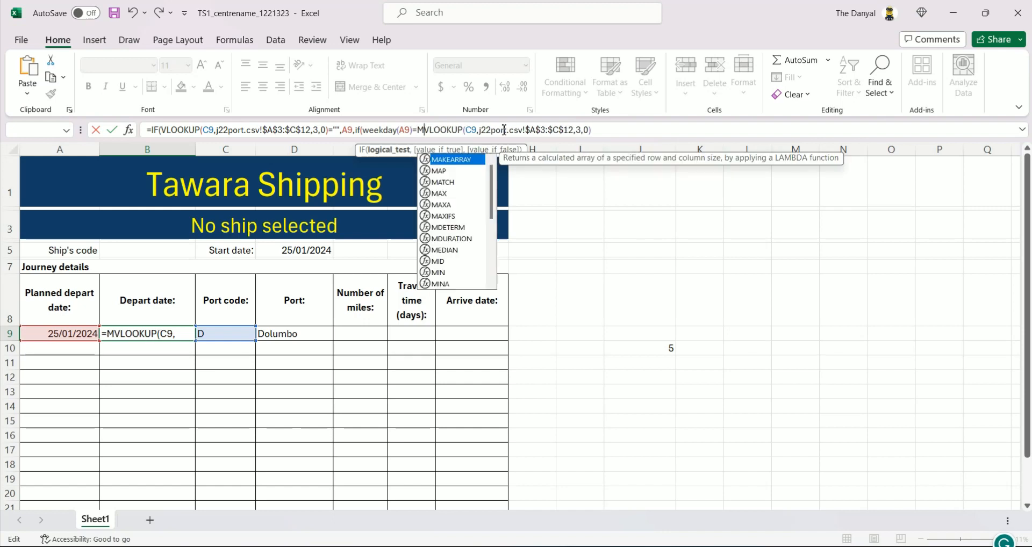
{"action": "type", "text": "TCH"}
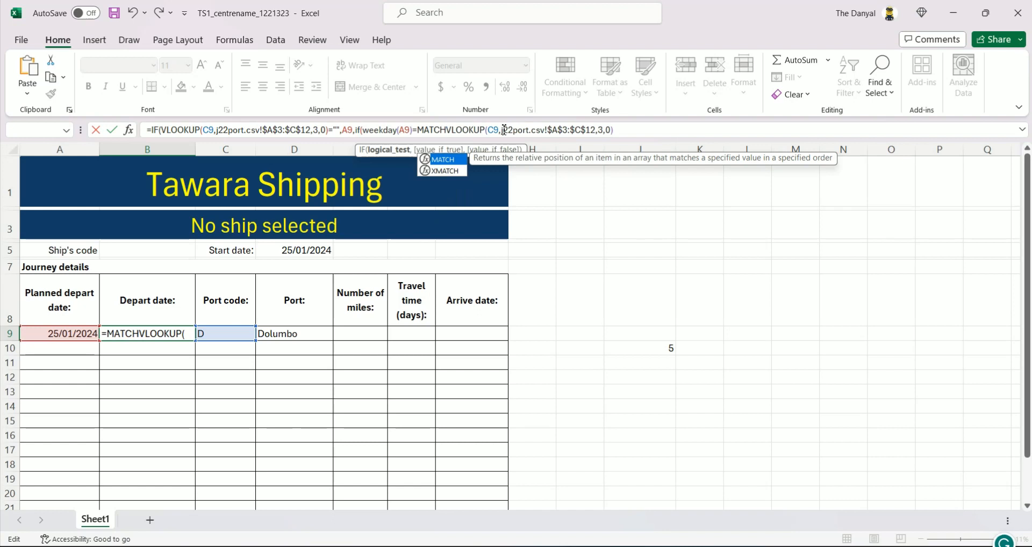
{"action": "left_click", "coordinate": [443, 164]}
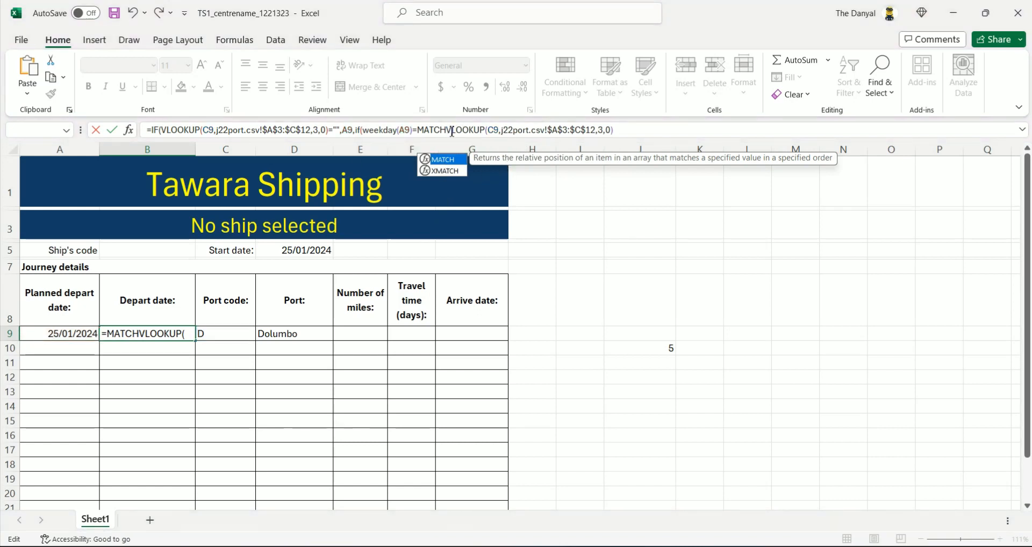
{"action": "left_click", "coordinate": [450, 130]}
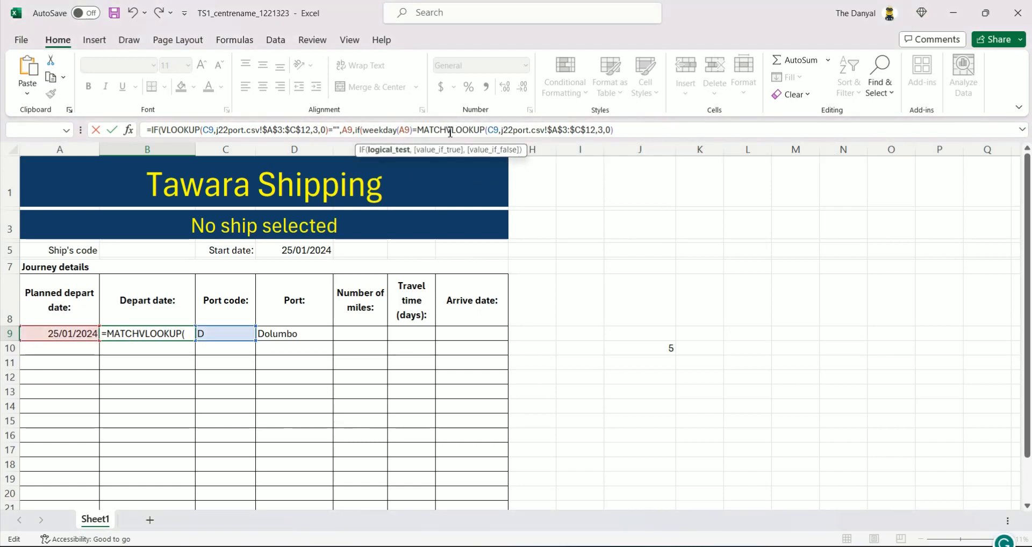
{"action": "type", "text": "("}
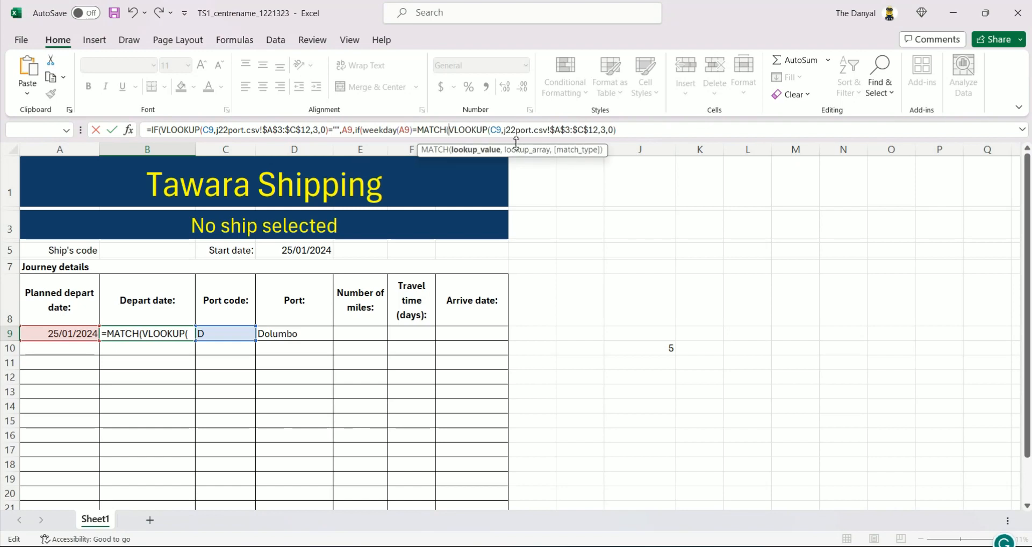
{"action": "left_click", "coordinate": [625, 127]}
{"action": "type", "text": ","}
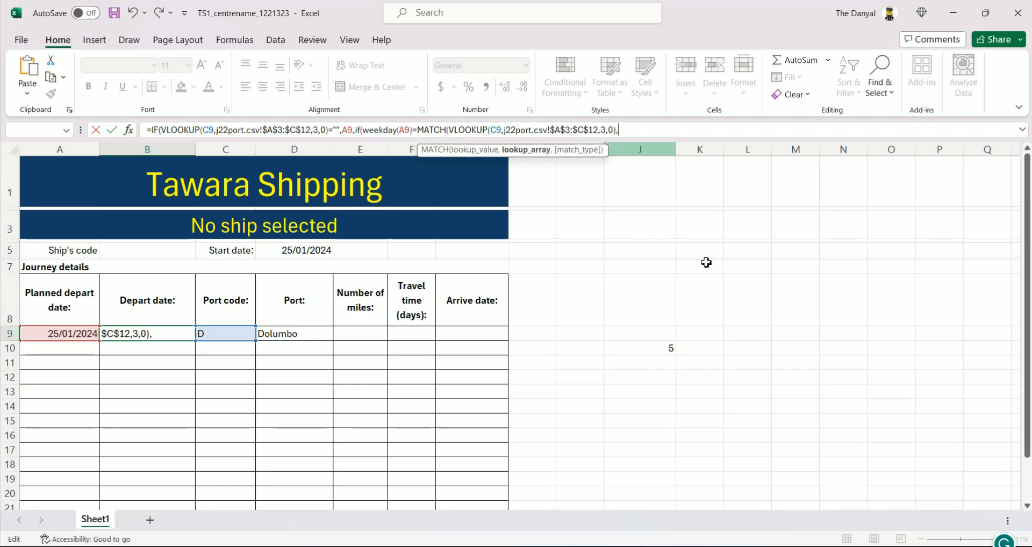
Step: Use the weekday list A14:B20 in the j22port workbook as the MATCH function's lookup array
{"action": "mouse_move", "coordinate": [769, 546]}
{"action": "left_click", "coordinate": [653, 500]}
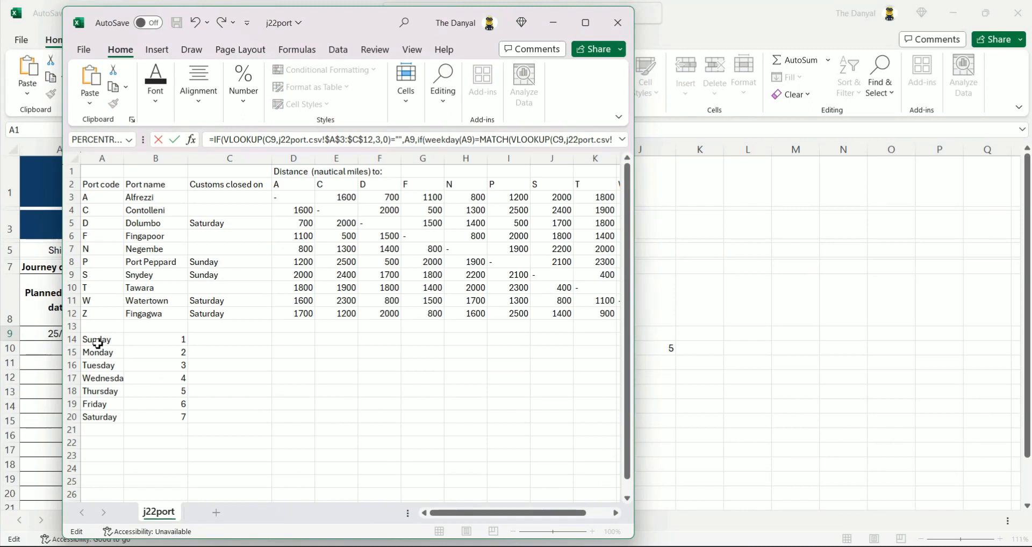
{"action": "left_click", "coordinate": [98, 344]}
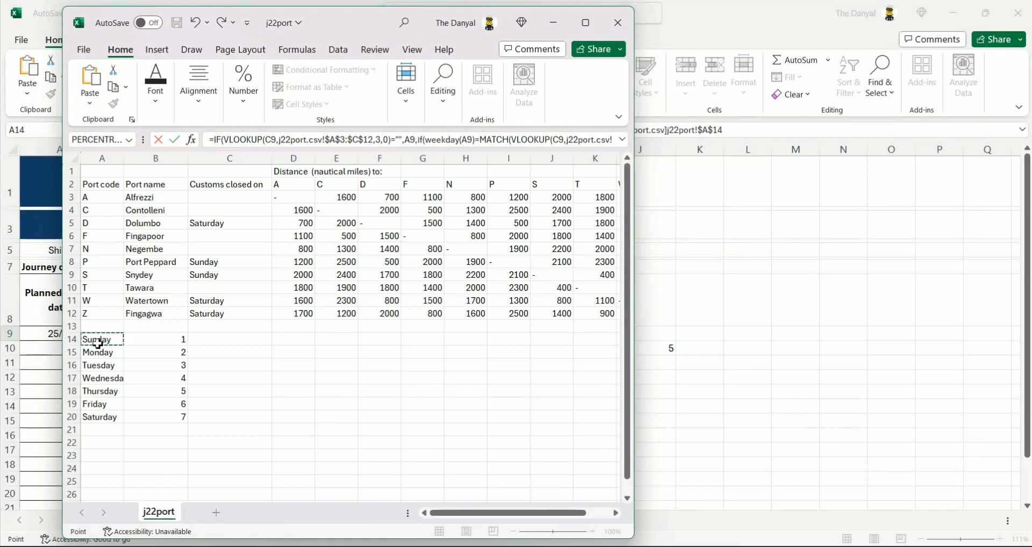
{"action": "left_click_drag", "start_coordinate": [98, 344], "coordinate": [173, 420]}
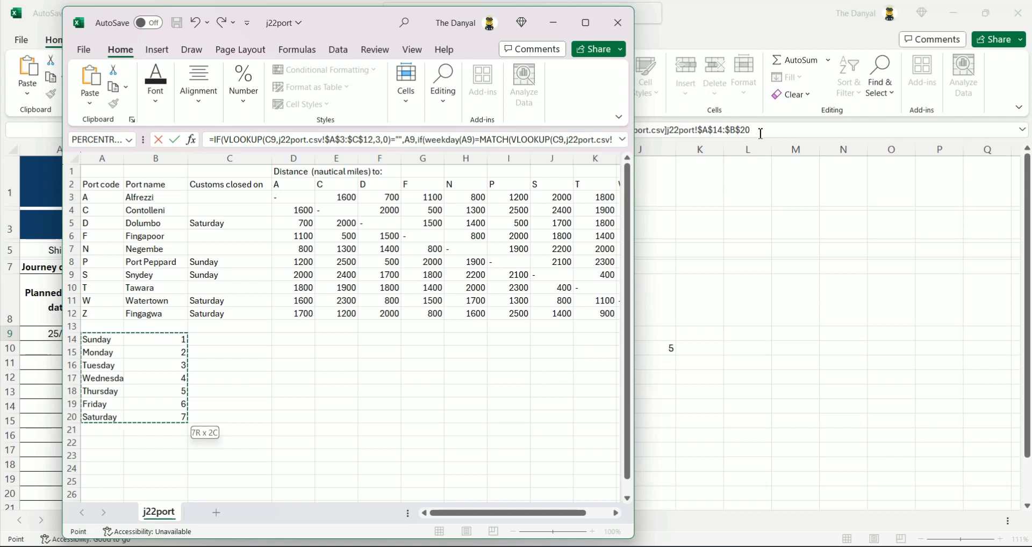
{"action": "left_click", "coordinate": [761, 134]}
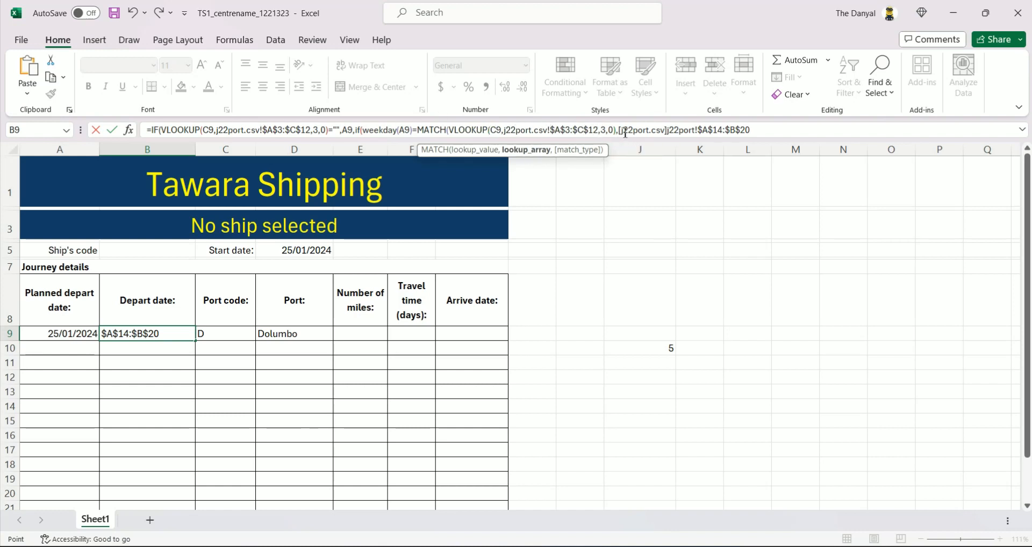
{"action": "left_click_drag", "start_coordinate": [750, 130], "coordinate": [619, 130]}
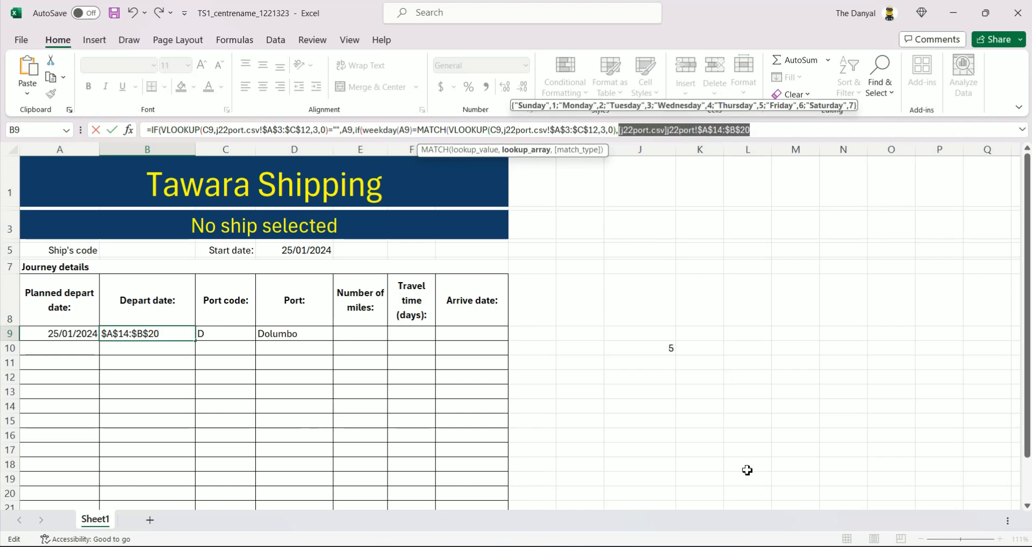
{"action": "mouse_move", "coordinate": [767, 546]}
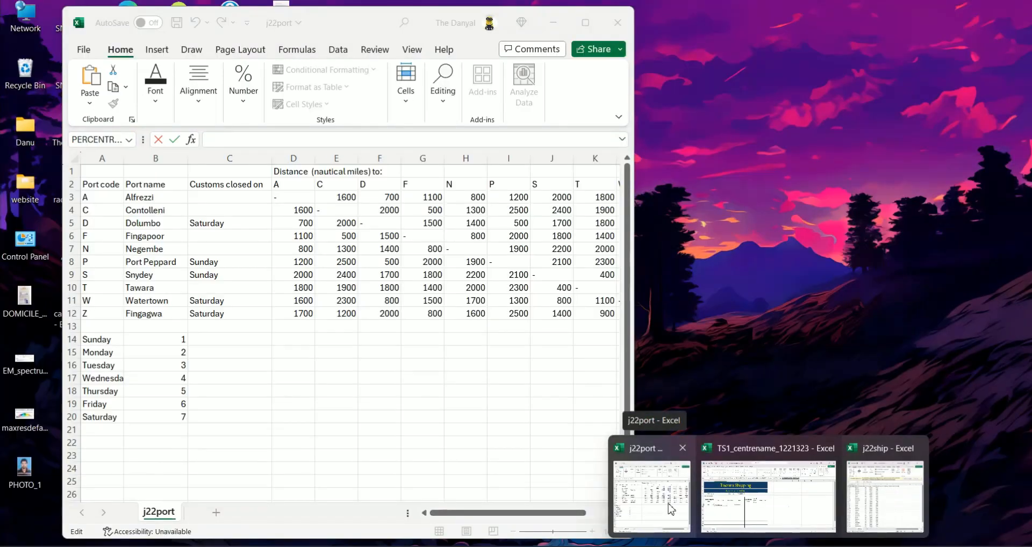
{"action": "left_click", "coordinate": [668, 508]}
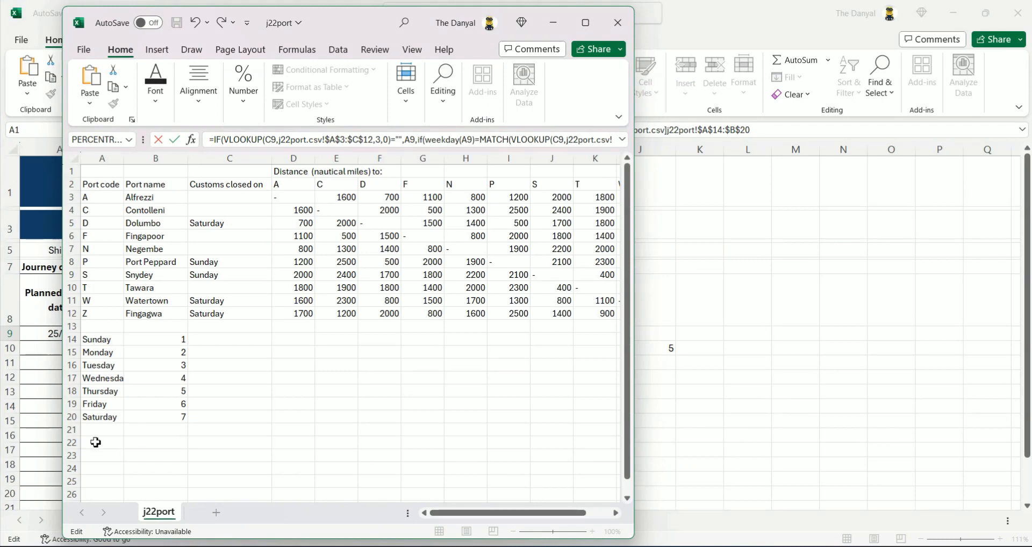
{"action": "left_click", "coordinate": [781, 134]}
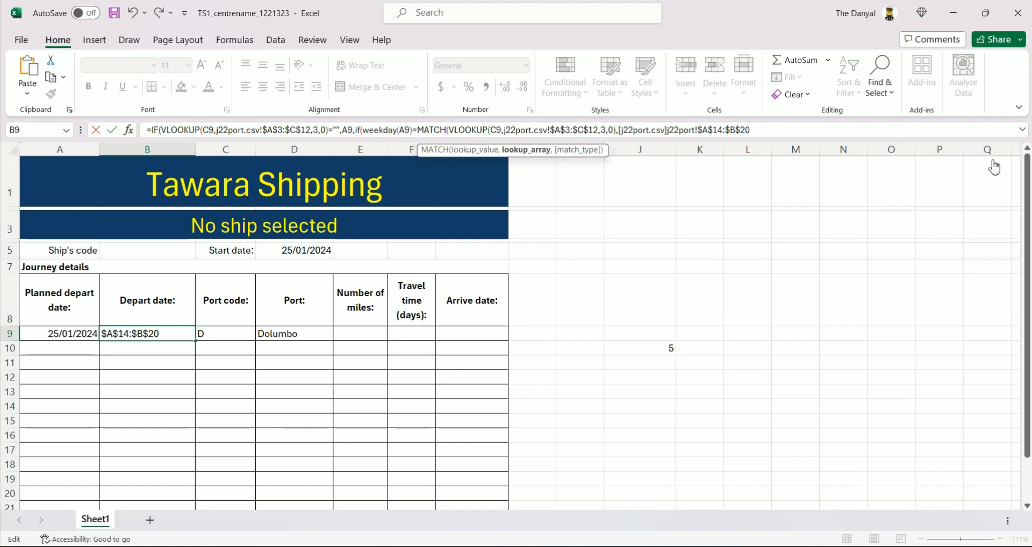
Step: Set the MATCH function's match type to 0 in B9 and close the function
{"action": "left_click", "coordinate": [764, 130]}
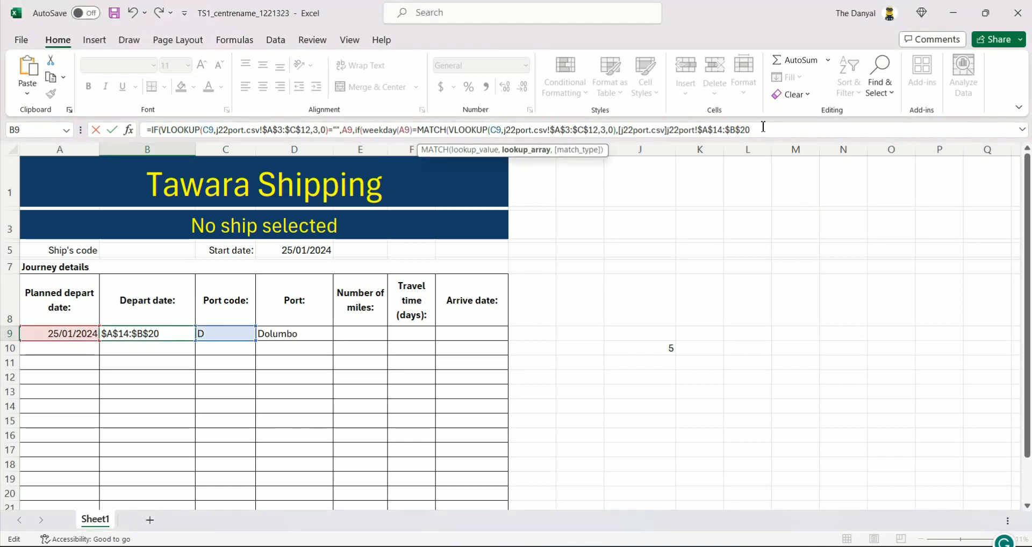
{"action": "type", "text": ",0"}
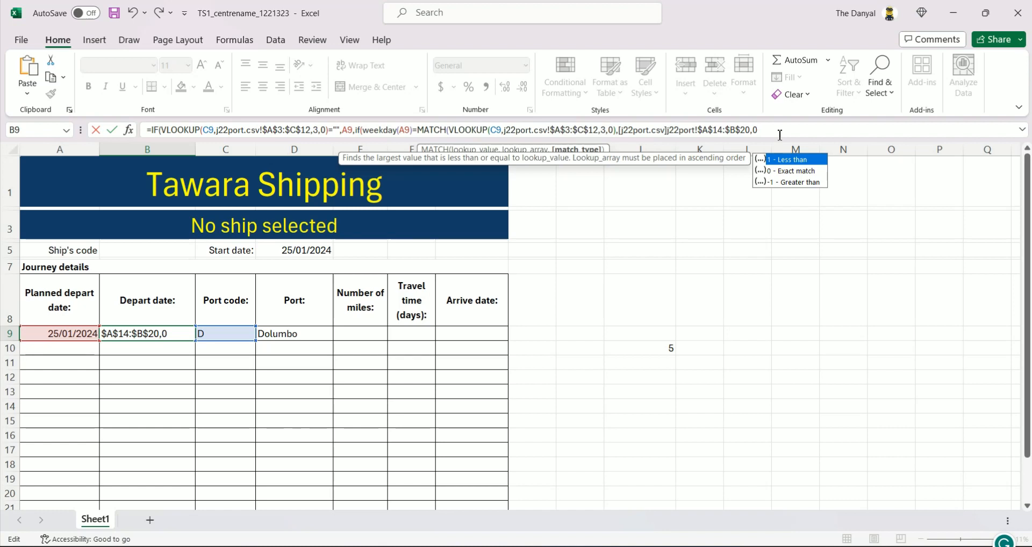
{"action": "type", "text": ")"}
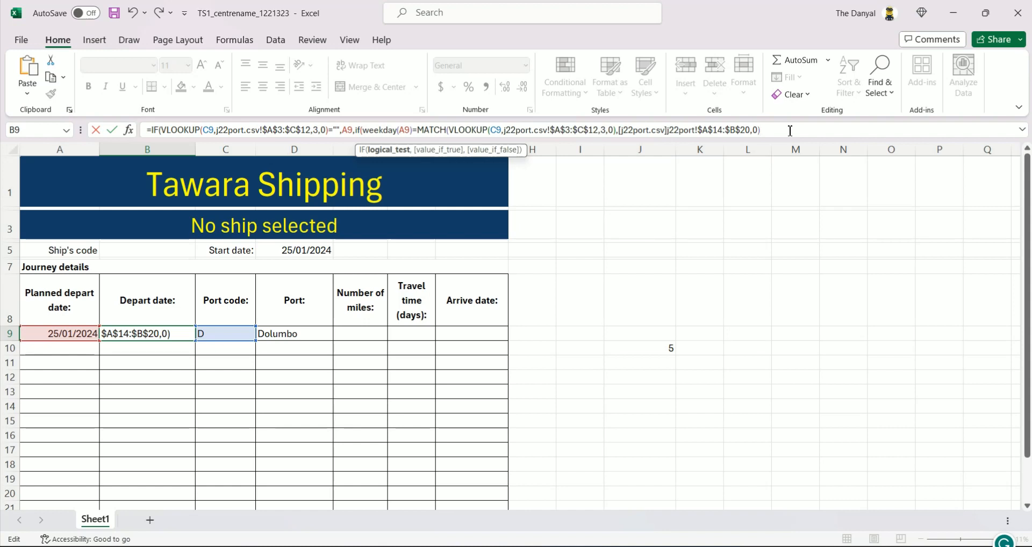
Step: Give the nested IF in B9 the value-if-true A9+1 and the value-if-false A9, and close its bracket
{"action": "type", "text": ","}
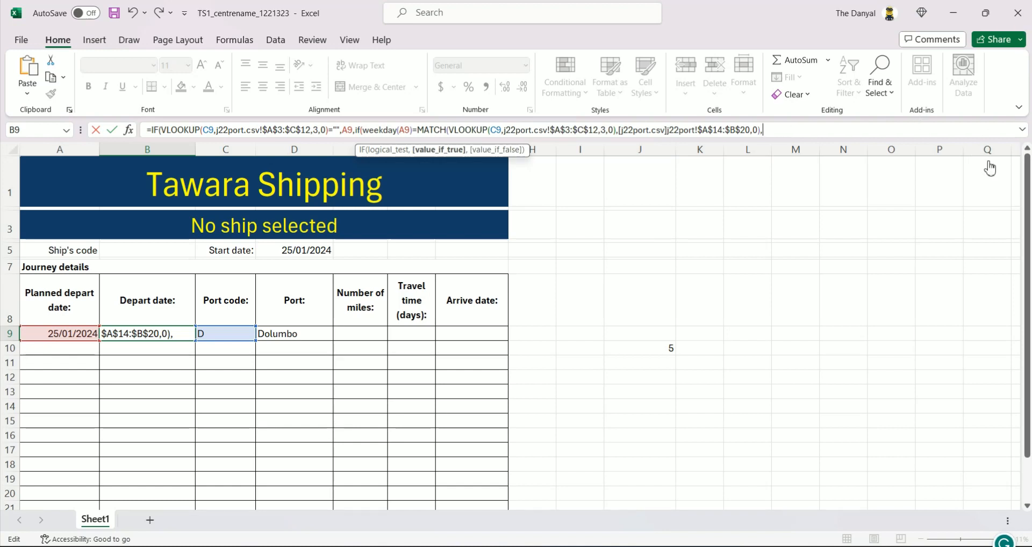
{"action": "type", "text": "A"}
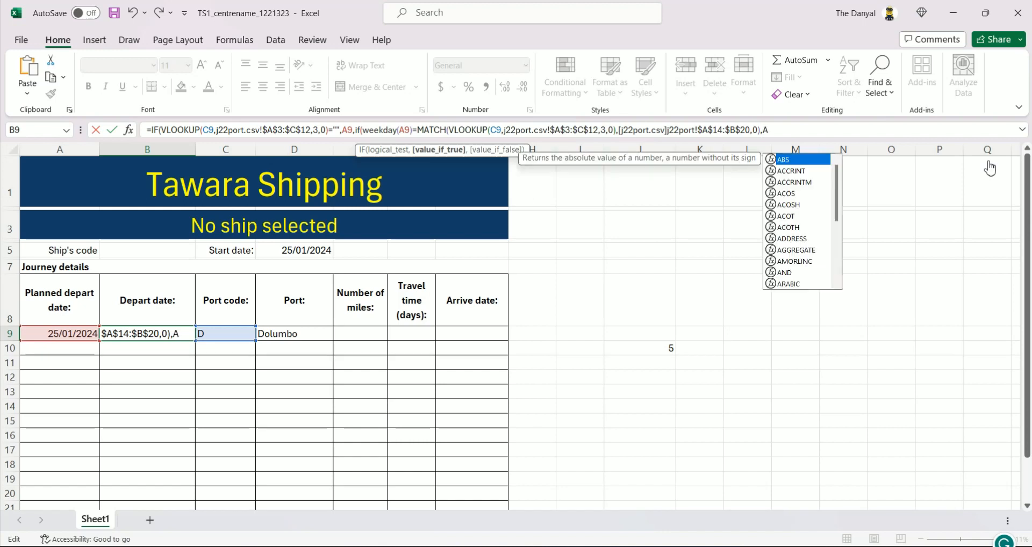
{"action": "type", "text": "9"}
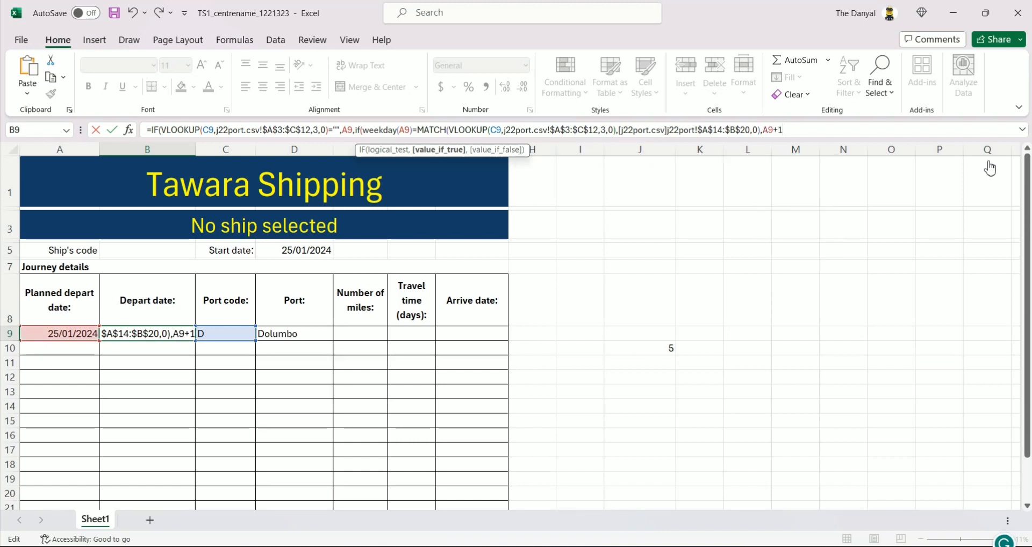
{"action": "type", "text": "+1,"}
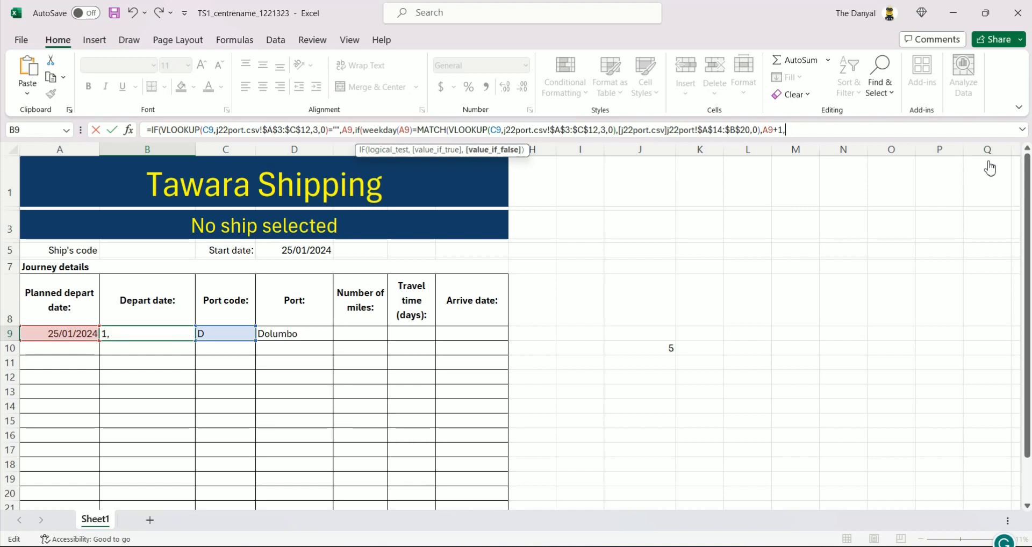
{"action": "type", "text": "A"}
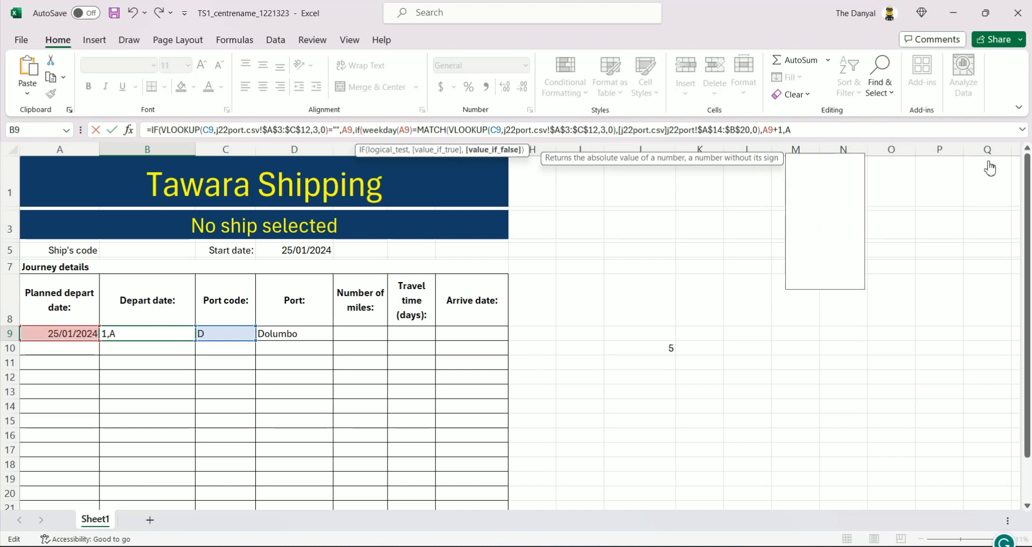
{"action": "type", "text": "9"}
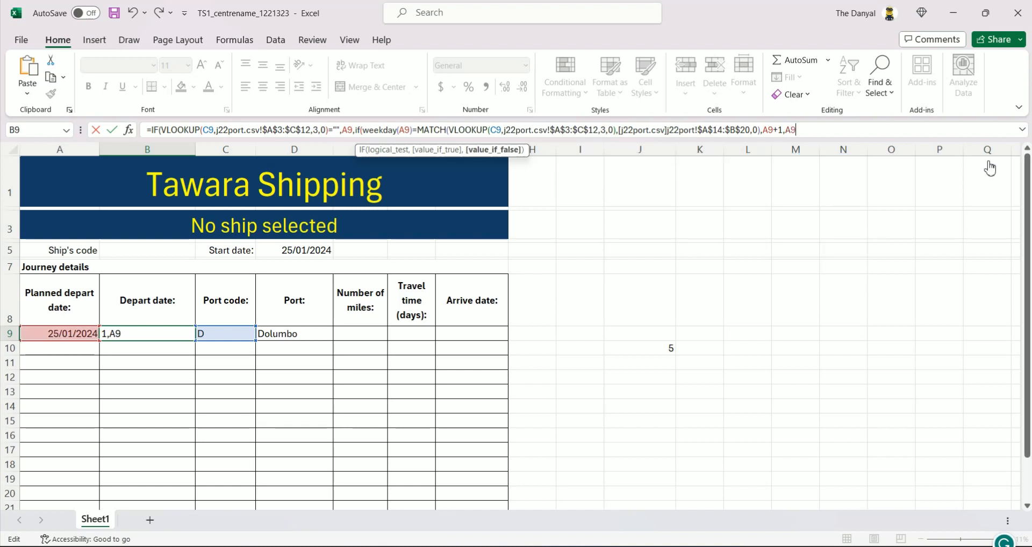
{"action": "type", "text": ")"}
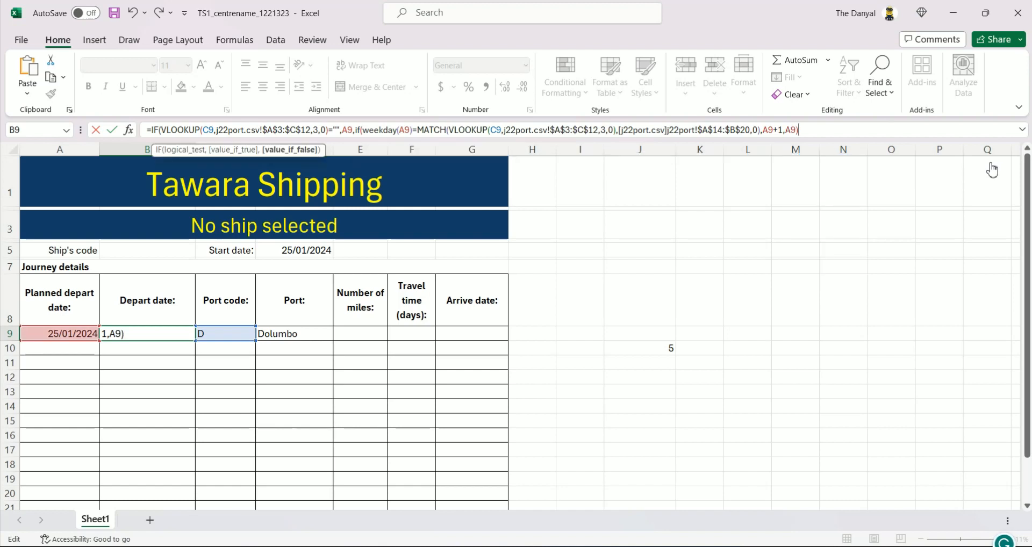
Step: Enter the formula in B9, accepting Excel's proposed correction
{"action": "key", "text": "Return"}
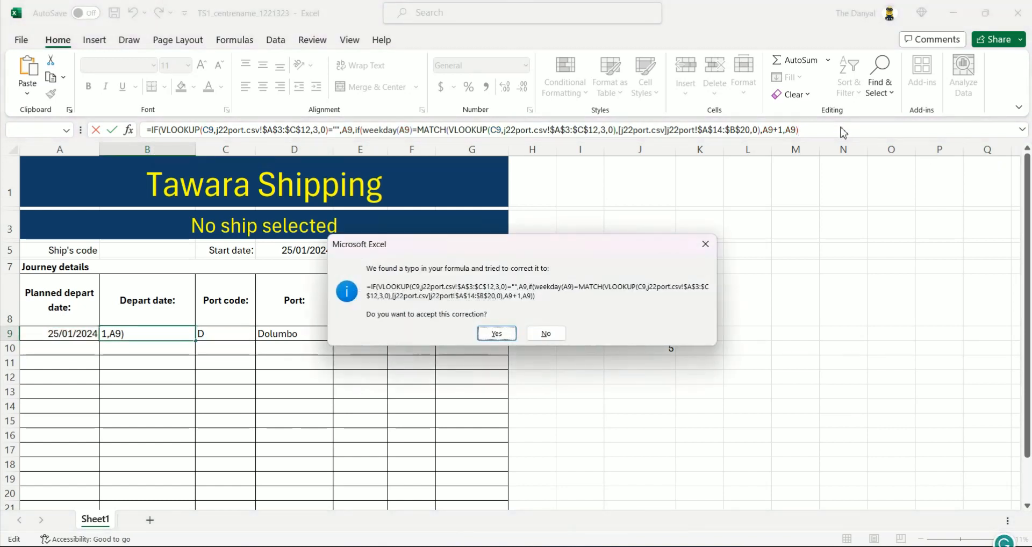
{"action": "left_click", "coordinate": [986, 158]}
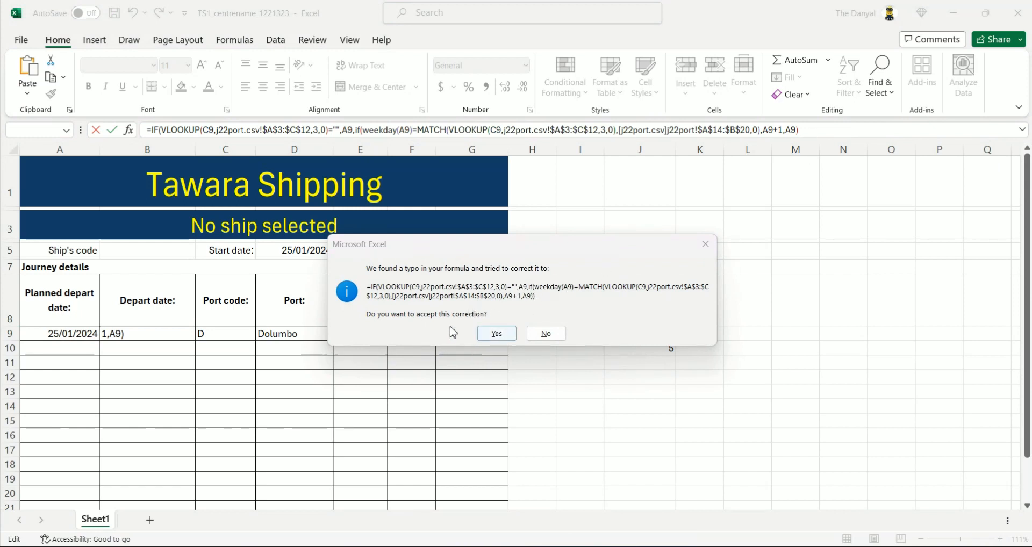
{"action": "left_click", "coordinate": [492, 334]}
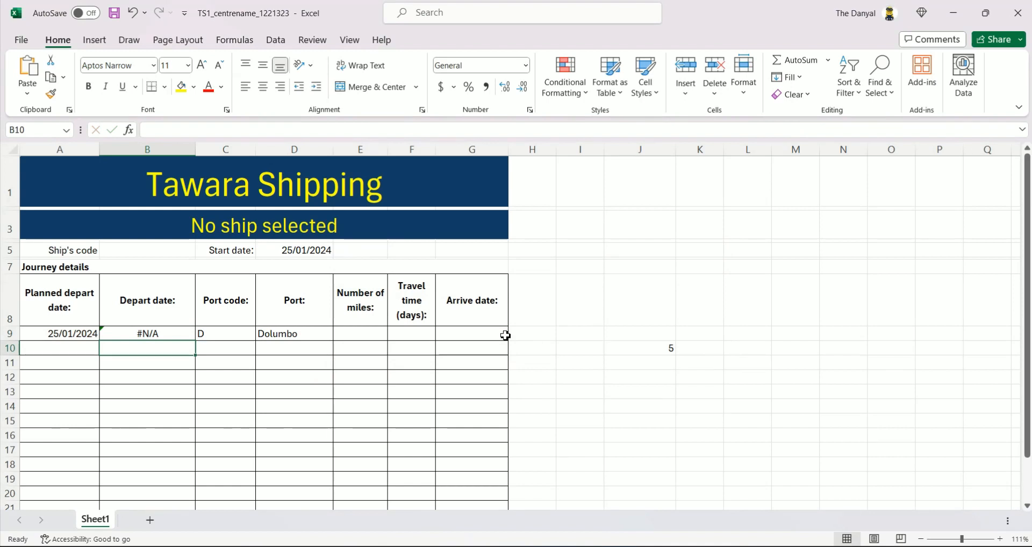
Step: Change the MATCH lookup array in B9's formula to the single-column range $A$14:$A$20 of j22port.csv and enter the formula
{"action": "left_click", "coordinate": [150, 333]}
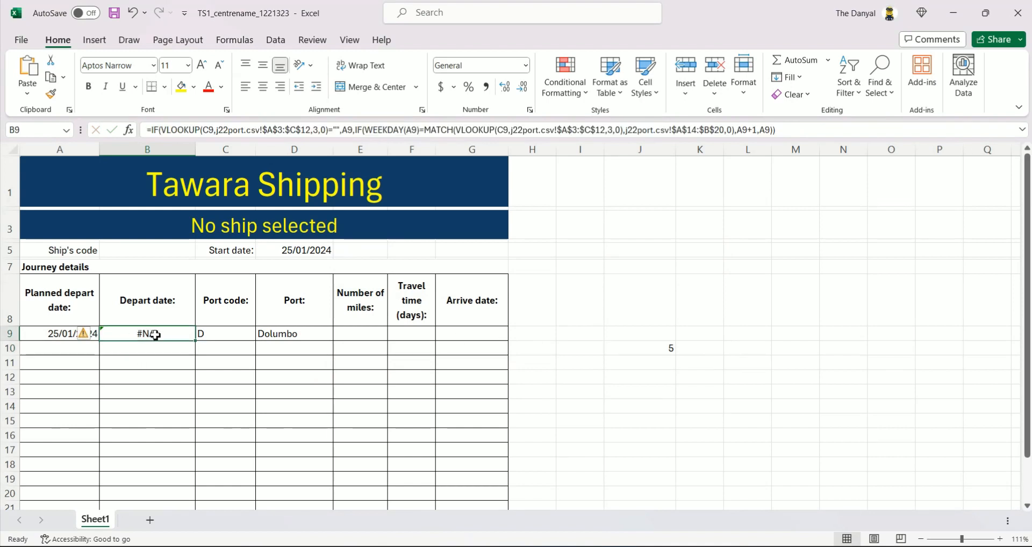
{"action": "key", "text": "alt+Tab"}
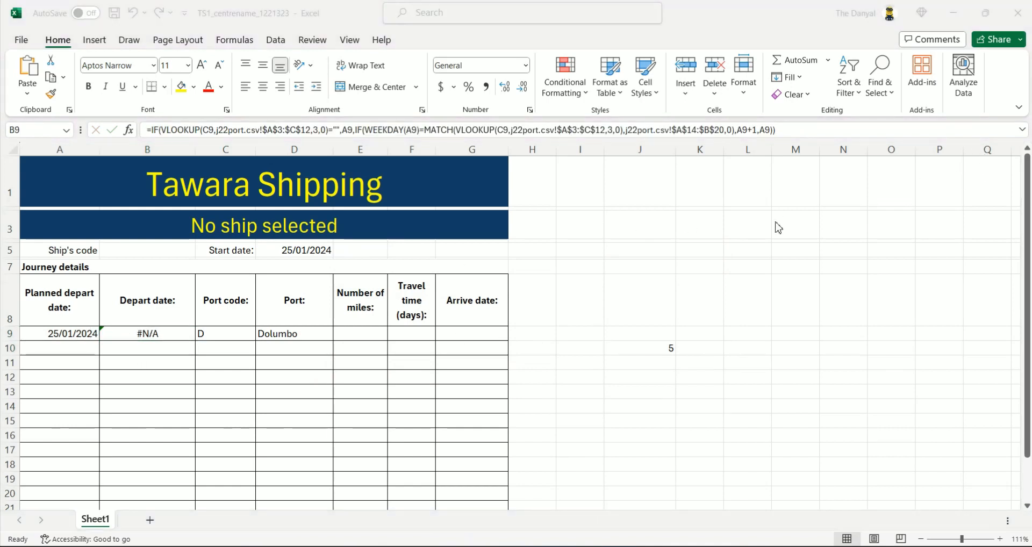
{"action": "left_click", "coordinate": [161, 335]}
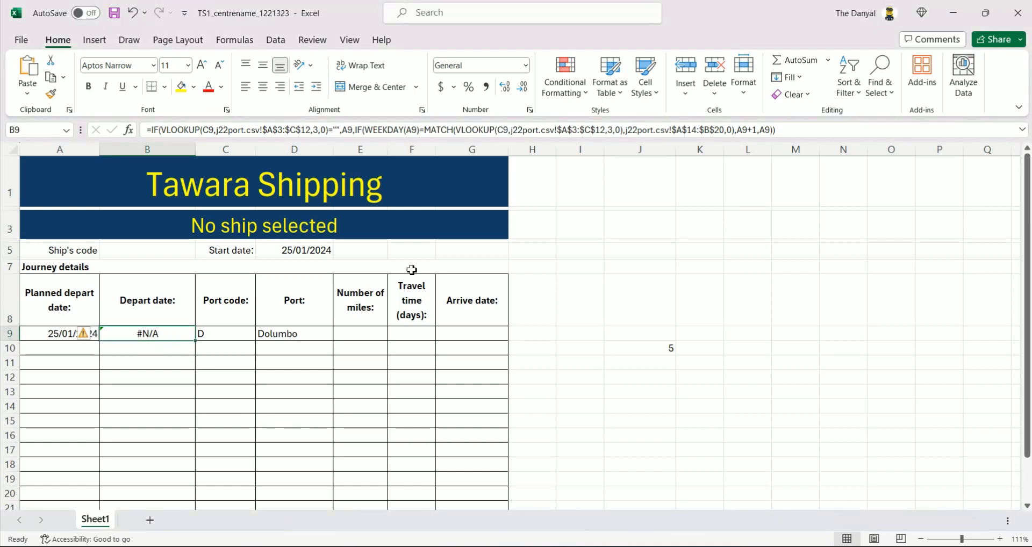
{"action": "key", "text": "F2"}
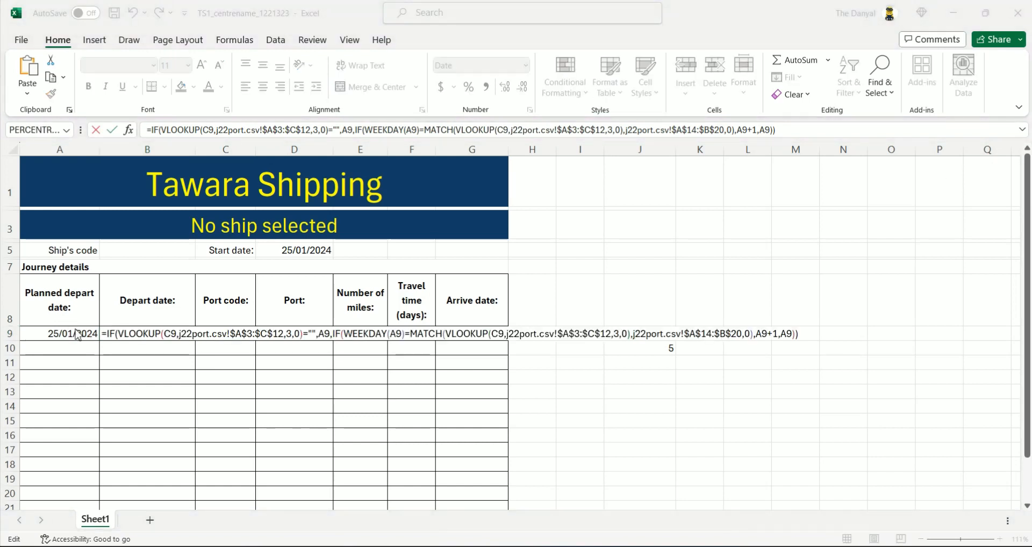
{"action": "left_click", "coordinate": [532, 337]}
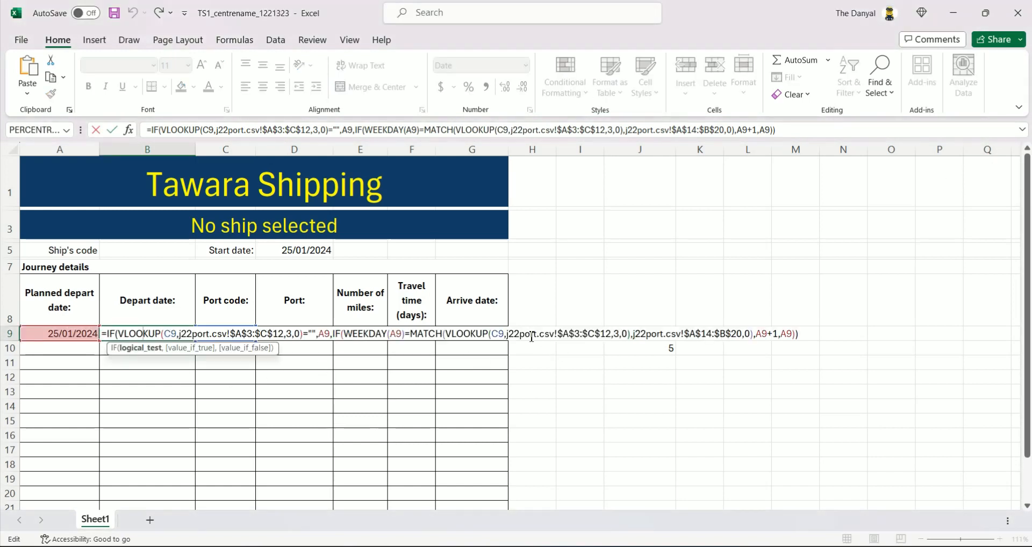
{"action": "left_click", "coordinate": [725, 334]}
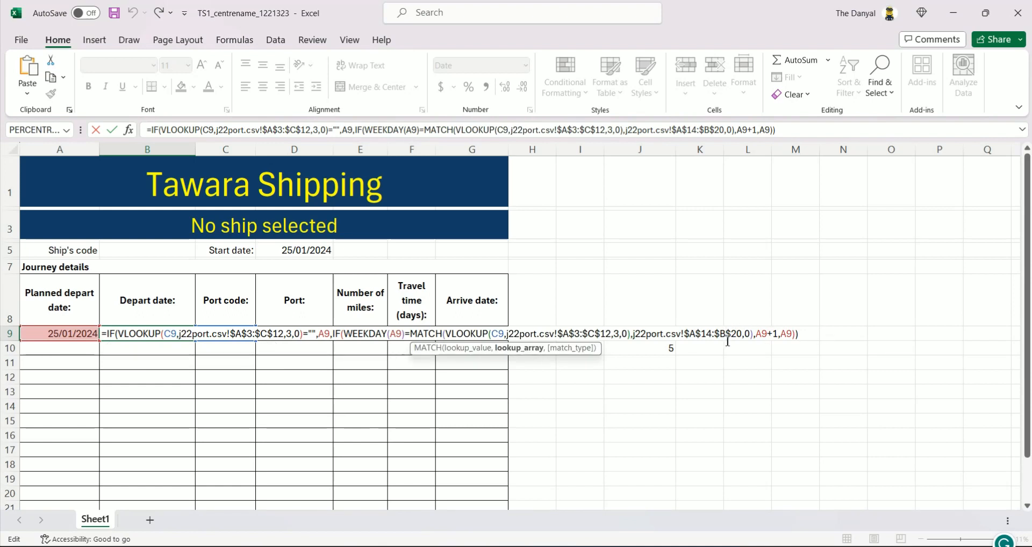
{"action": "key", "text": "BackSpace"}
{"action": "type", "text": "A"}
{"action": "left_click", "coordinate": [749, 376]}
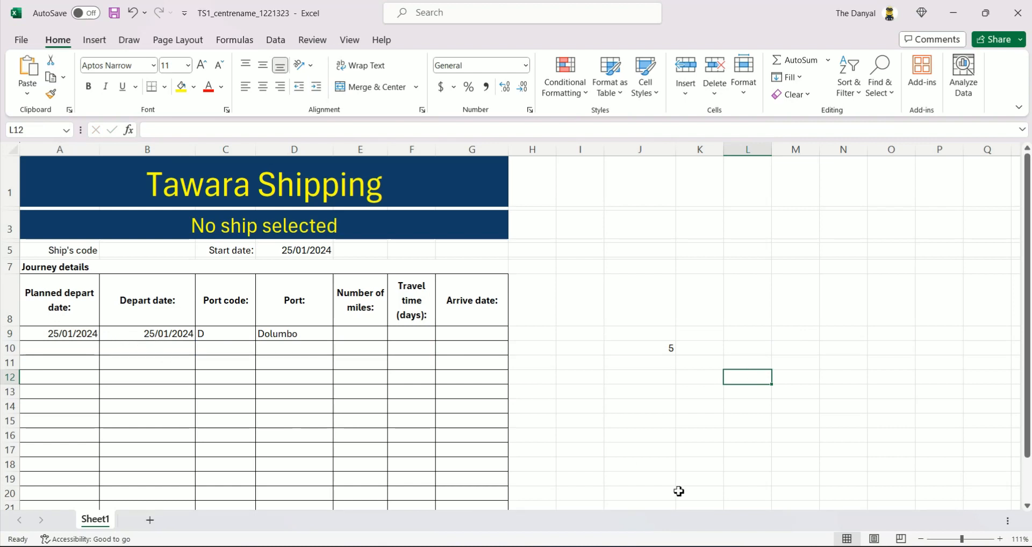
Step: Check the weekdays in the January 2024 system calendar and set the start date in D5 to 28/01/2024
{"action": "left_click", "coordinate": [994, 546]}
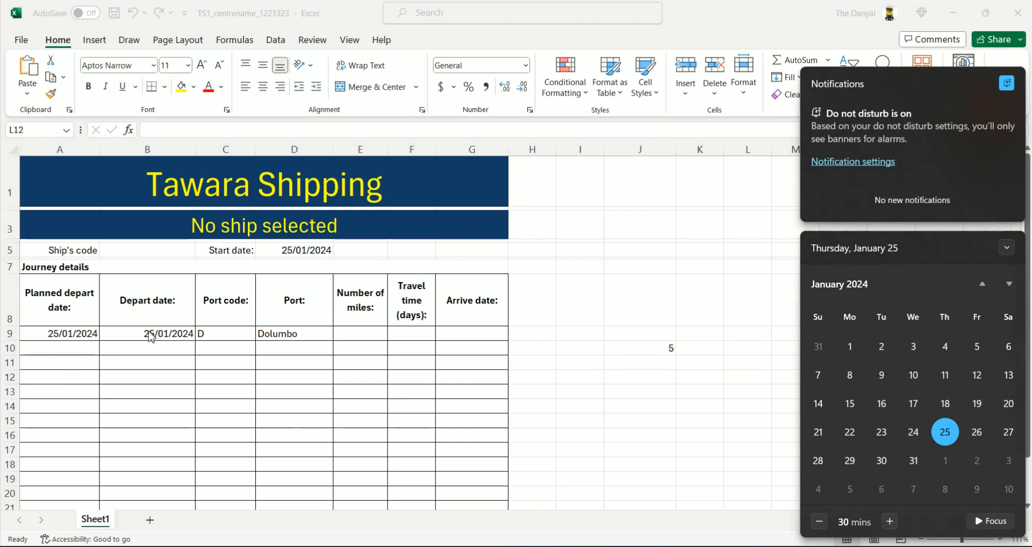
{"action": "left_click", "coordinate": [50, 334]}
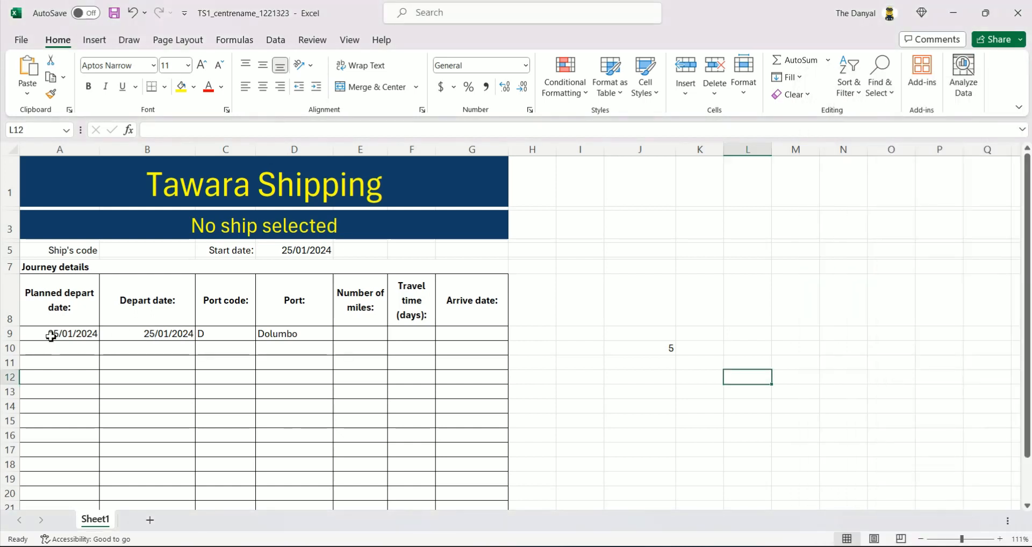
{"action": "left_click", "coordinate": [308, 250]}
{"action": "double_click", "coordinate": [309, 250]}
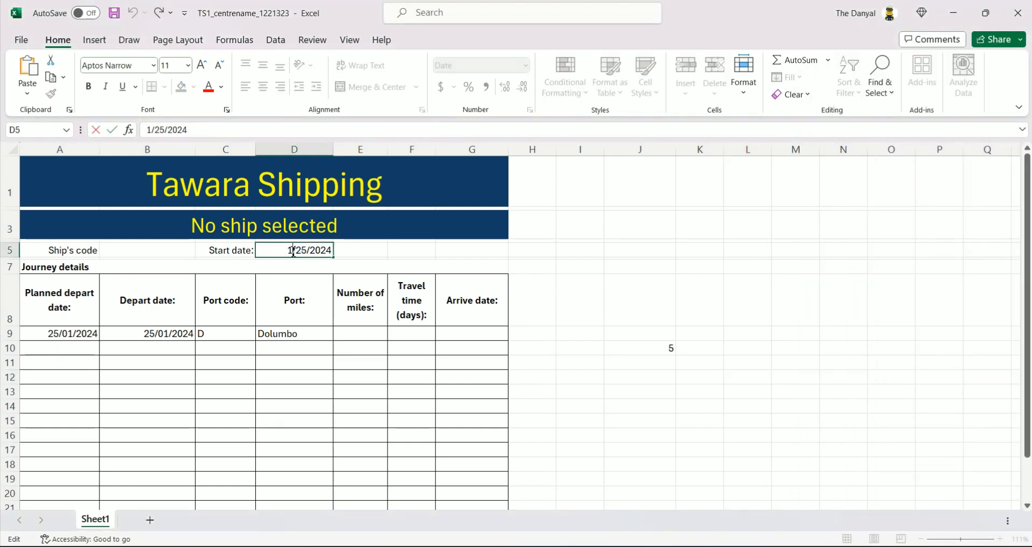
{"action": "double_click", "coordinate": [309, 251]}
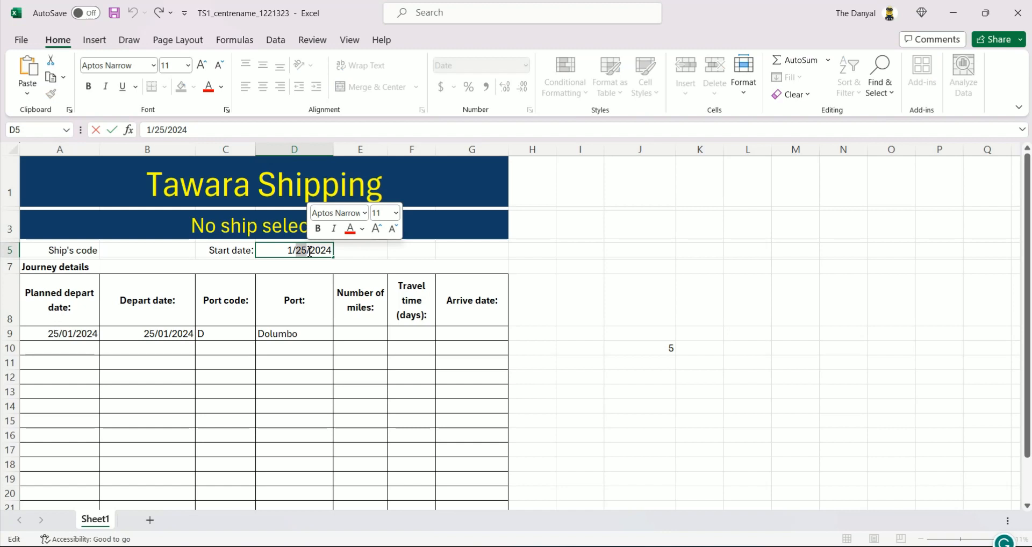
{"action": "type", "text": "28"}
{"action": "key", "text": "Return"}
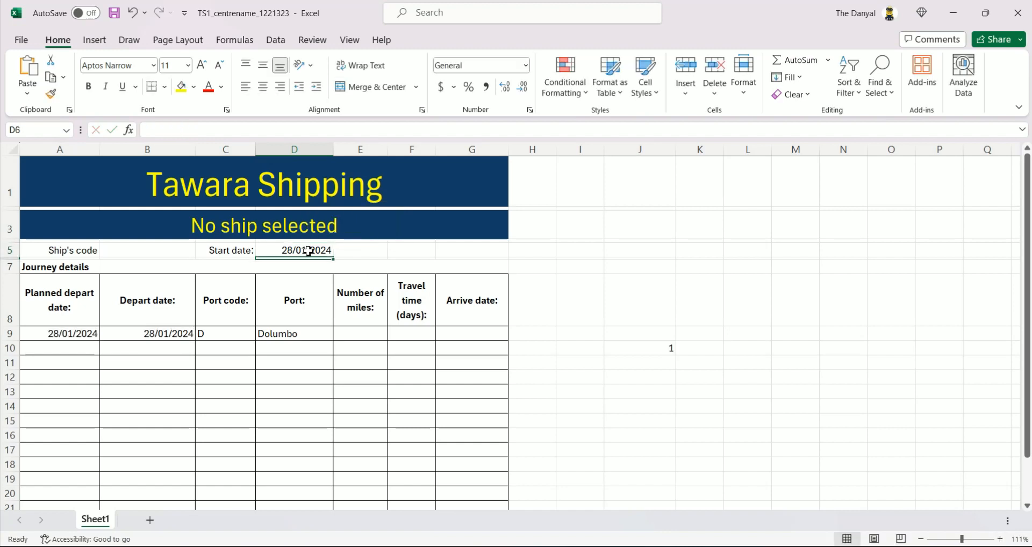
Step: Recheck the system calendar's weekdays and set the start date in D5 back to 25/01/2024
{"action": "left_click", "coordinate": [997, 165]}
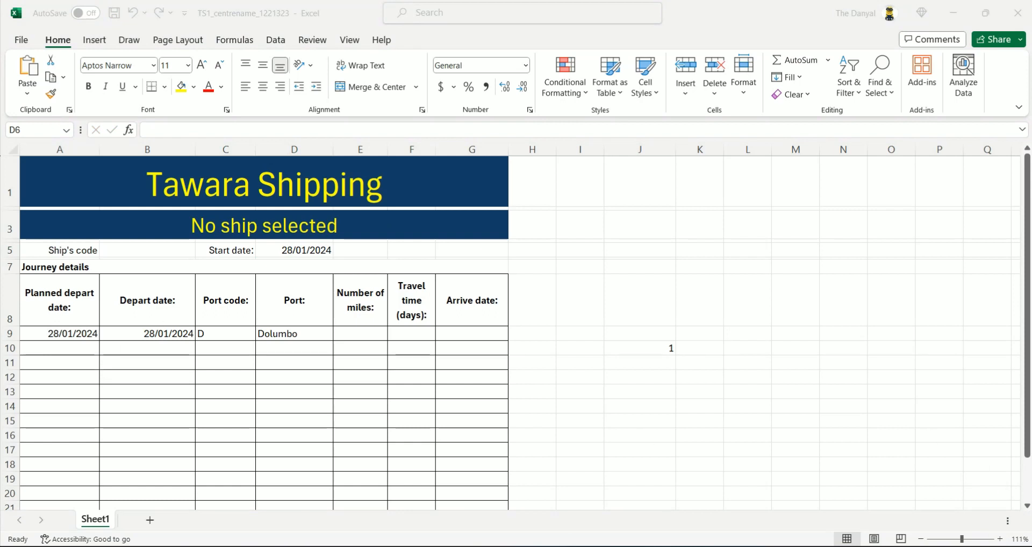
{"action": "left_click", "coordinate": [995, 546]}
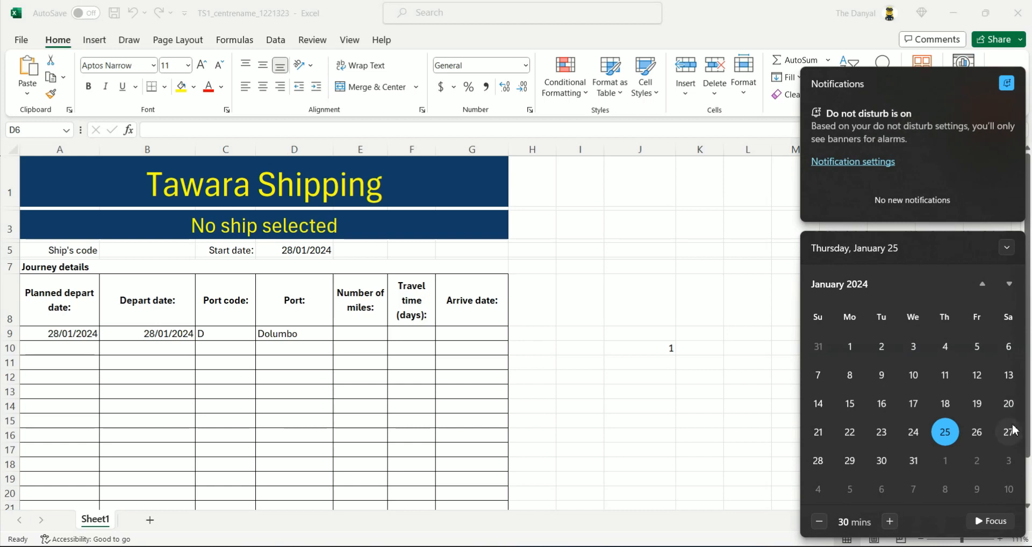
{"action": "left_click", "coordinate": [289, 252]}
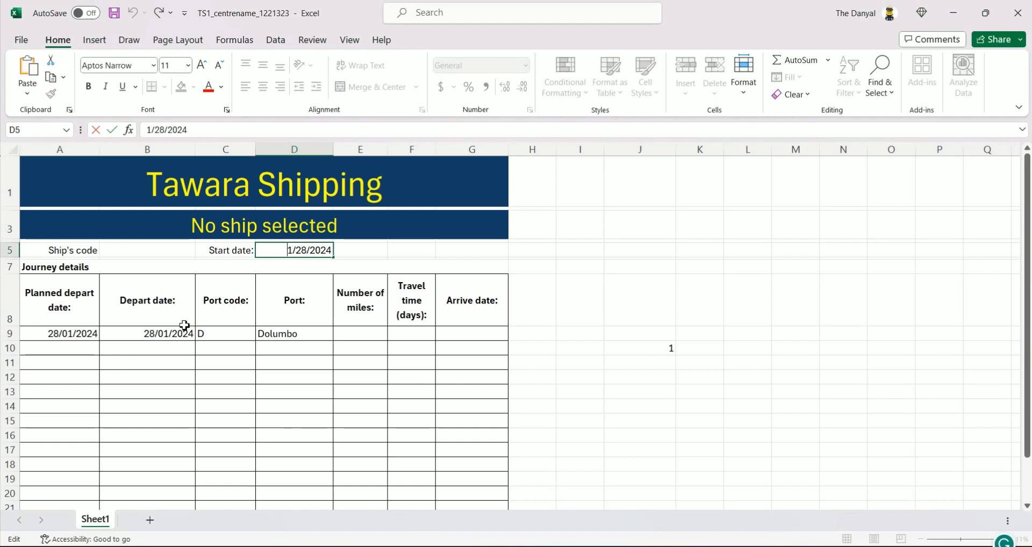
{"action": "double_click", "coordinate": [305, 251]}
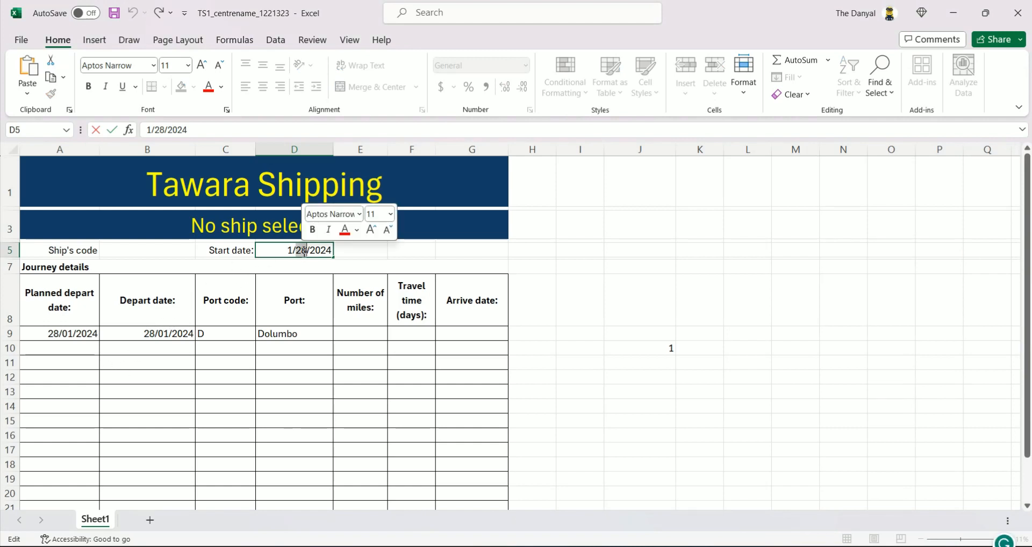
{"action": "type", "text": "25"}
{"action": "key", "text": "Return"}
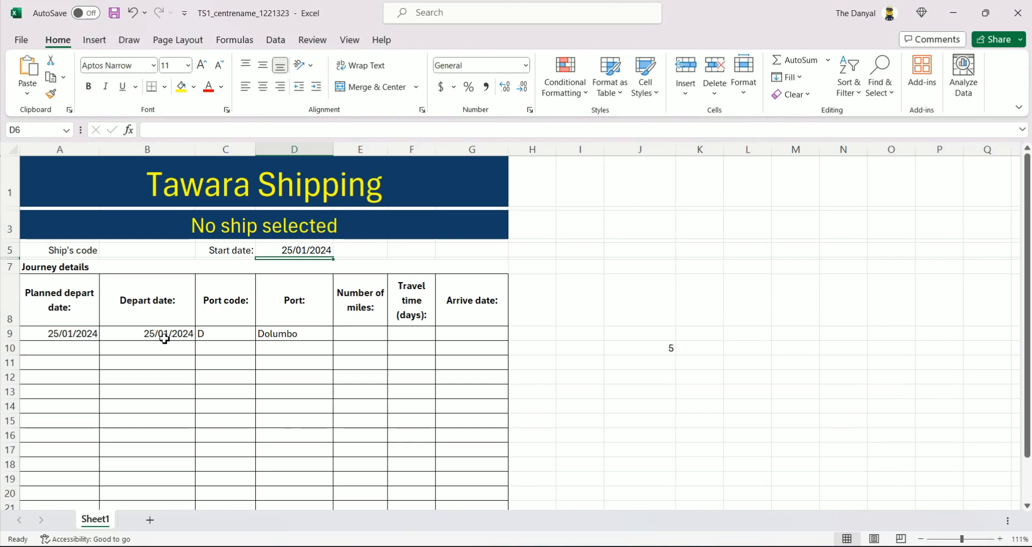
Step: Find a Saturday in the system calendar and test the depart date by setting the start date in D5 to 27/01/2024
{"action": "left_click", "coordinate": [994, 546]}
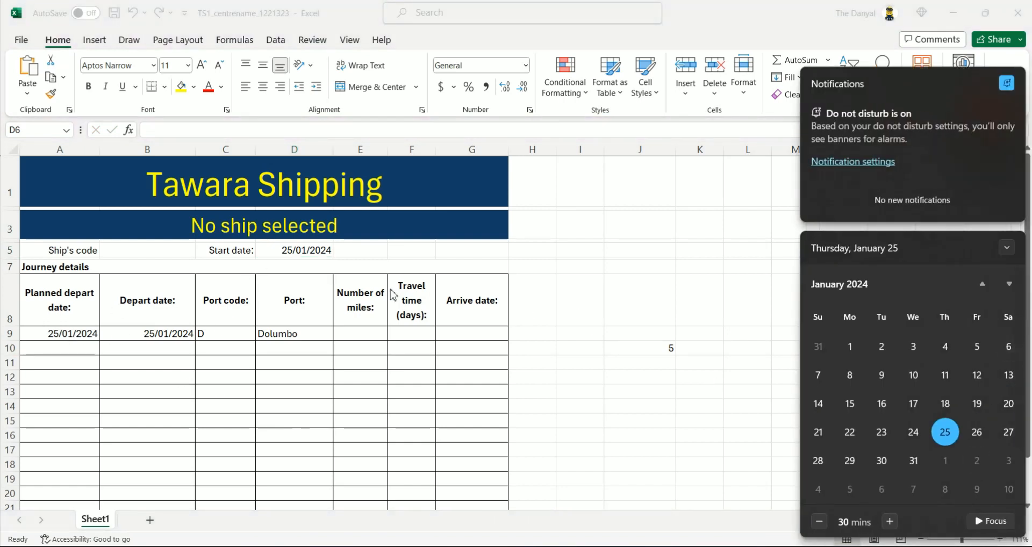
{"action": "double_click", "coordinate": [290, 251]}
{"action": "left_click", "coordinate": [449, 302]}
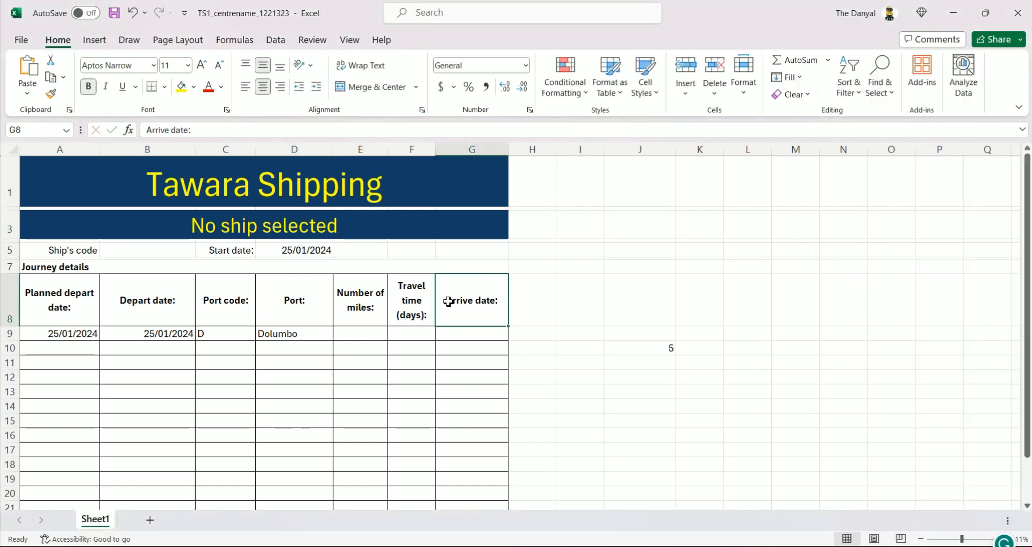
{"action": "left_click", "coordinate": [291, 251]}
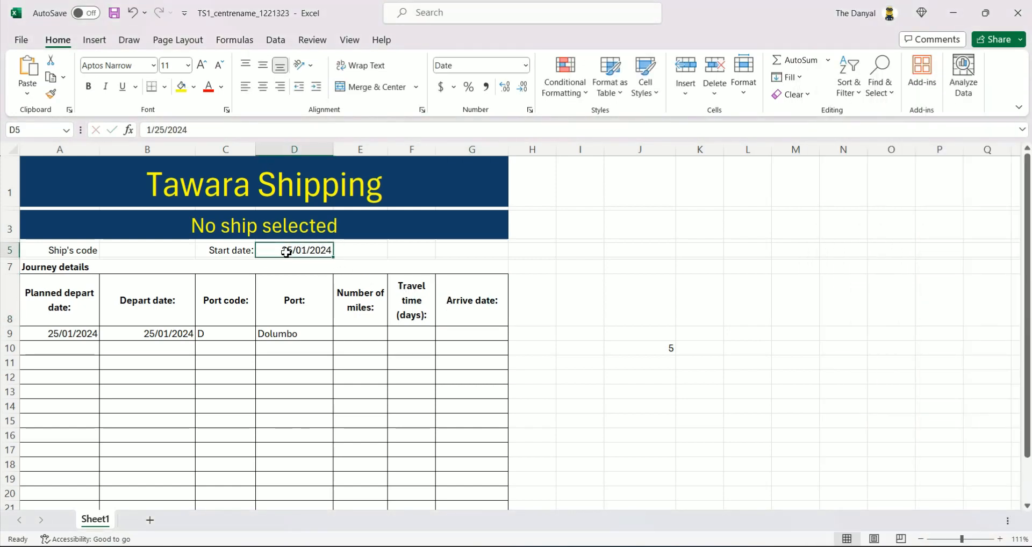
{"action": "double_click", "coordinate": [288, 252]}
{"action": "double_click", "coordinate": [304, 251]}
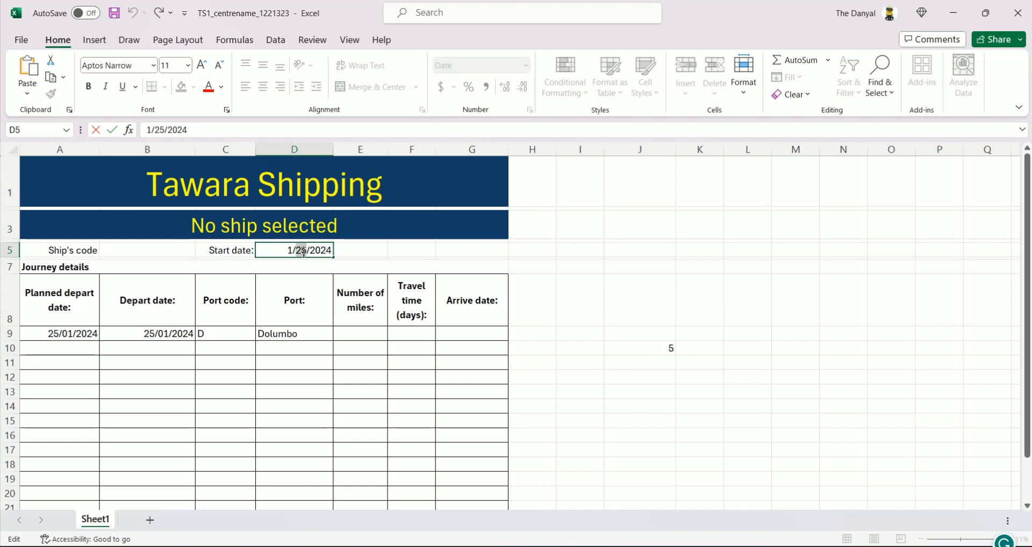
{"action": "type", "text": "27"}
{"action": "key", "text": "Return"}
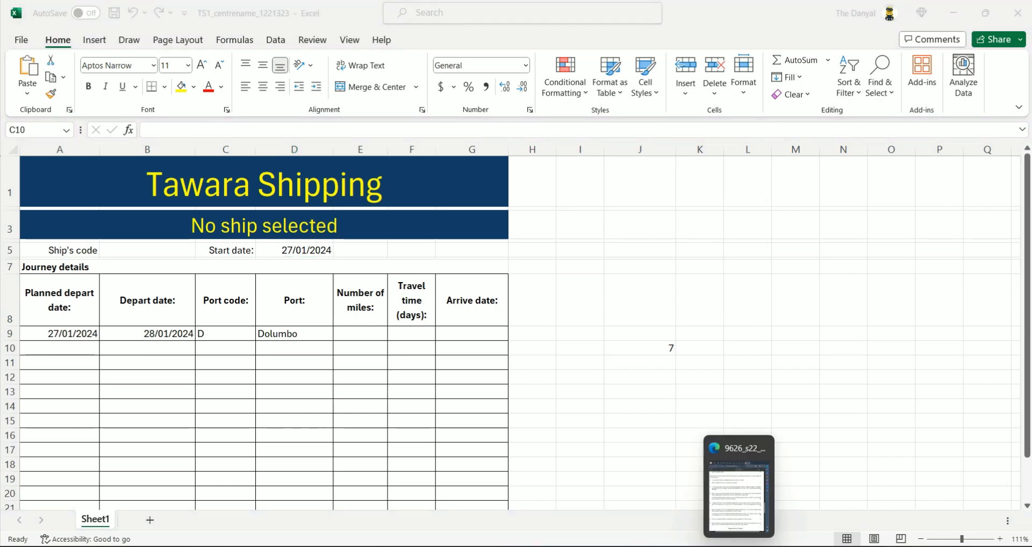
Step: Check the customs closing days in the j22port workbook and change the port code in C9 to P
{"action": "mouse_move", "coordinate": [769, 546]}
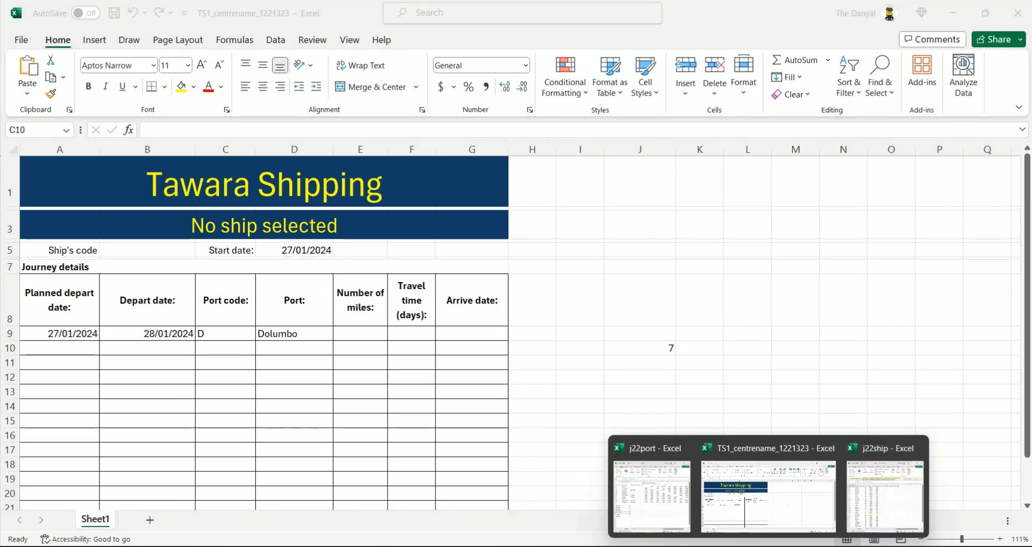
{"action": "left_click", "coordinate": [653, 495]}
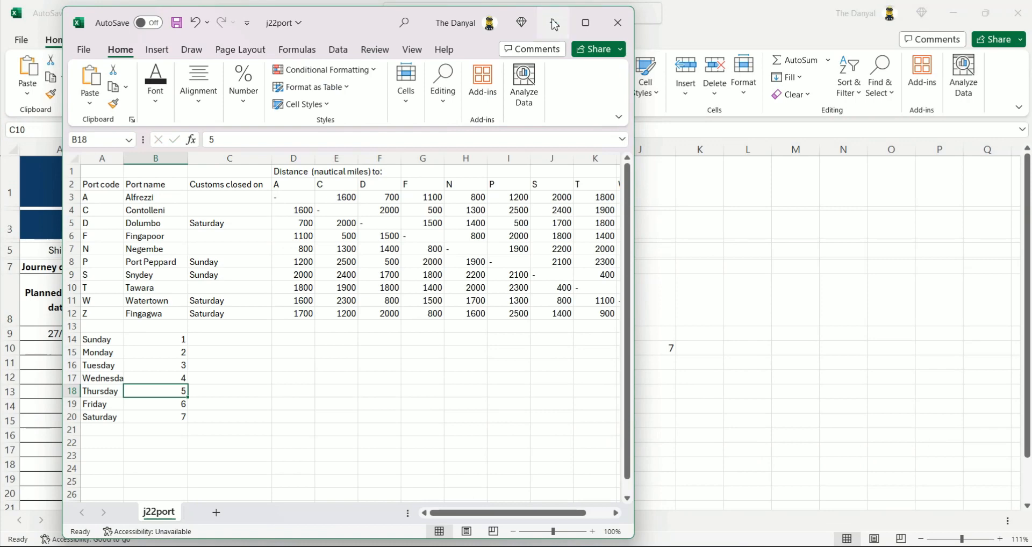
{"action": "left_click", "coordinate": [555, 23]}
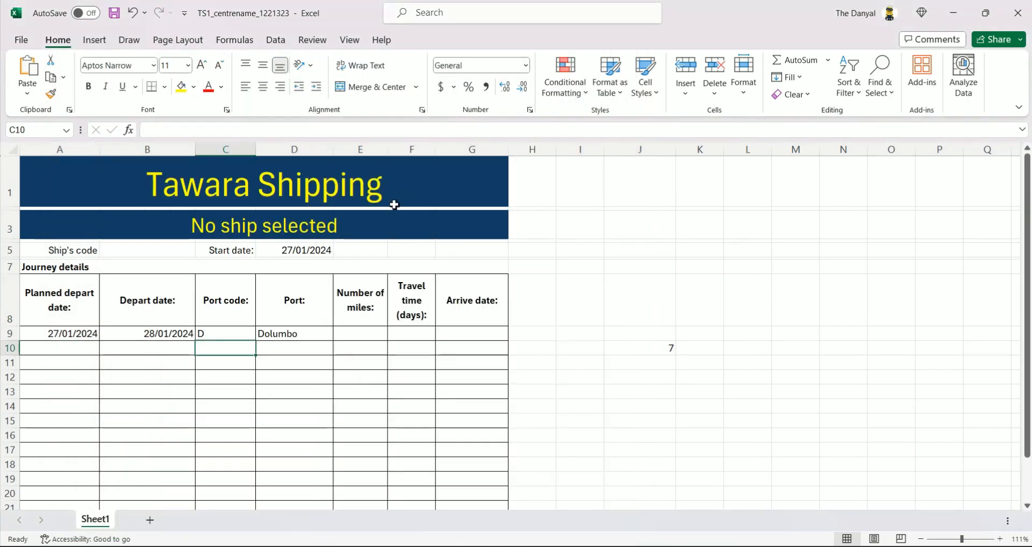
{"action": "left_click", "coordinate": [213, 320]}
{"action": "double_click", "coordinate": [210, 334]}
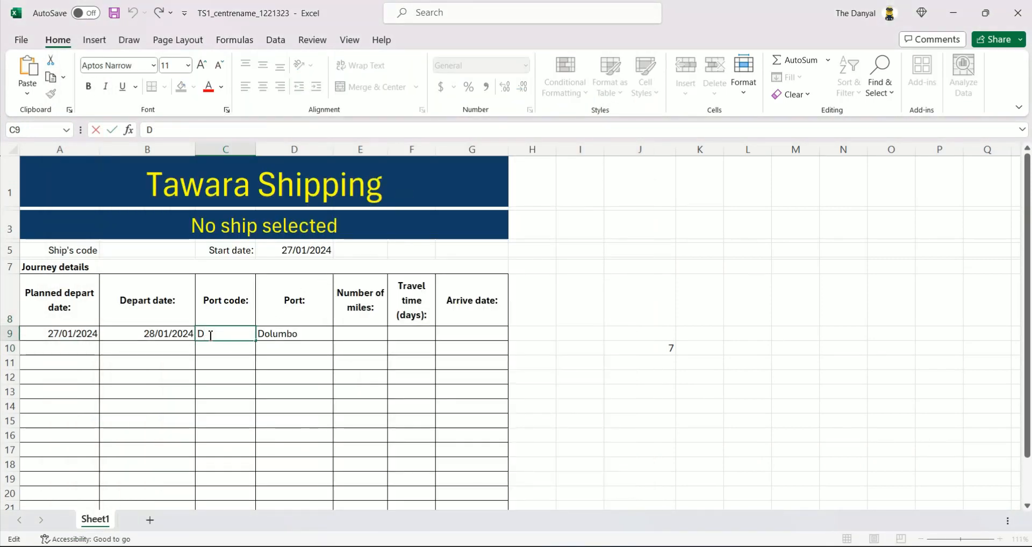
{"action": "key", "text": "BackSpace"}
{"action": "type", "text": "P"}
{"action": "key", "text": "BackSpace"}
{"action": "key", "text": "Return"}
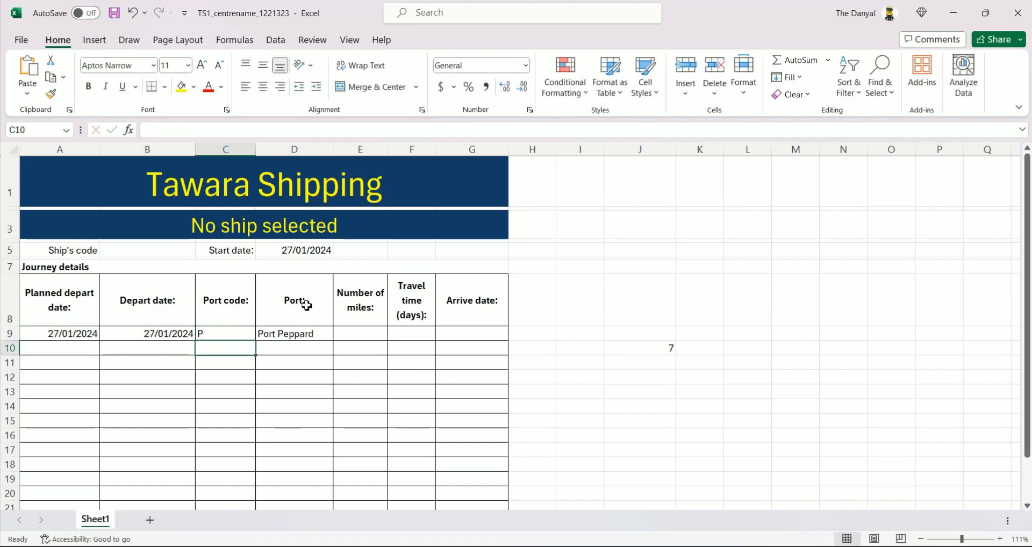
Step: Find a Sunday in the system calendar and test port P by setting the start date in D5 to 28/01/2024
{"action": "left_click", "coordinate": [989, 546]}
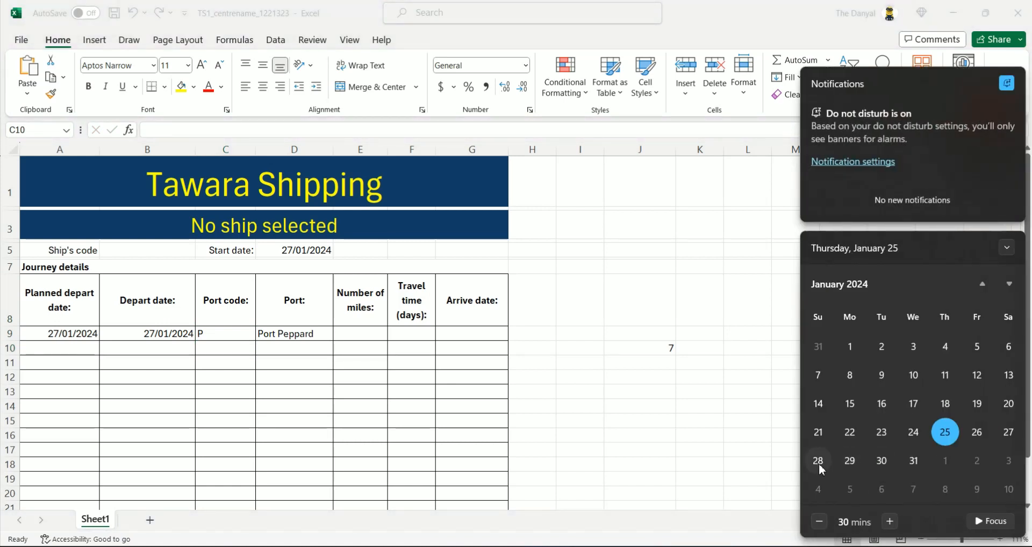
{"action": "left_click", "coordinate": [684, 393]}
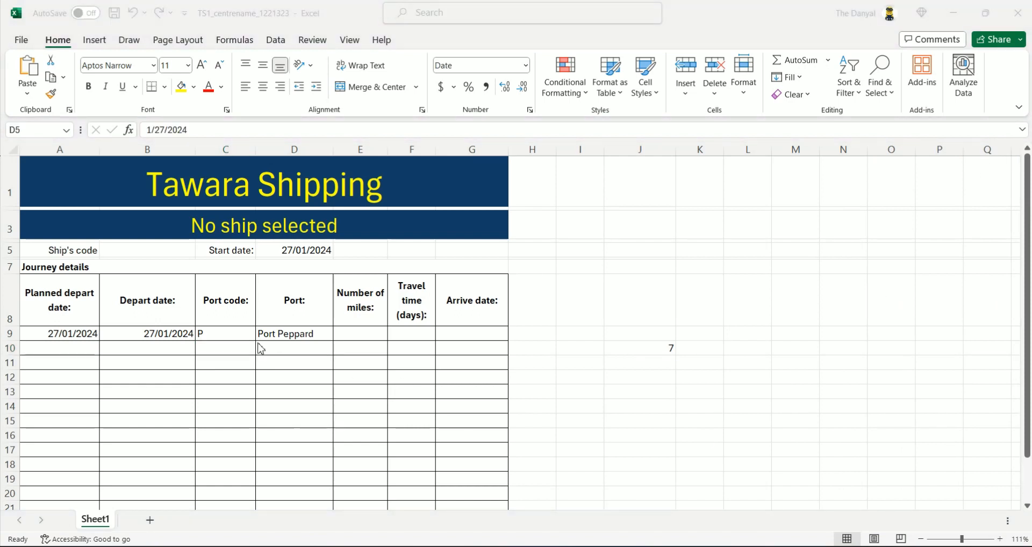
{"action": "left_click", "coordinate": [302, 250]}
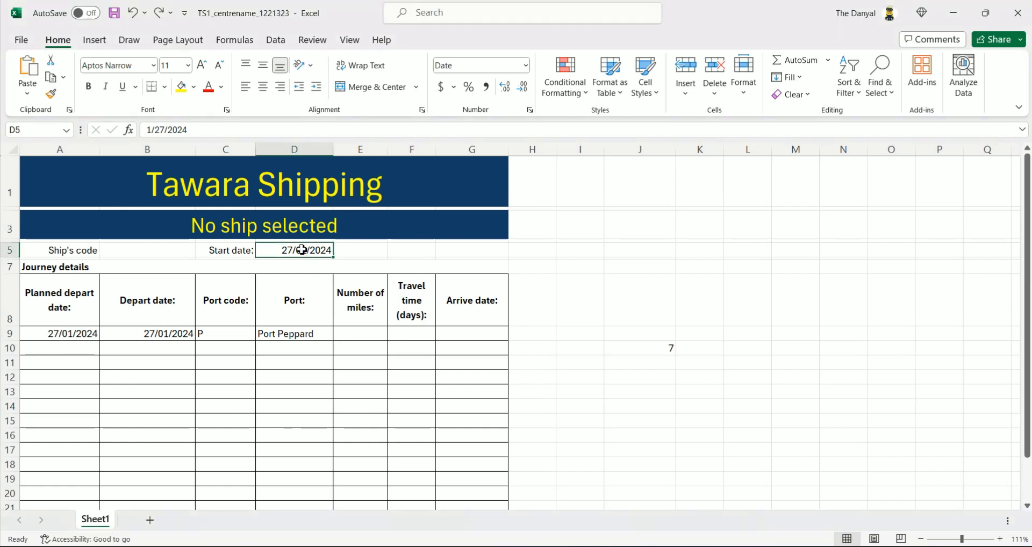
{"action": "double_click", "coordinate": [302, 250]}
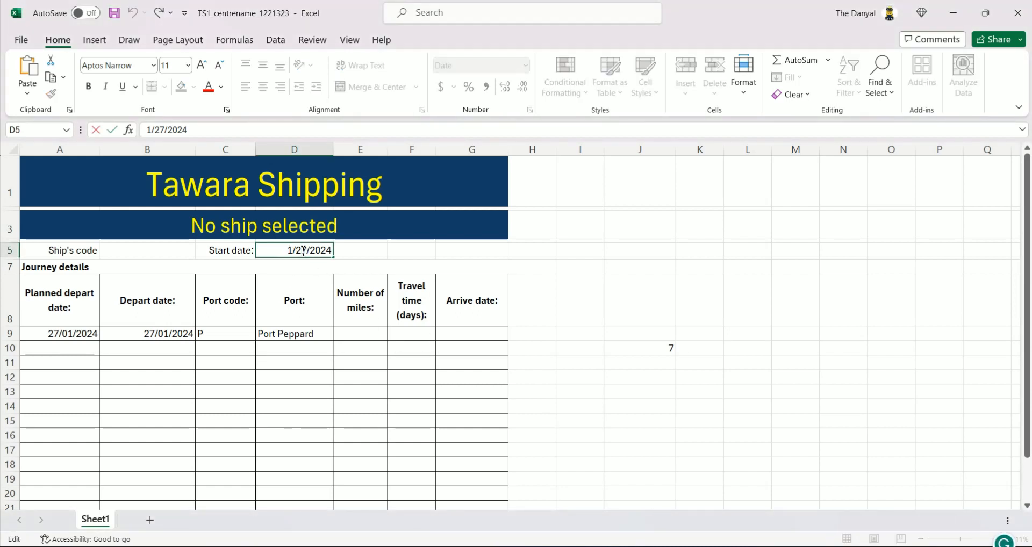
{"action": "key", "text": "BackSpace"}
{"action": "type", "text": "8"}
{"action": "key", "text": "Return"}
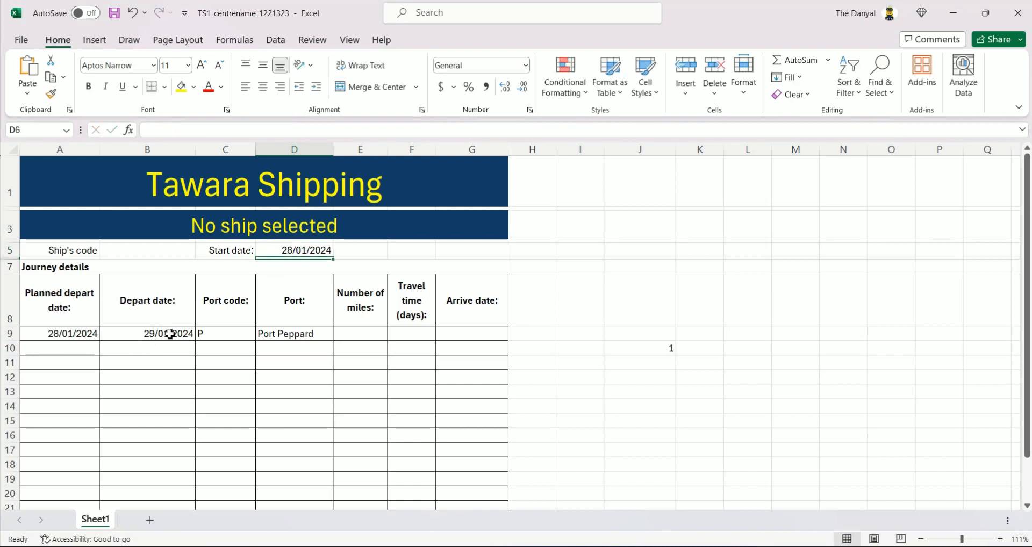
Step: Set the start date in D5 to 29/01/2024 to test the depart date on a Monday
{"action": "double_click", "coordinate": [290, 250]}
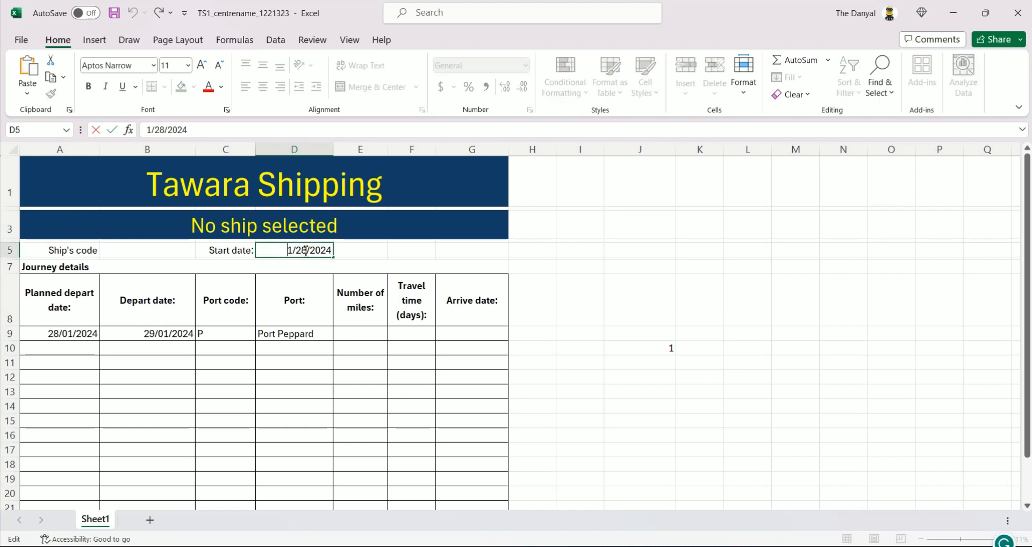
{"action": "left_click_drag", "start_coordinate": [296, 251], "coordinate": [306, 252]}
{"action": "type", "text": "29"}
{"action": "key", "text": "Return"}
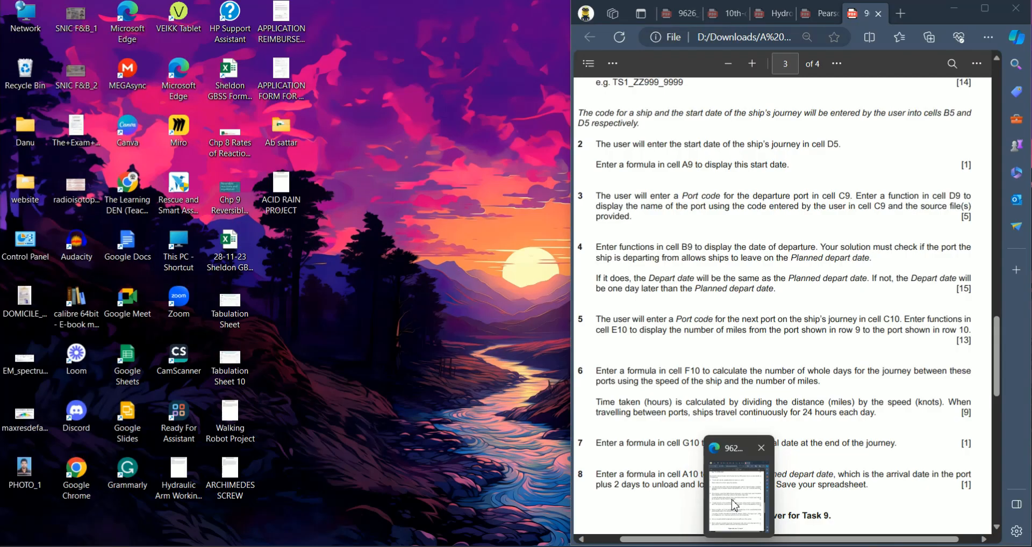
Step: Switch to the exam paper in Edge and highlight question 4's depart date requirements for cell B9
{"action": "left_click", "coordinate": [734, 506]}
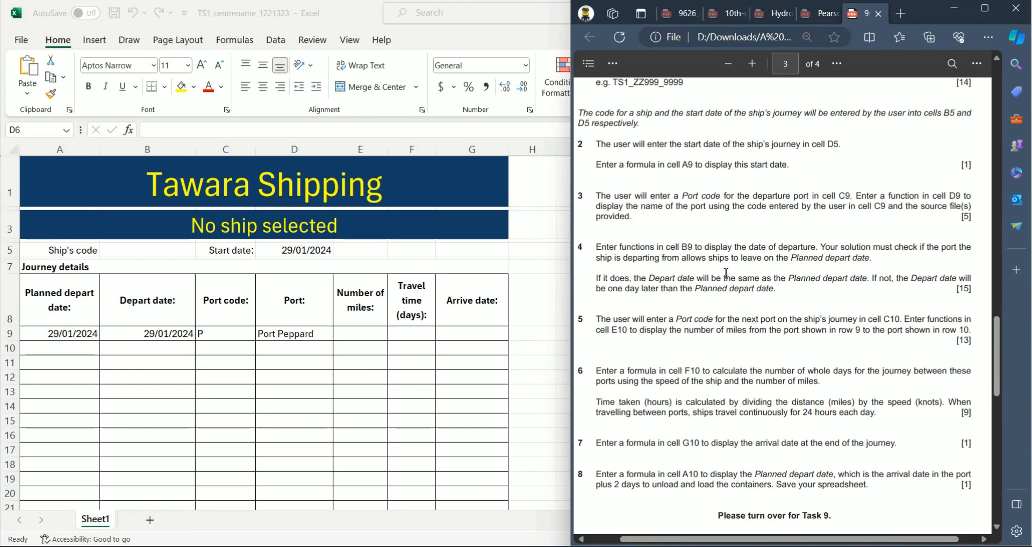
{"action": "left_click_drag", "start_coordinate": [598, 245], "coordinate": [774, 290]}
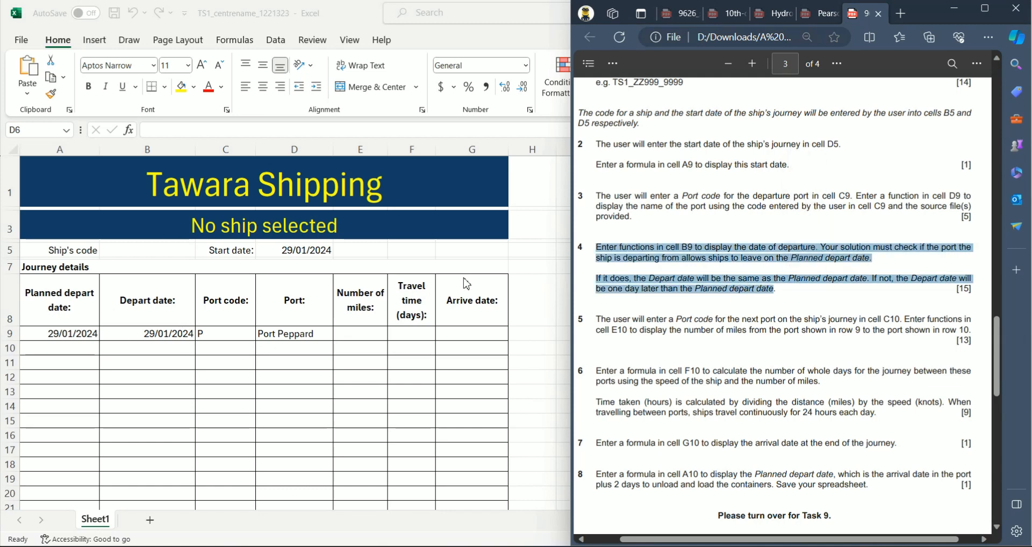